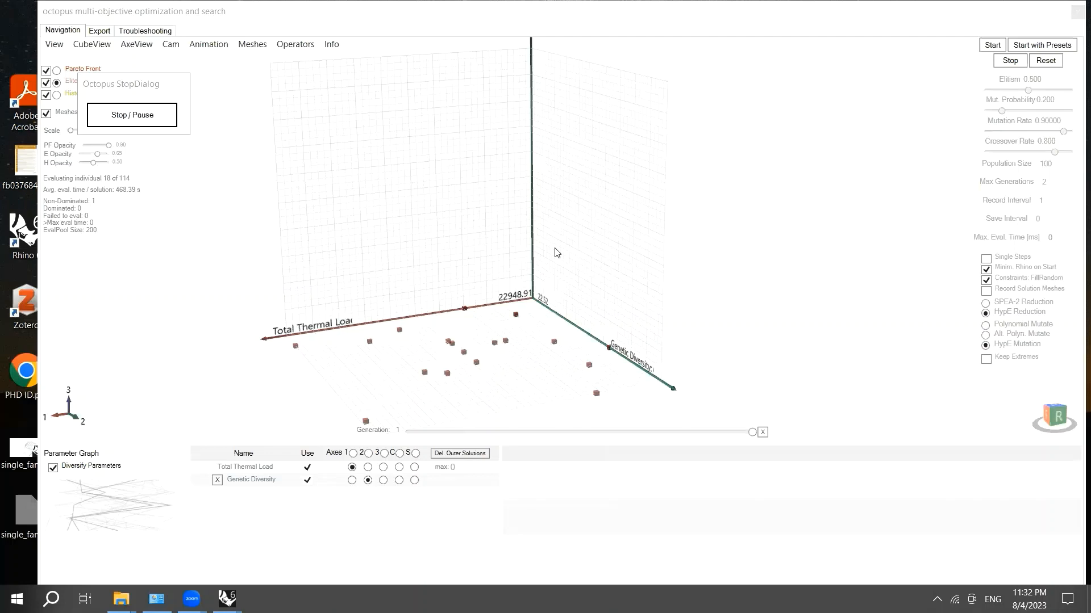
- Move the Octopus StopDialog clear of the EnergyPlus simulation console so its stop control is accessible
{"action": "left_click", "coordinate": [152, 86]}
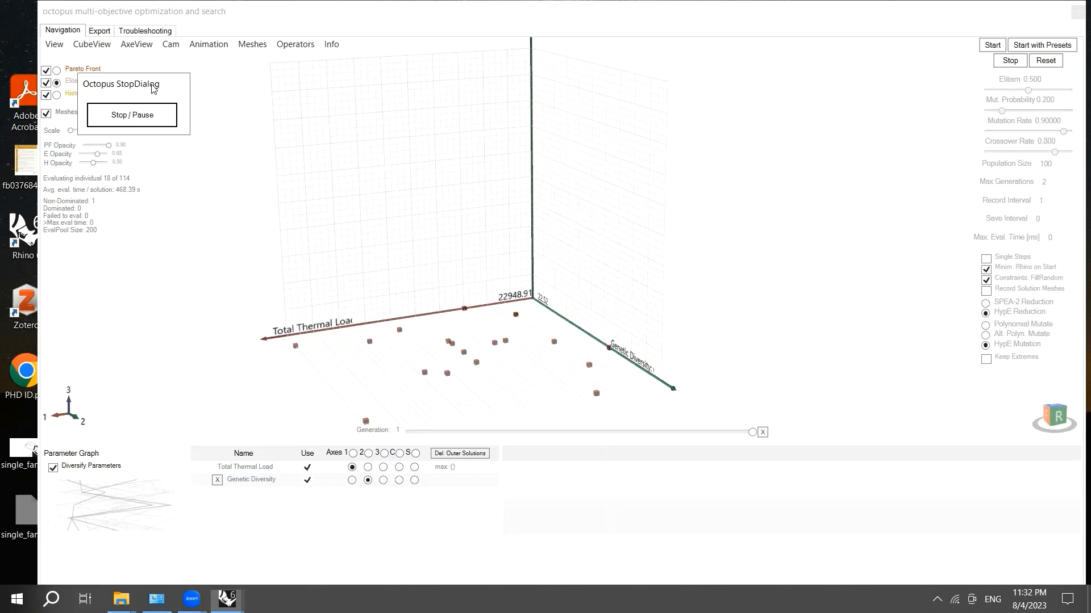
{"action": "left_click_drag", "start_coordinate": [151, 85], "coordinate": [247, 91]}
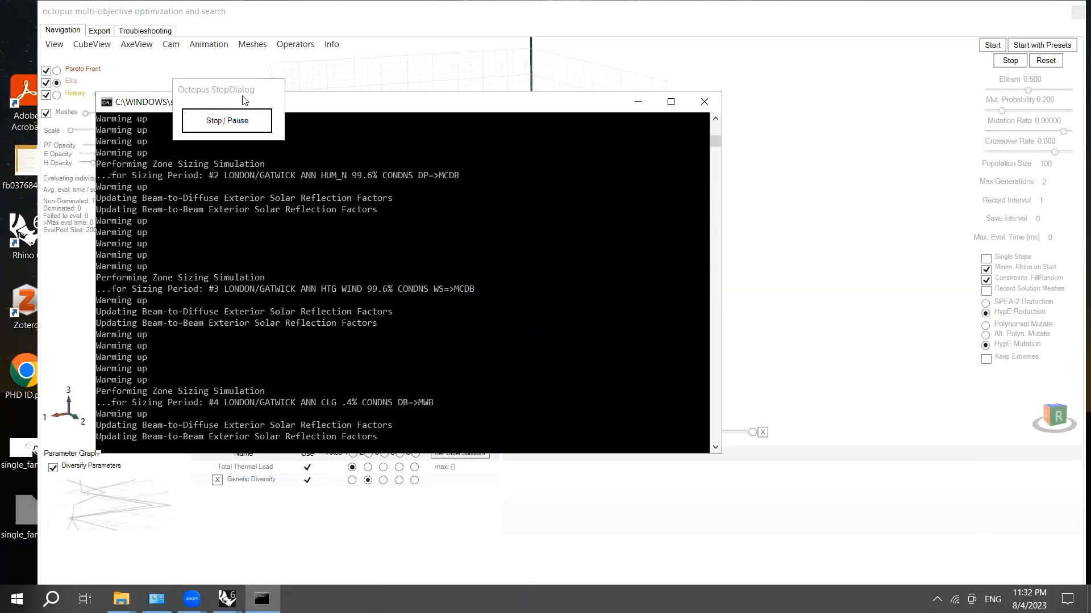
{"action": "left_click", "coordinate": [218, 94]}
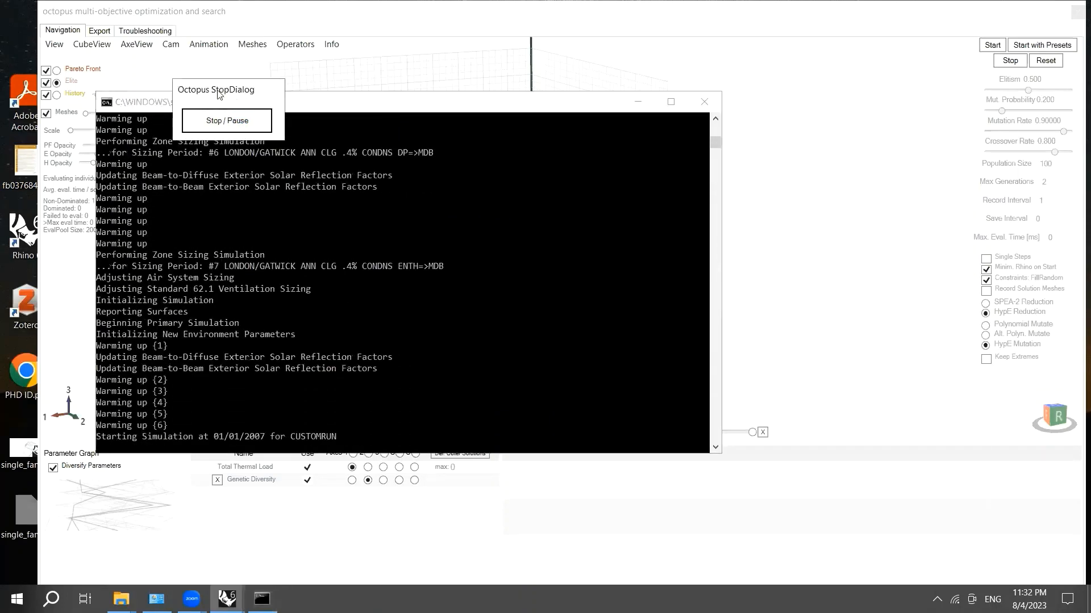
{"action": "left_click_drag", "start_coordinate": [218, 94], "coordinate": [188, 67]}
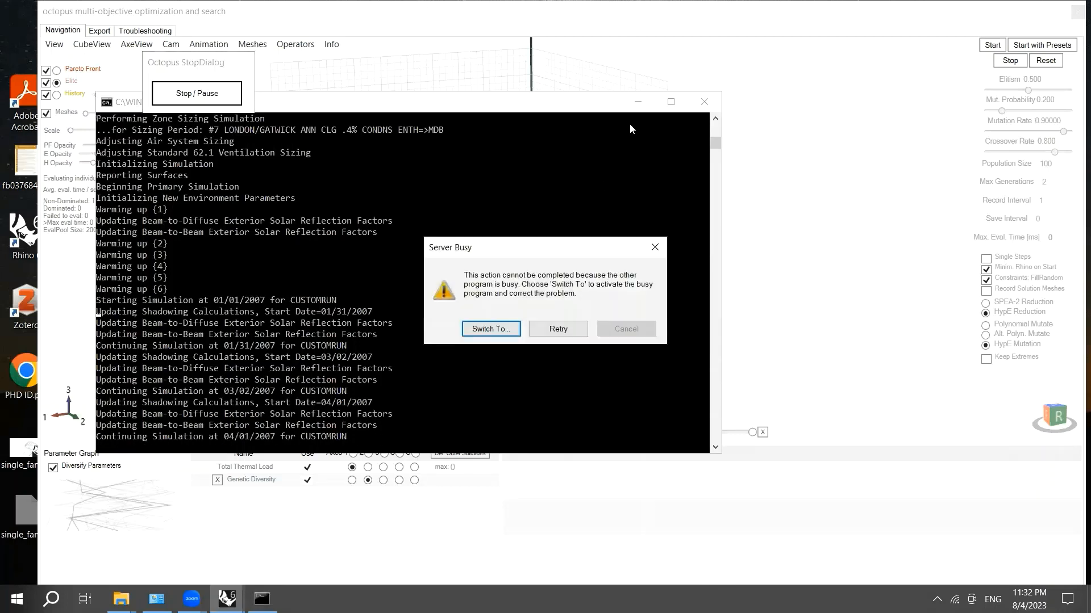
- Stop the running Octopus optimization, retrying the Server Busy prompts
{"action": "left_click", "coordinate": [558, 329]}
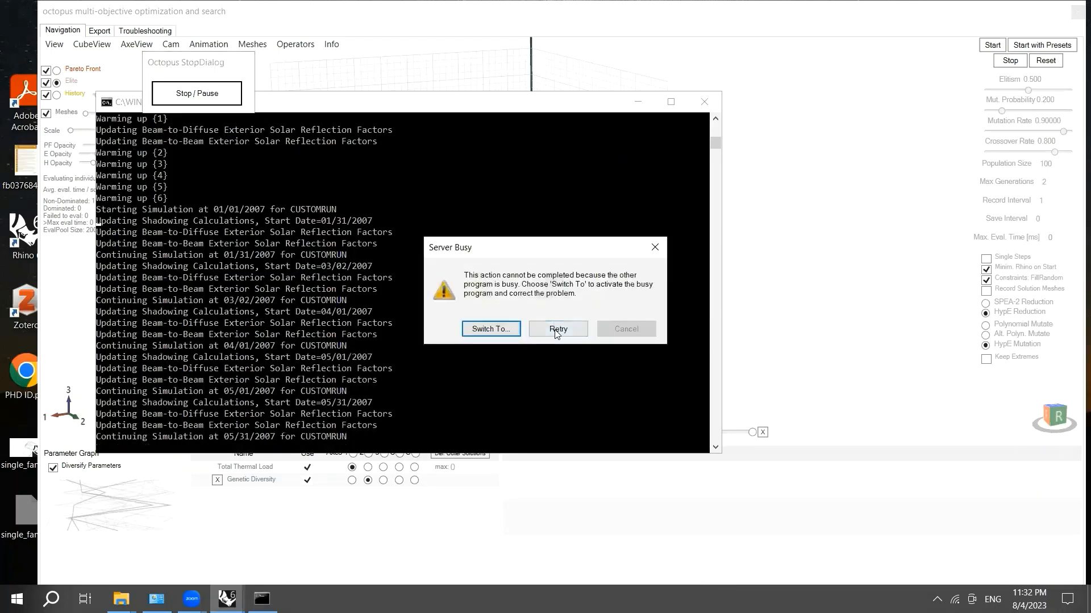
{"action": "left_click", "coordinate": [555, 332]}
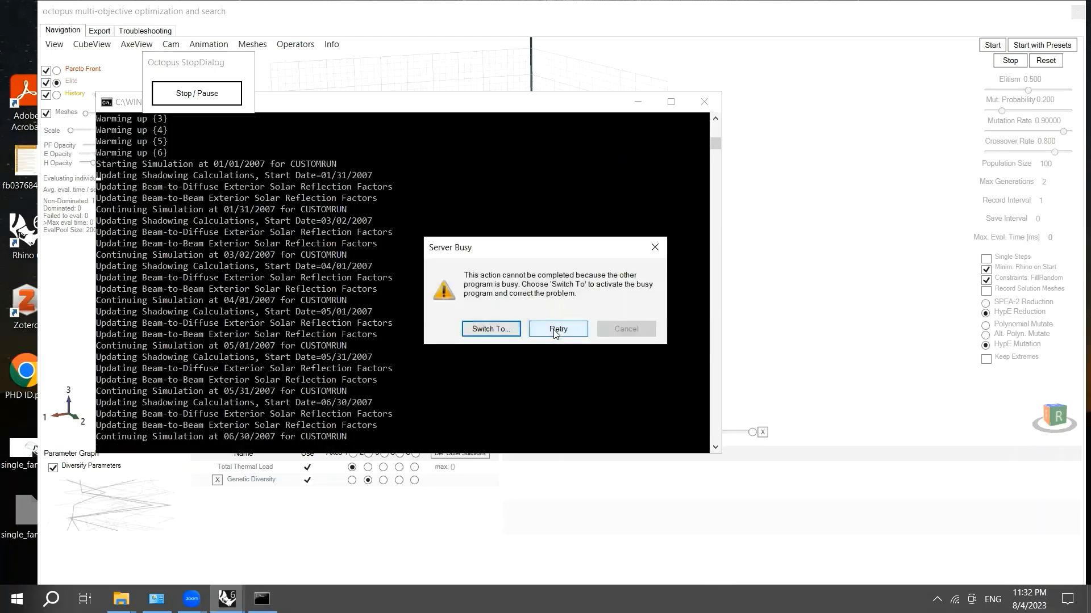
{"action": "left_click", "coordinate": [555, 333]}
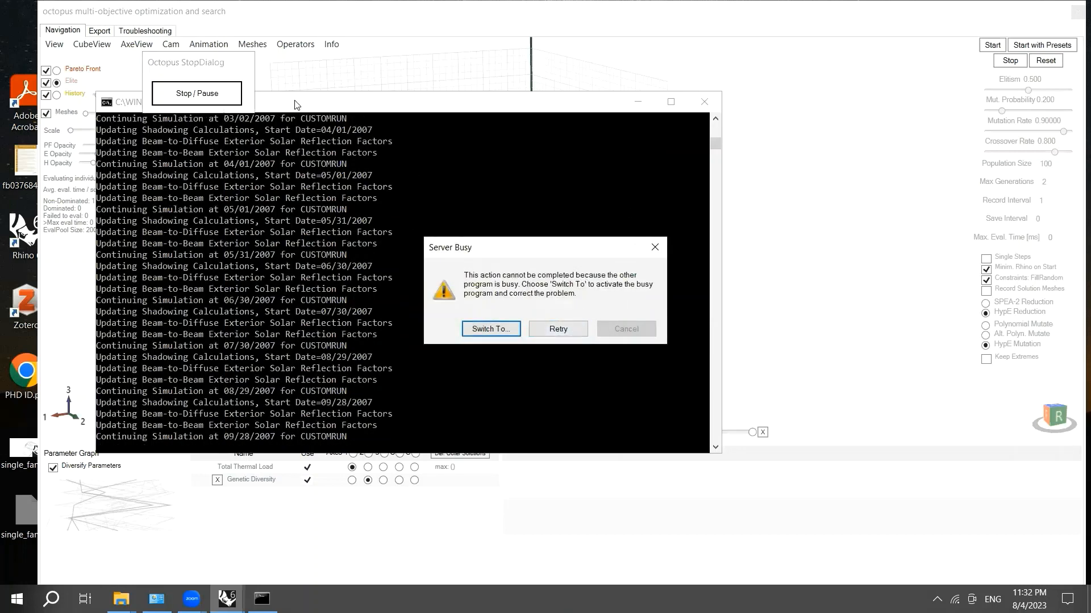
{"action": "left_click", "coordinate": [210, 94]}
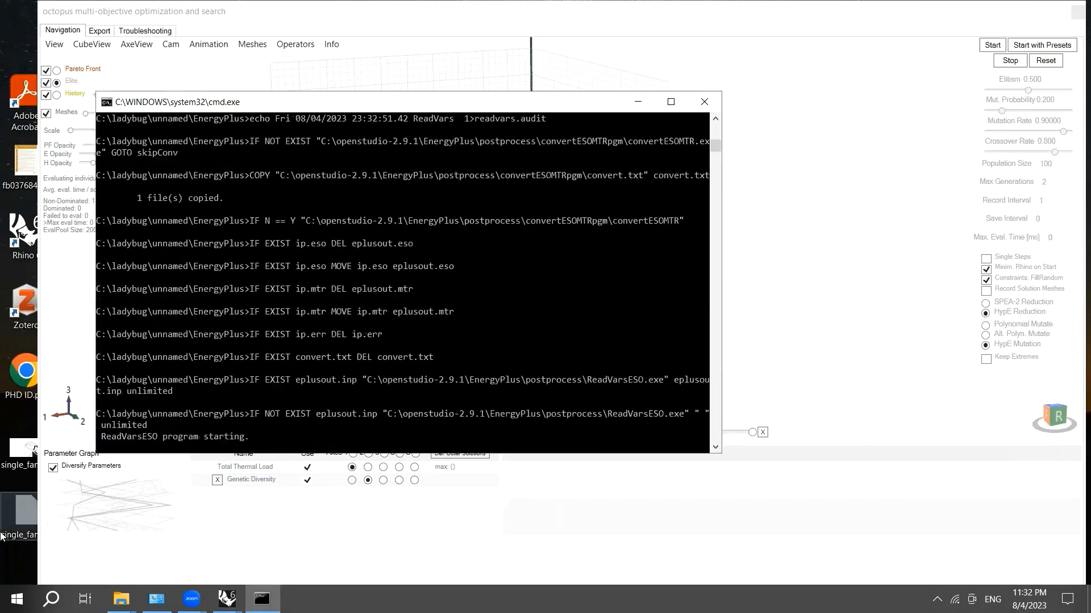
{"action": "right_click", "coordinate": [14, 566]}
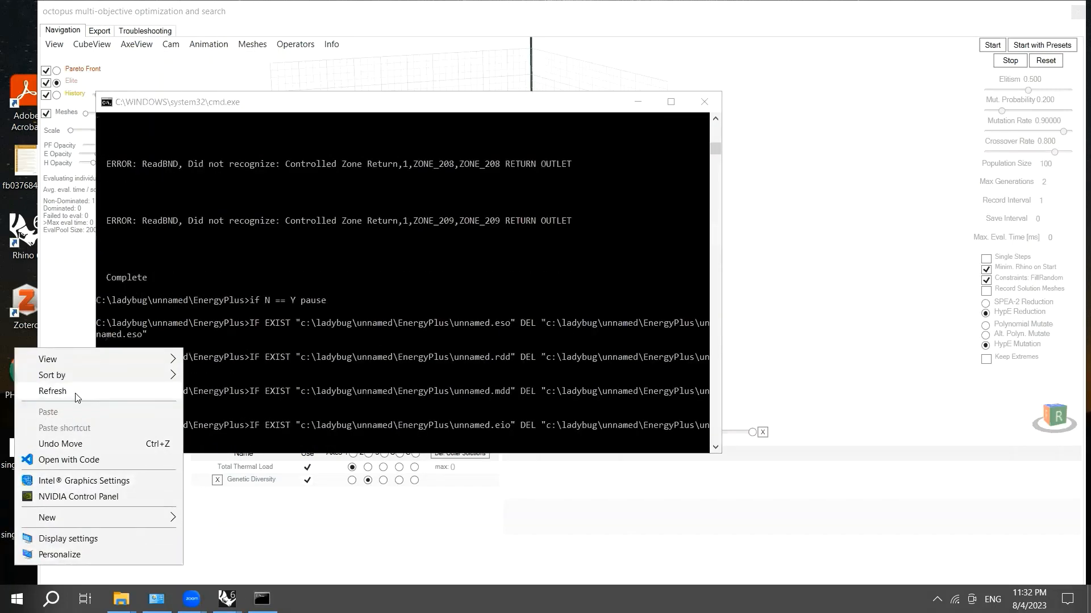
{"action": "left_click", "coordinate": [77, 392]}
{"action": "left_click", "coordinate": [576, 334]}
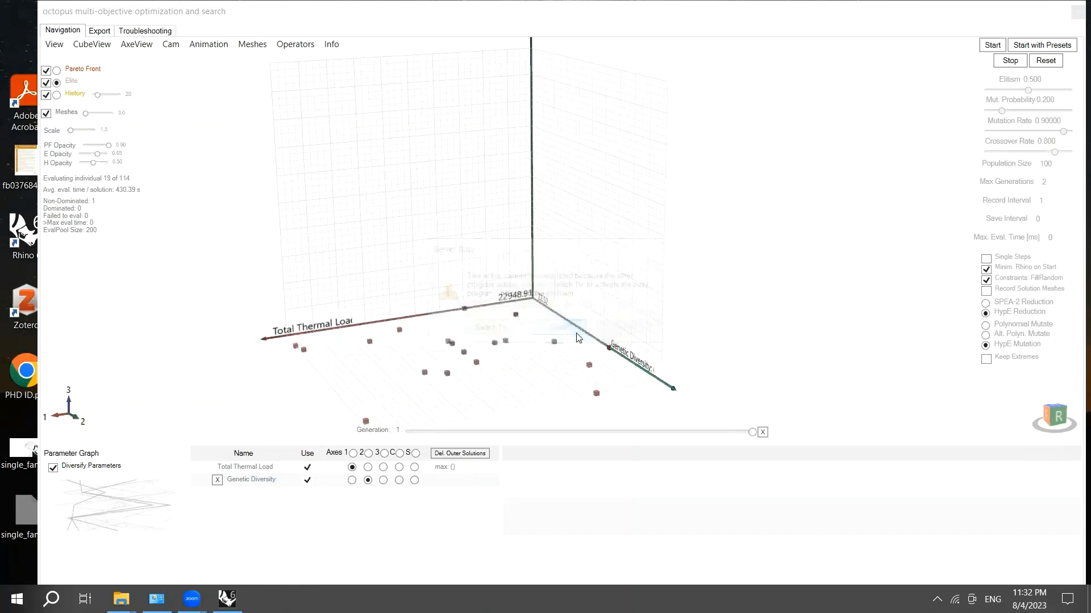
- Open data.csv from the Utube folder on the C: drive
{"action": "mouse_move", "coordinate": [121, 599]}
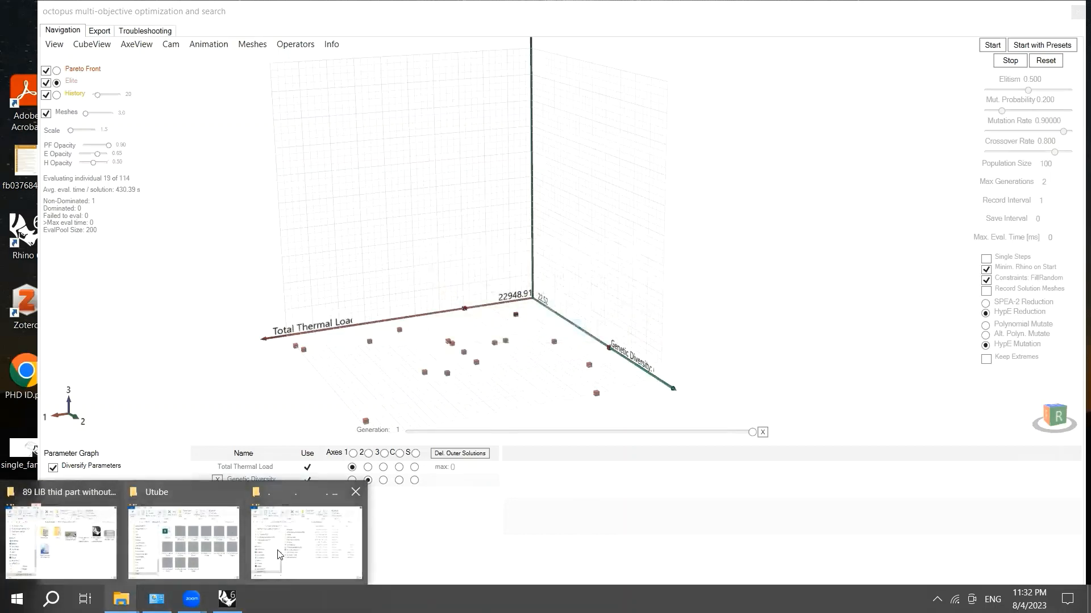
{"action": "left_click", "coordinate": [309, 539]}
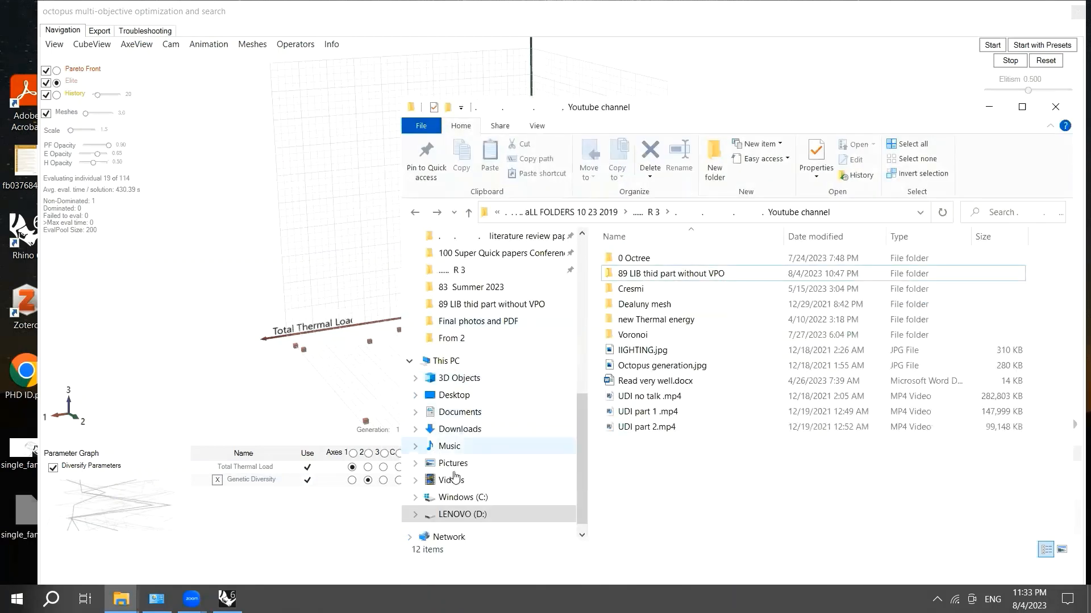
{"action": "left_click", "coordinate": [470, 497]}
{"action": "left_click", "coordinate": [671, 502]}
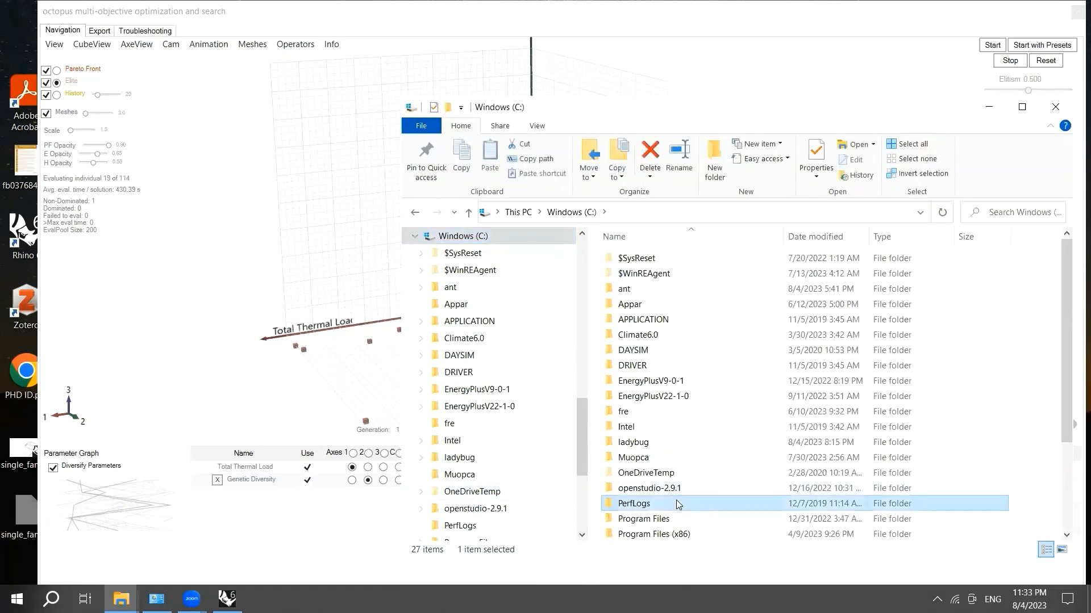
{"action": "scroll", "coordinate": [671, 503], "scroll_direction": "down", "scroll_amount": 1}
{"action": "left_click", "coordinate": [670, 502]}
{"action": "double_click", "coordinate": [657, 518]}
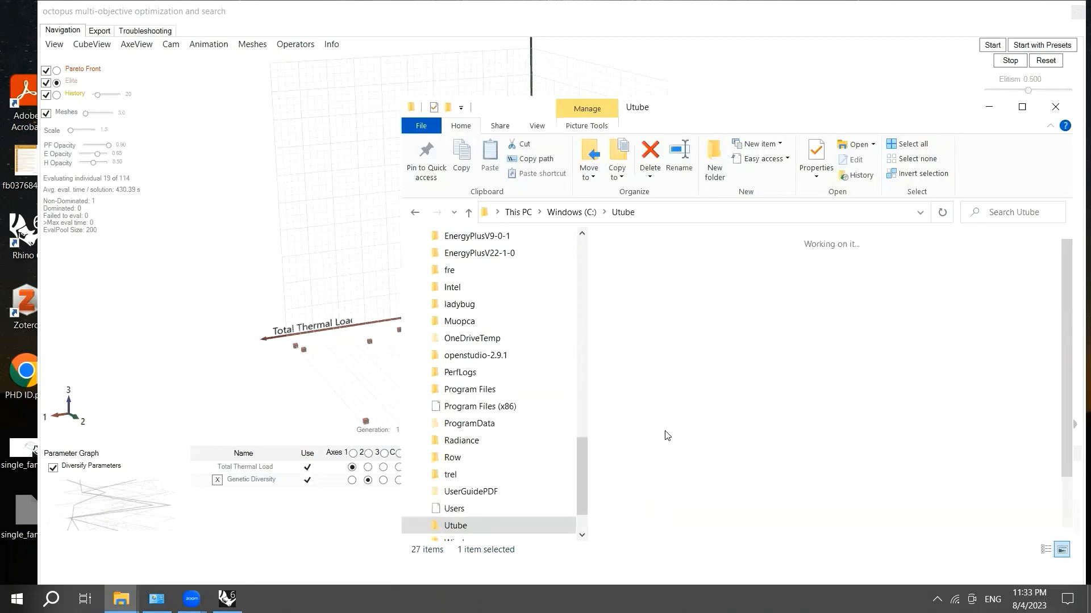
{"action": "left_click", "coordinate": [638, 286]}
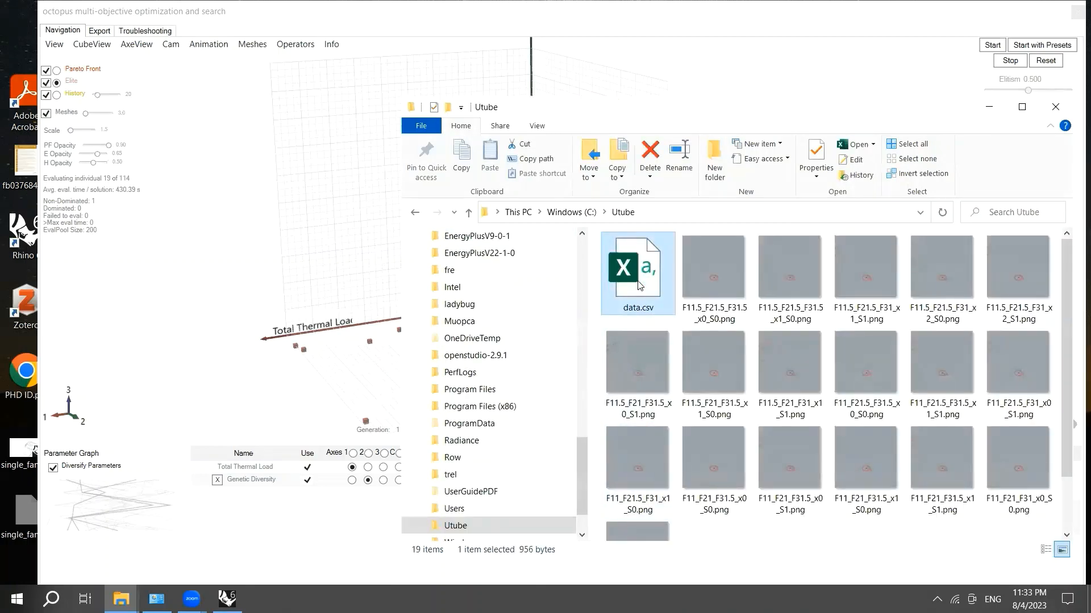
{"action": "double_click", "coordinate": [639, 286]}
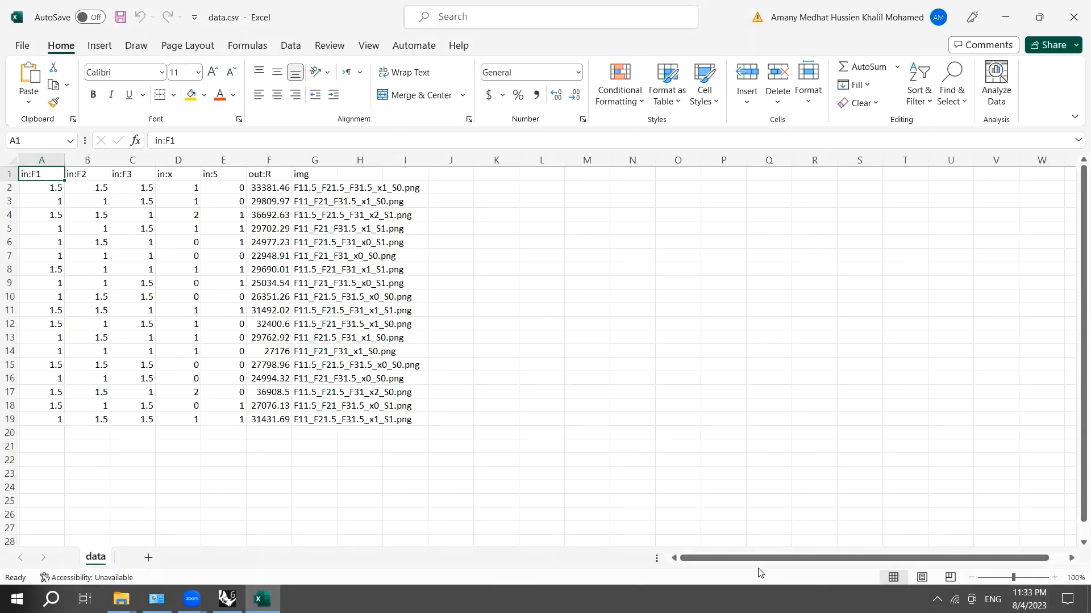
- Check the img column in data.csv and view the matching exported images in the Utube folder
{"action": "left_click", "coordinate": [309, 175]}
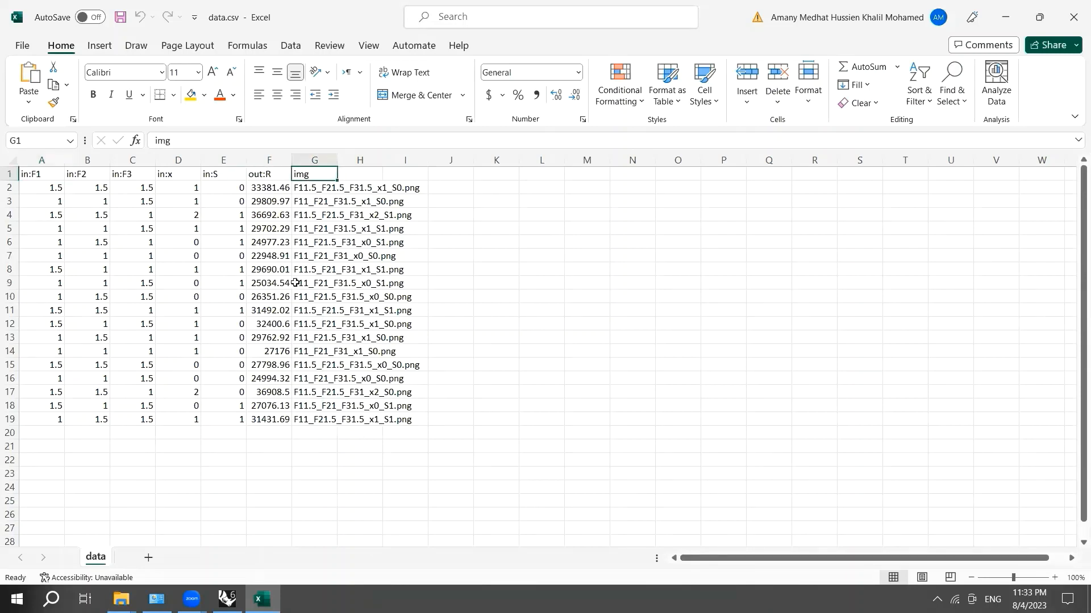
{"action": "left_click", "coordinate": [121, 599]}
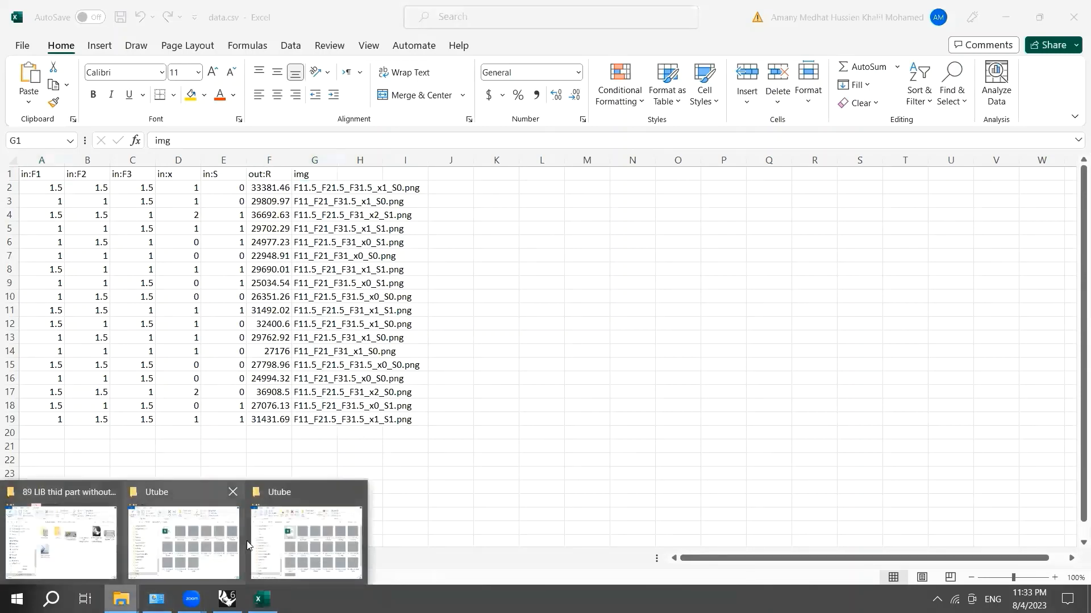
{"action": "left_click", "coordinate": [285, 546]}
{"action": "left_click", "coordinate": [711, 265]}
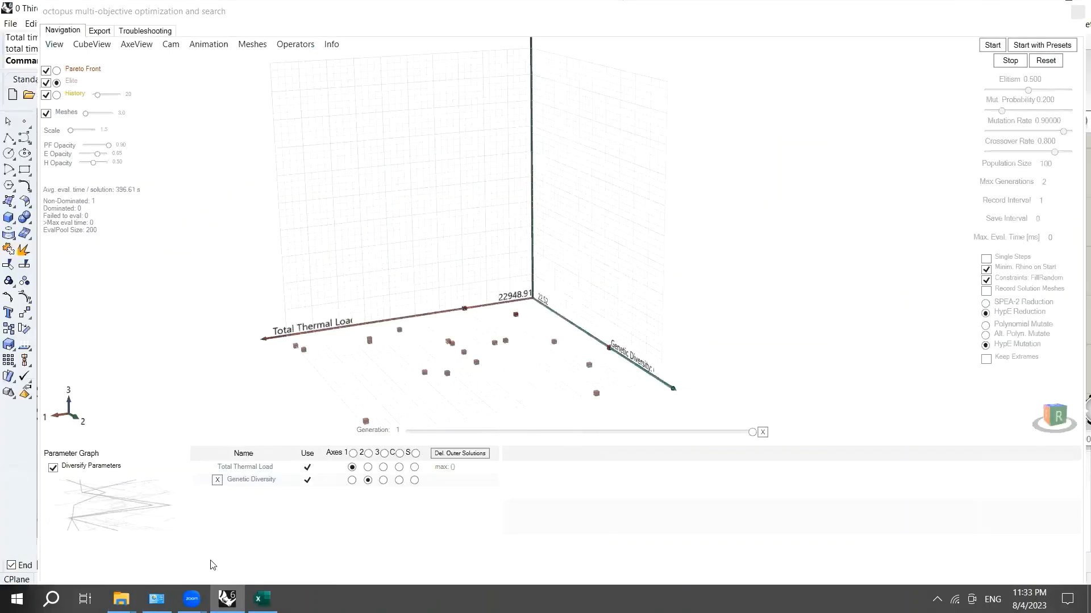
- Return to data.csv in Excel and examine the F1, F2, F3 and x input values in the first data row
{"action": "mouse_move", "coordinate": [121, 599]}
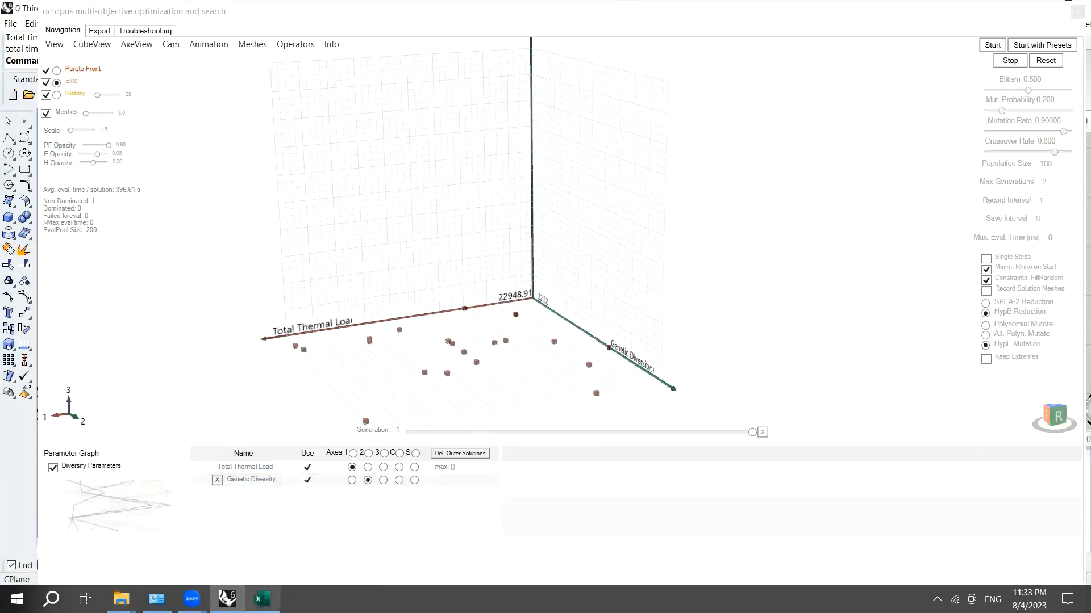
{"action": "mouse_move", "coordinate": [262, 600]}
{"action": "left_click", "coordinate": [279, 568]}
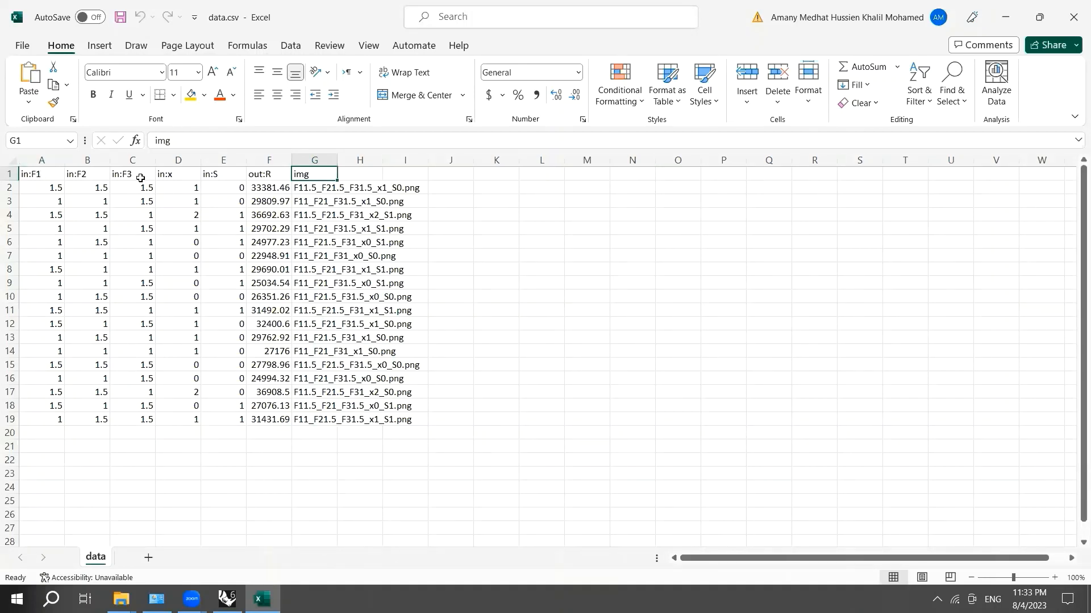
{"action": "left_click", "coordinate": [47, 191]}
{"action": "left_click", "coordinate": [100, 191]}
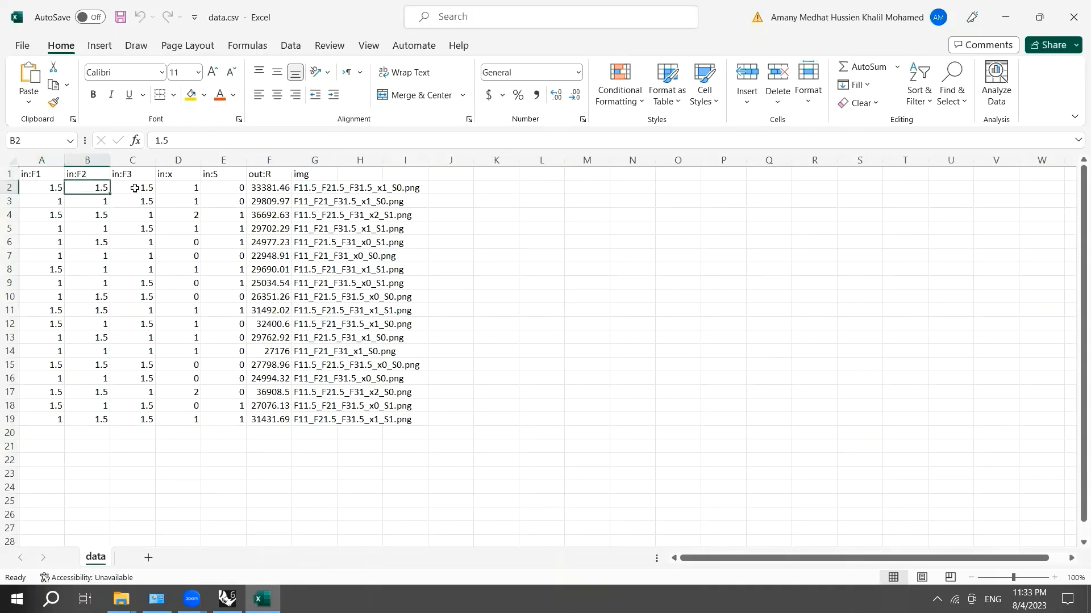
{"action": "left_click", "coordinate": [135, 188]}
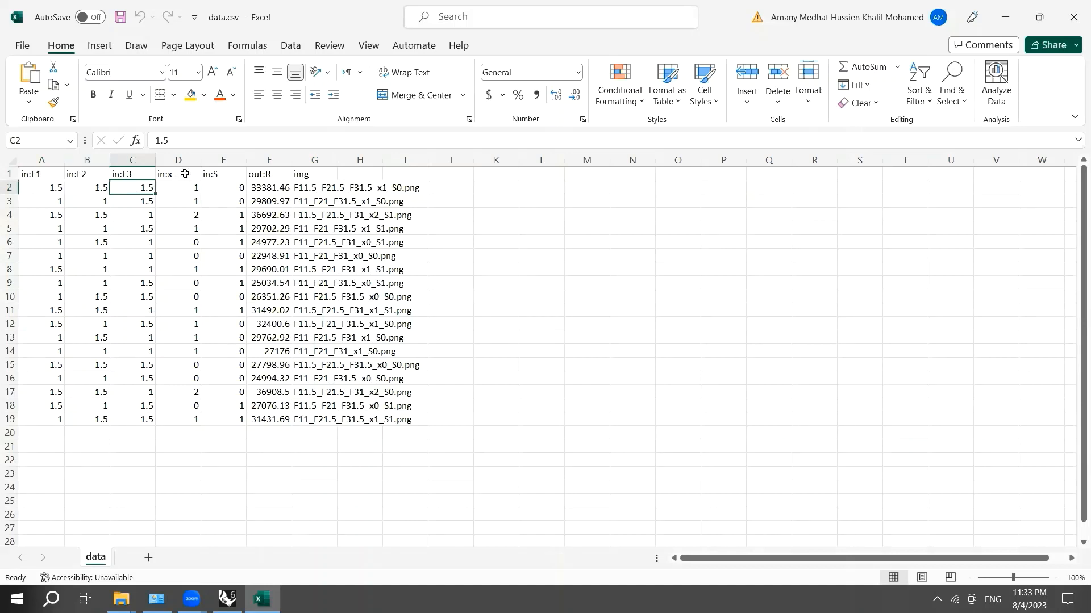
{"action": "left_click", "coordinate": [180, 191]}
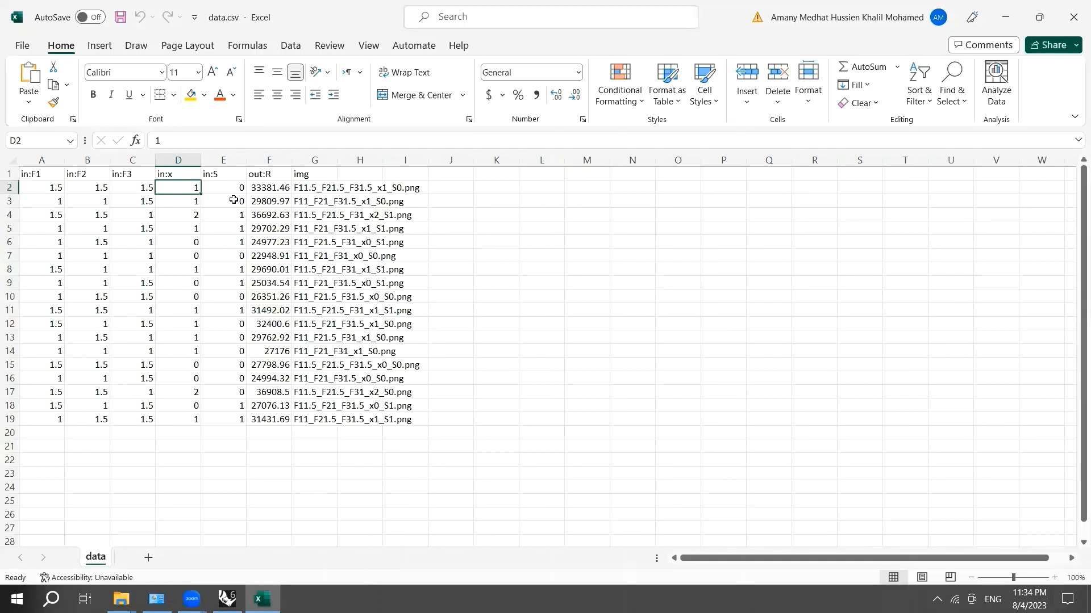
- Minimize the spreadsheet and close the Octopus window to return to the Rhino model and the Grasshopper definition
{"action": "left_click", "coordinate": [1005, 22]}
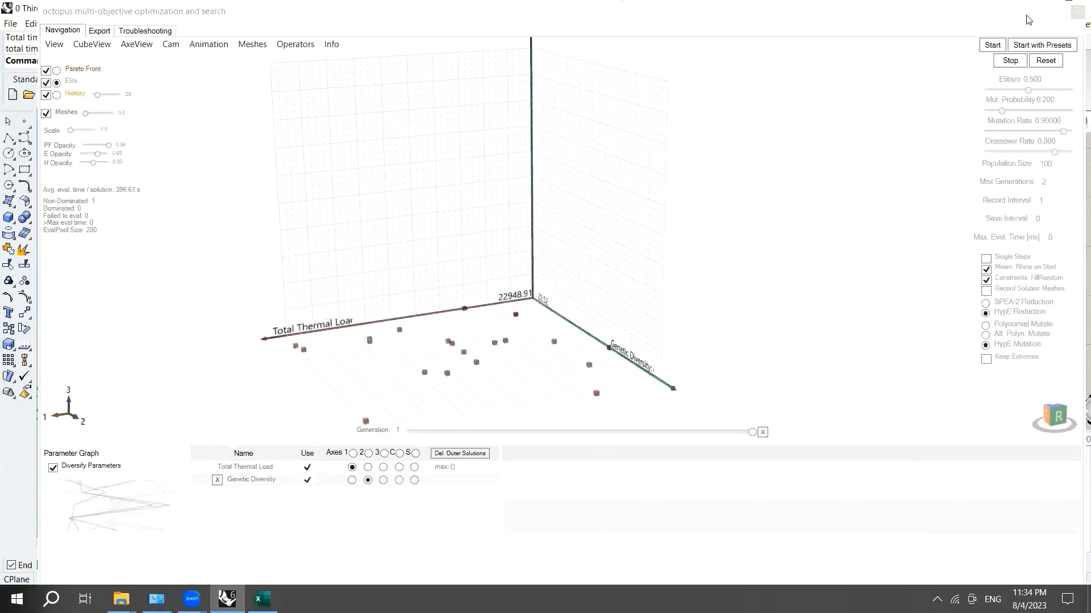
{"action": "left_click", "coordinate": [1077, 11]}
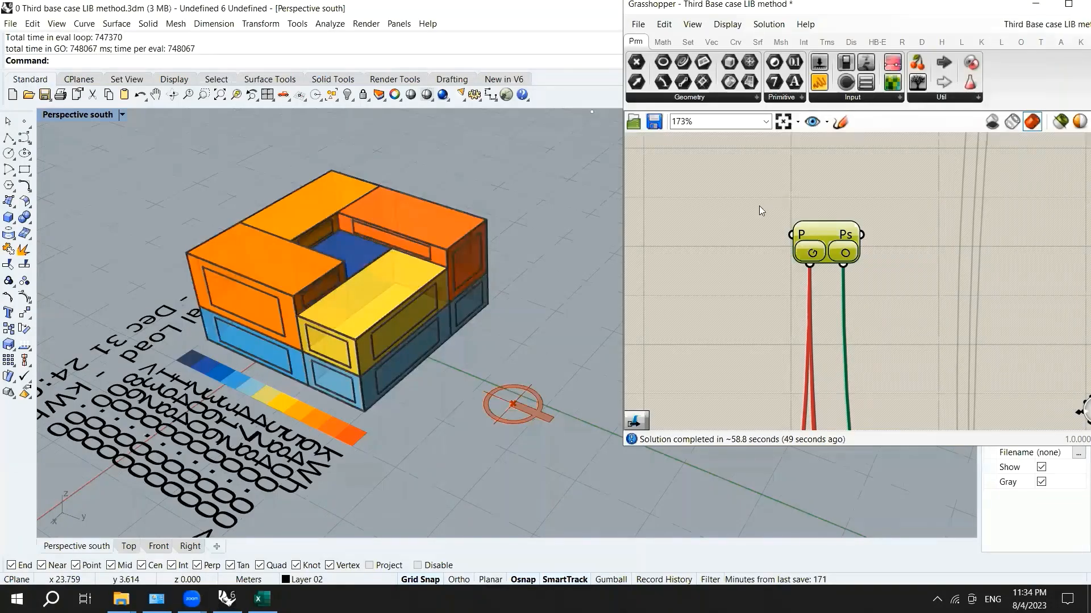
{"action": "scroll", "coordinate": [854, 229], "scroll_direction": "down", "scroll_amount": 12}
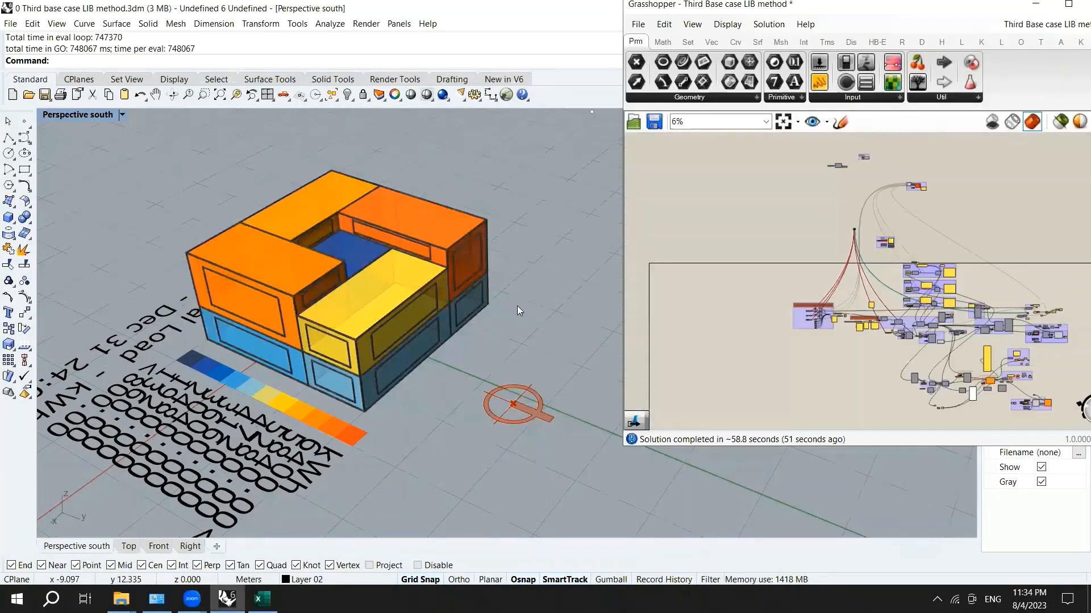
{"action": "scroll", "coordinate": [518, 304], "scroll_direction": "down", "scroll_amount": 4}
{"action": "scroll", "coordinate": [466, 339], "scroll_direction": "up", "scroll_amount": 2}
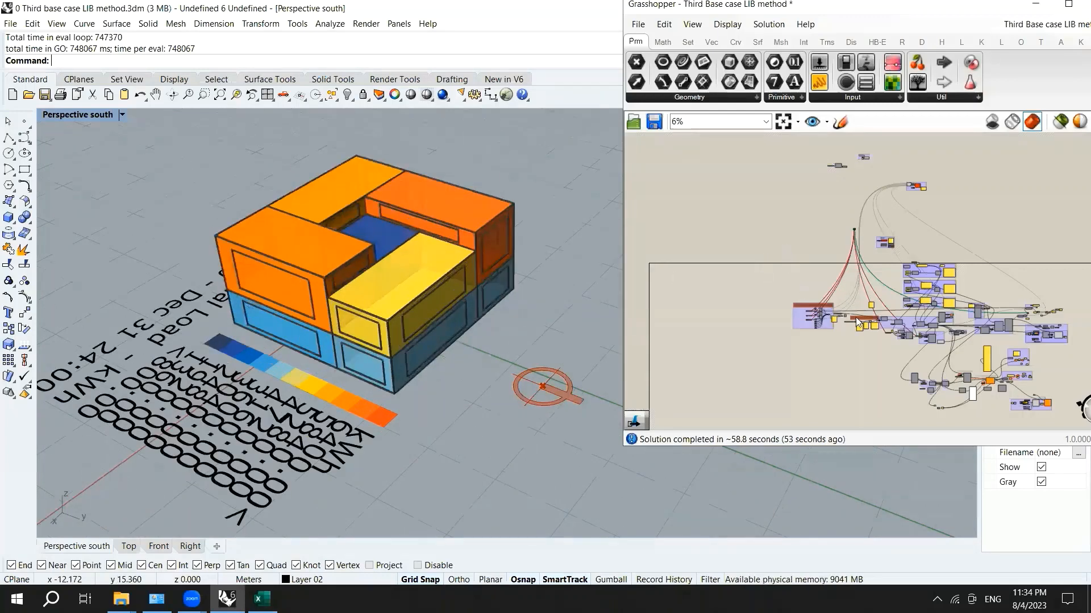
{"action": "scroll", "coordinate": [857, 321], "scroll_direction": "up", "scroll_amount": 3}
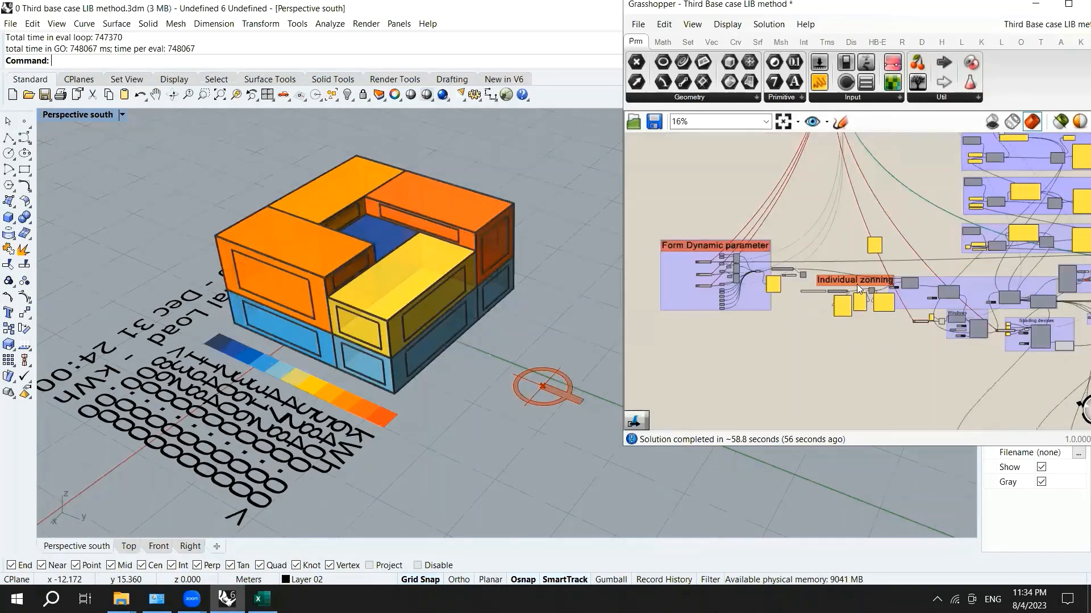
{"action": "scroll", "coordinate": [857, 284], "scroll_direction": "up", "scroll_amount": 2}
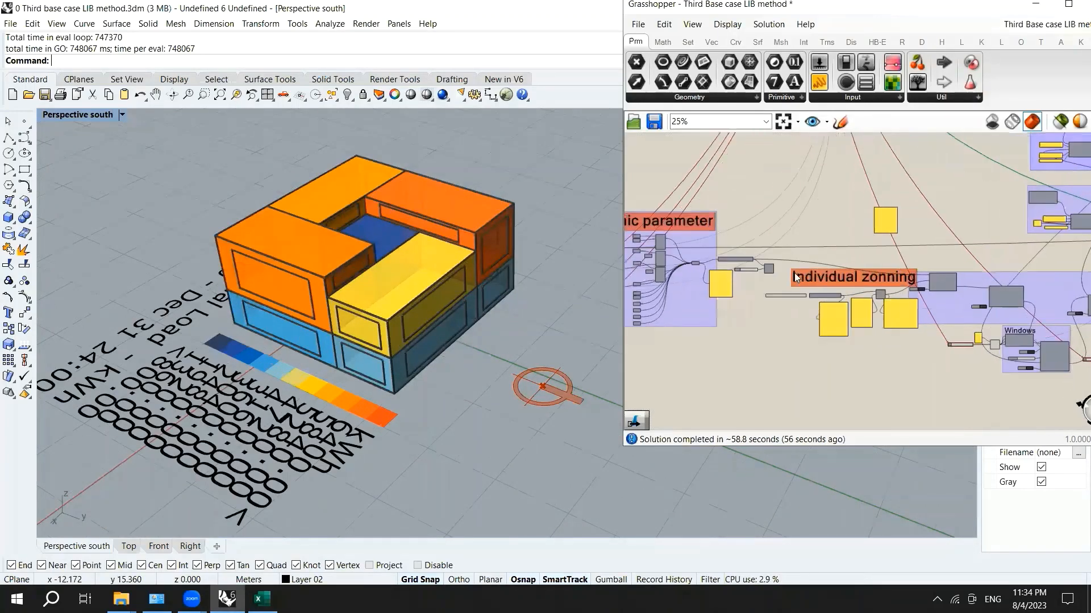
- Switch the Perspective south viewport to Shaded and try a solid white background for that display mode
{"action": "left_click", "coordinate": [125, 111]}
{"action": "left_click", "coordinate": [103, 155]}
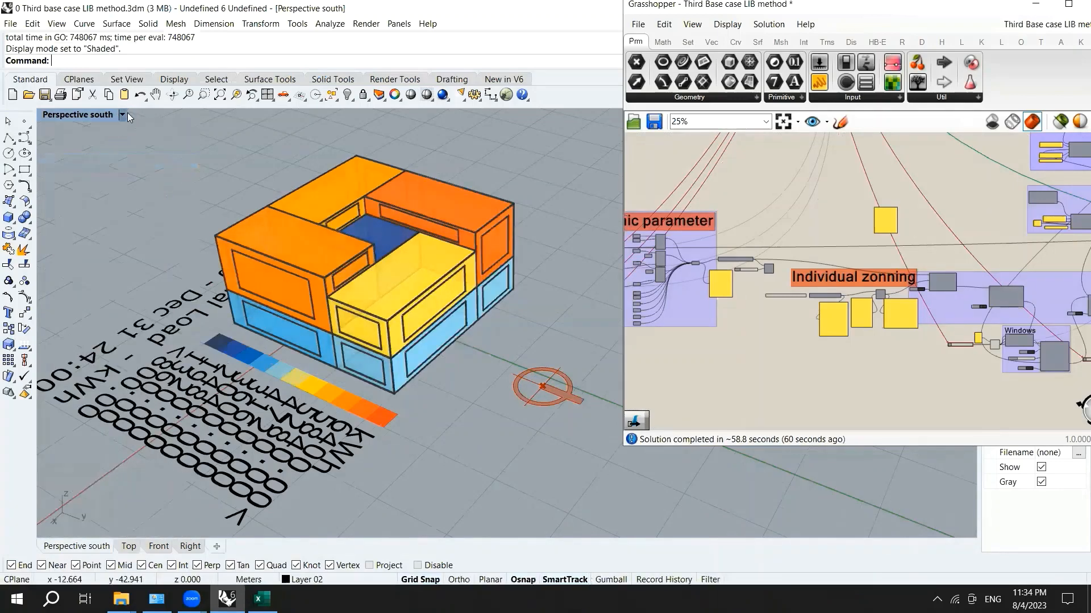
{"action": "left_click", "coordinate": [122, 114]}
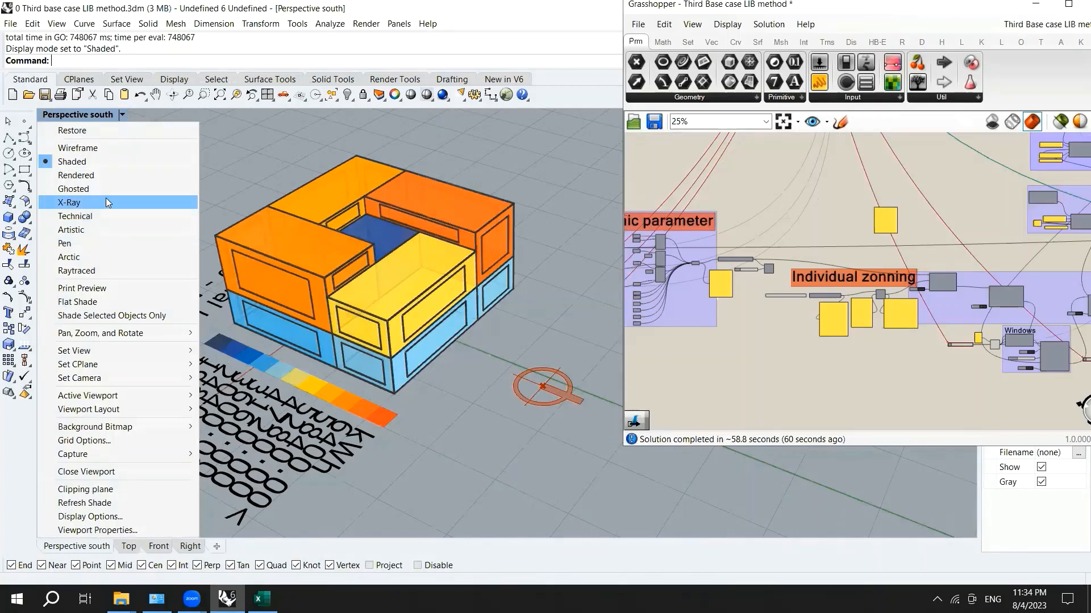
{"action": "left_click", "coordinate": [83, 516]}
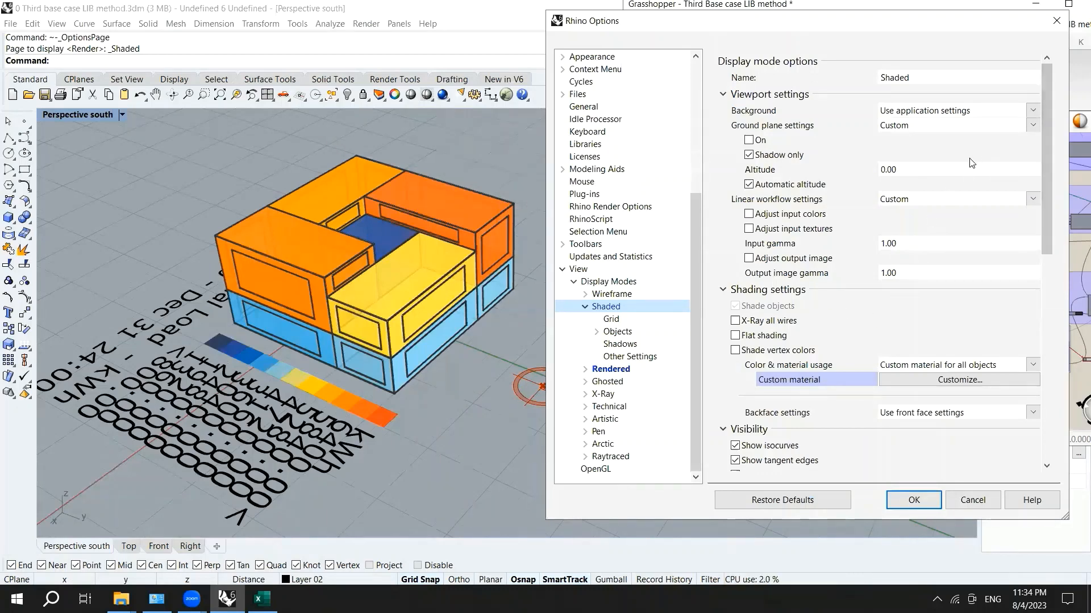
{"action": "left_click", "coordinate": [1033, 116]}
{"action": "left_click", "coordinate": [937, 136]}
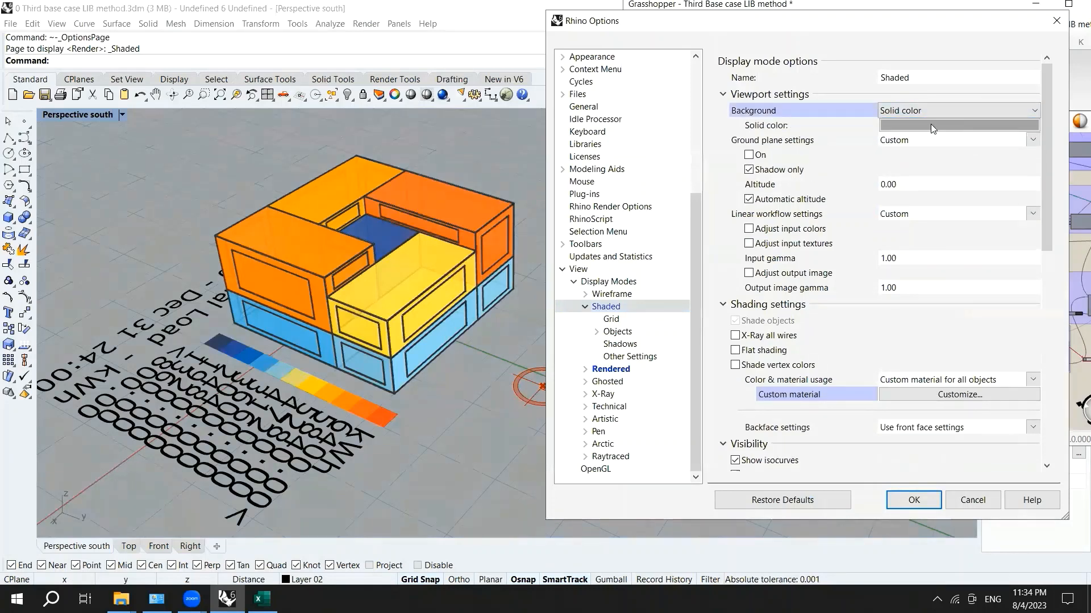
{"action": "left_click", "coordinate": [930, 127]}
{"action": "left_click", "coordinate": [651, 152]}
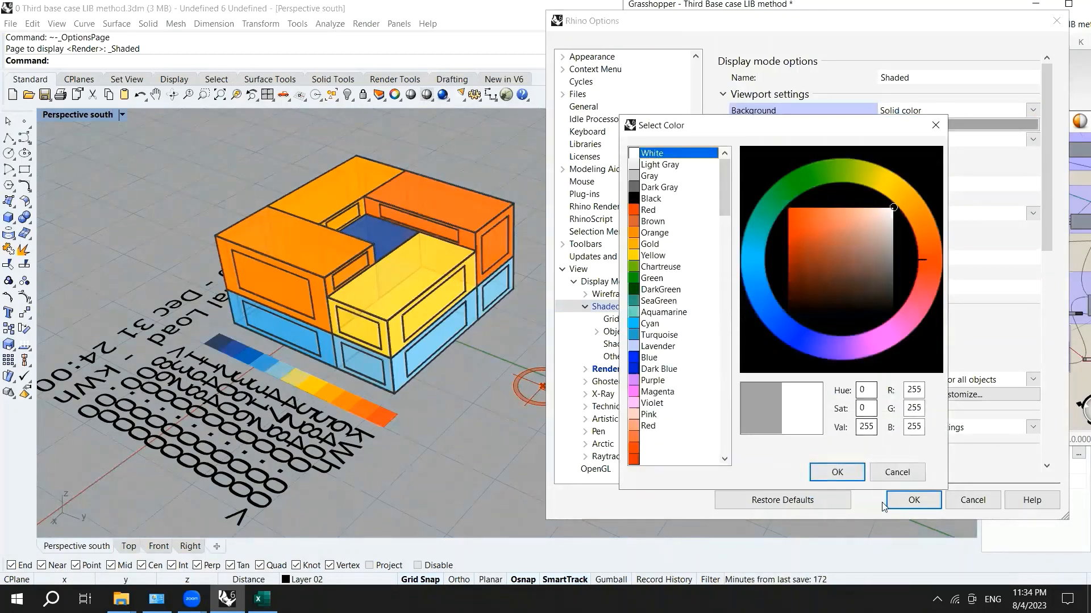
{"action": "left_click", "coordinate": [836, 472]}
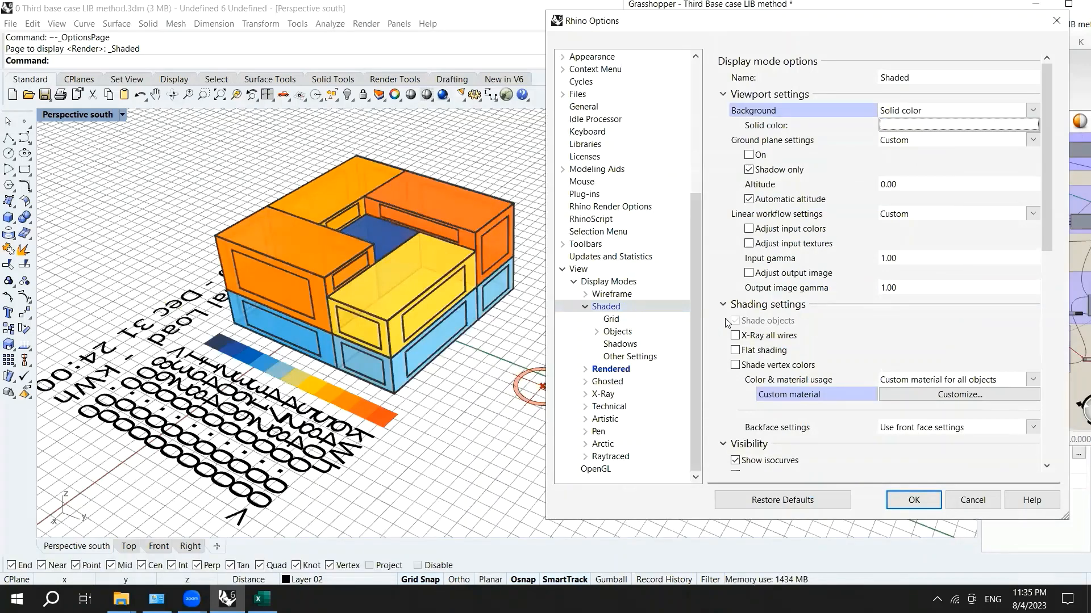
{"action": "left_click", "coordinate": [1055, 26]}
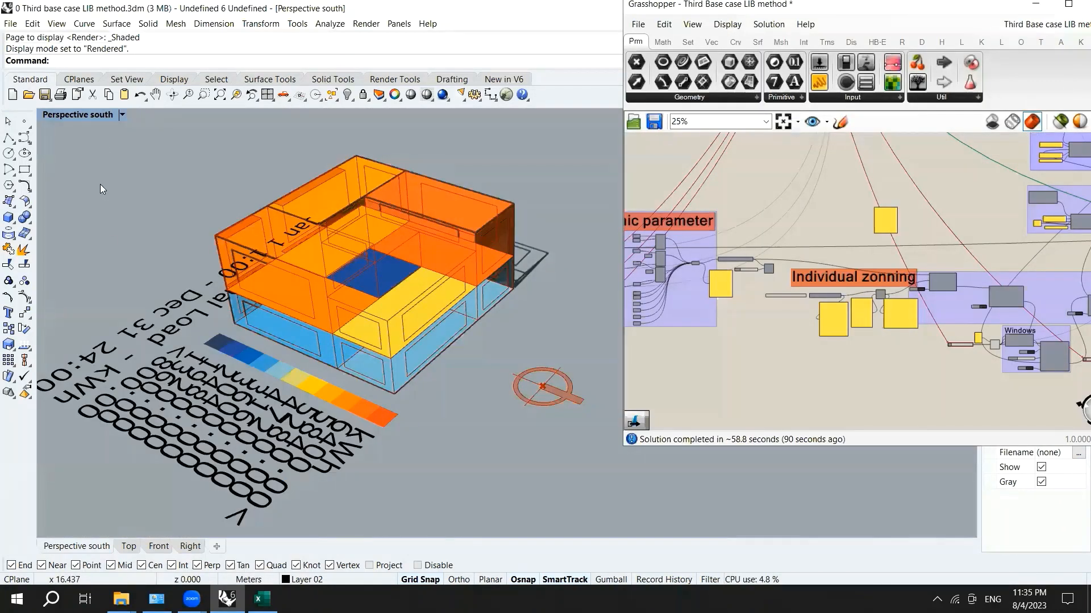
- Set the Rendered display mode's background to a solid white color for the Perspective south viewport
{"action": "left_click", "coordinate": [121, 113]}
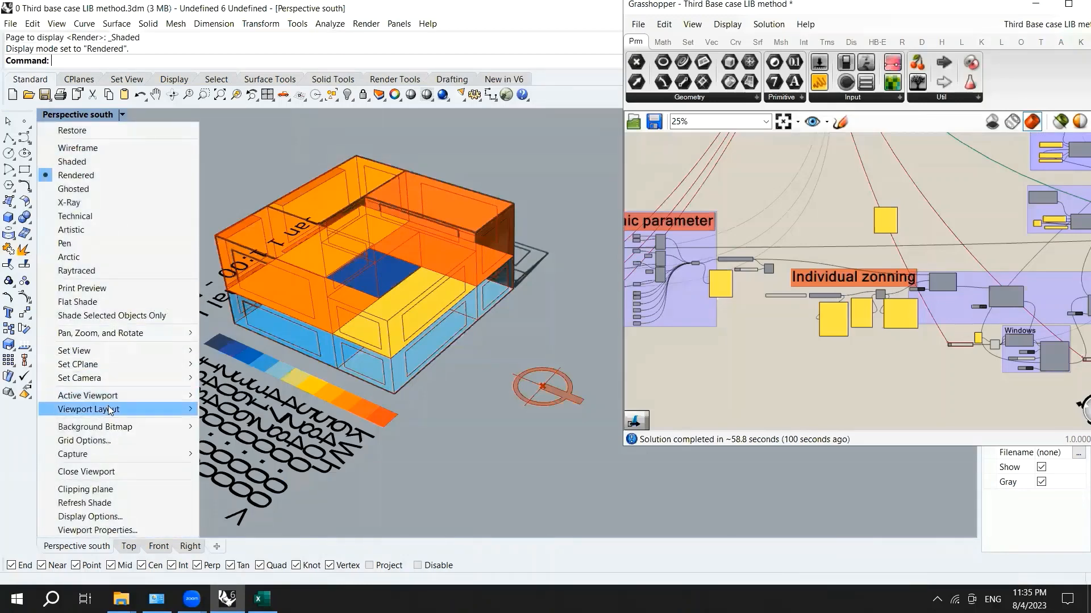
{"action": "mouse_move", "coordinate": [114, 409]}
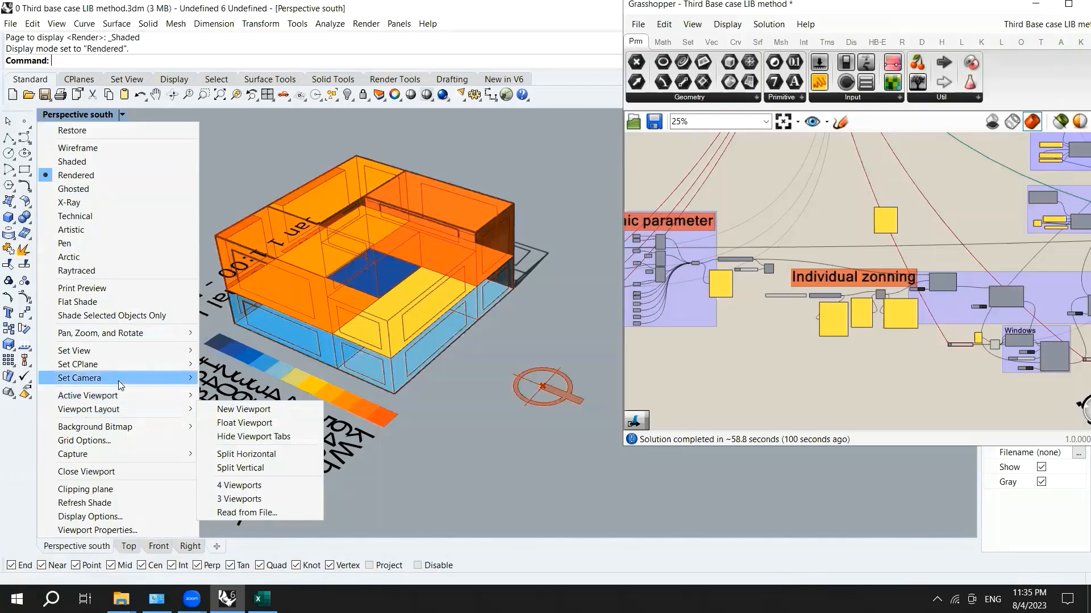
{"action": "left_click", "coordinate": [122, 517]}
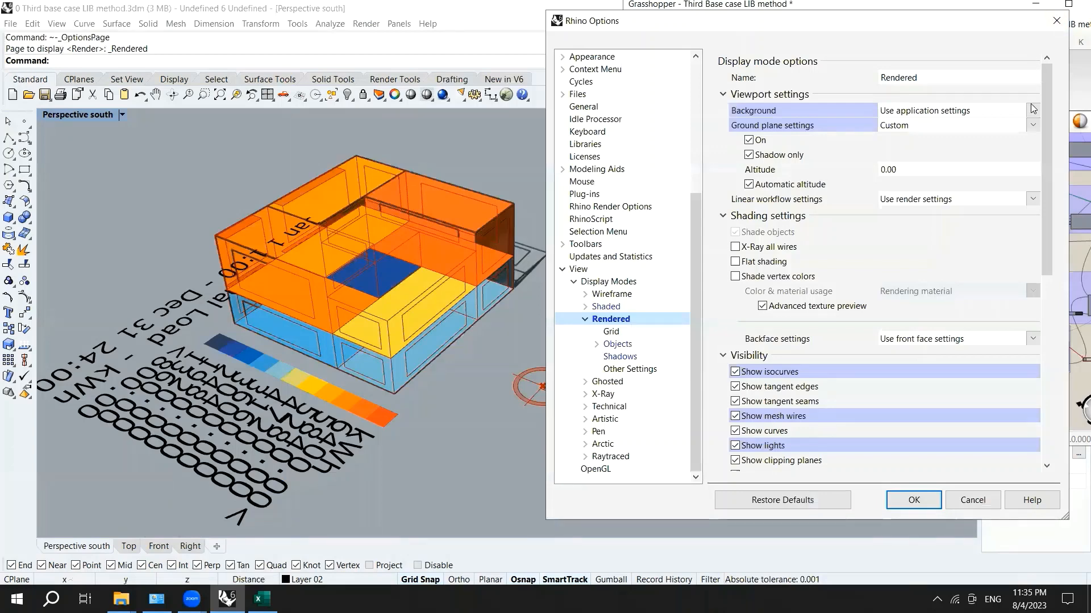
{"action": "left_click", "coordinate": [1033, 109]}
{"action": "left_click", "coordinate": [959, 138]}
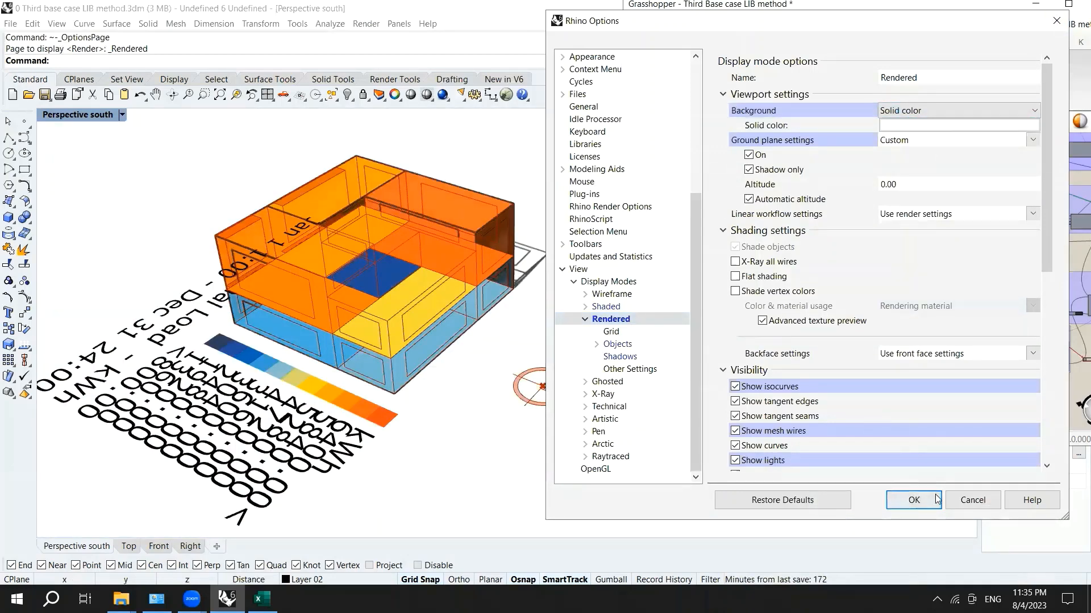
{"action": "left_click", "coordinate": [906, 507]}
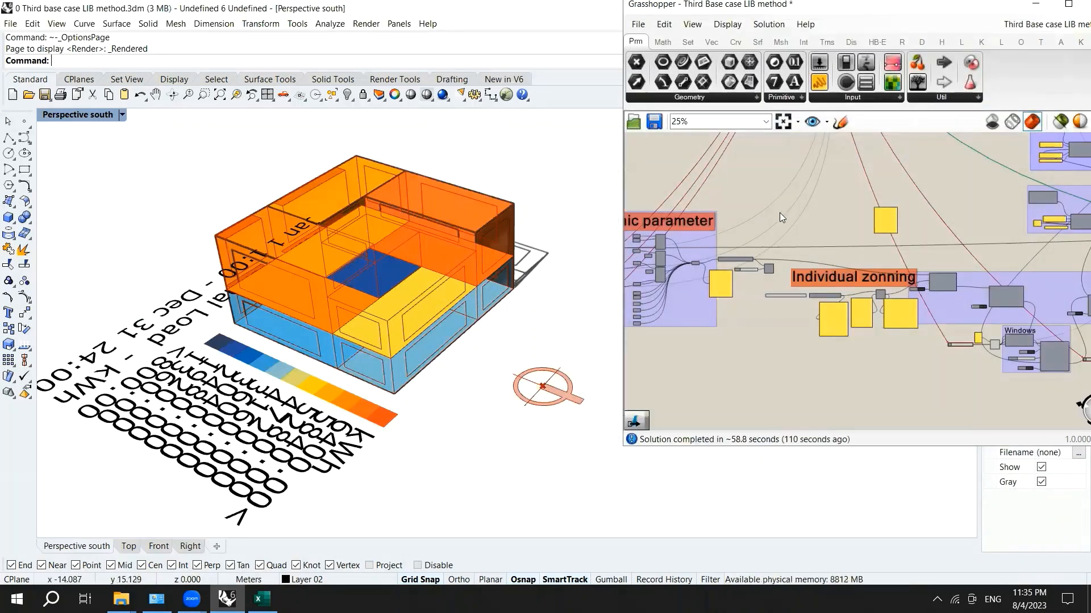
- Find the wireframe pipe group in the Grasshopper definition and set its Radius slider to 0.10
{"action": "scroll", "coordinate": [818, 201], "scroll_direction": "down", "scroll_amount": 2}
{"action": "scroll", "coordinate": [839, 187], "scroll_direction": "down", "scroll_amount": 5}
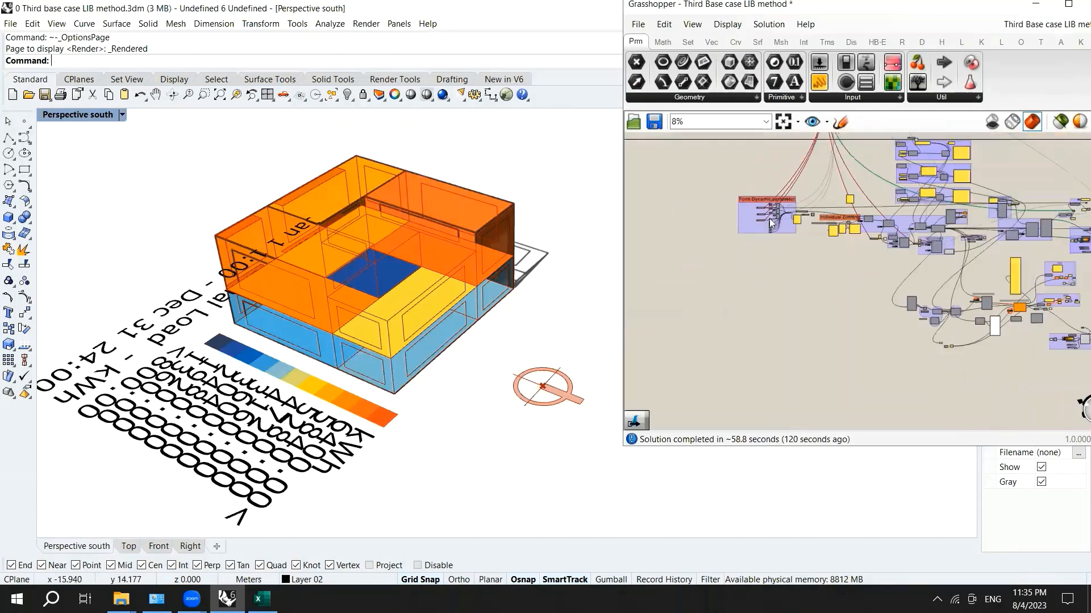
{"action": "scroll", "coordinate": [973, 230], "scroll_direction": "up", "scroll_amount": 6}
{"action": "scroll", "coordinate": [980, 248], "scroll_direction": "up", "scroll_amount": 4}
{"action": "scroll", "coordinate": [965, 231], "scroll_direction": "down", "scroll_amount": 6}
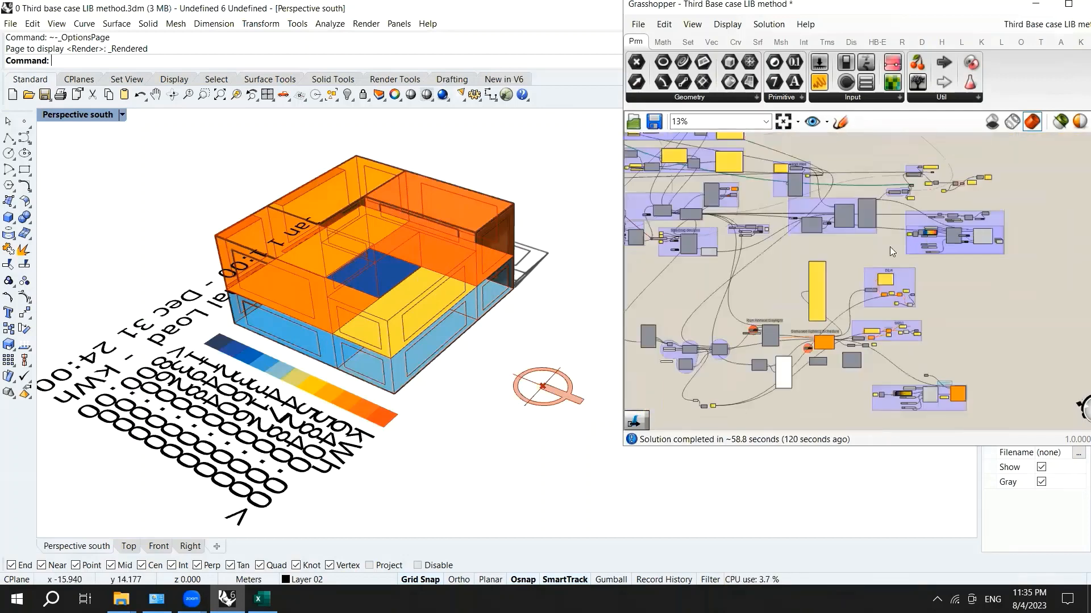
{"action": "scroll", "coordinate": [904, 192], "scroll_direction": "up", "scroll_amount": 5}
{"action": "scroll", "coordinate": [900, 190], "scroll_direction": "up", "scroll_amount": 2}
{"action": "scroll", "coordinate": [899, 189], "scroll_direction": "down", "scroll_amount": 3}
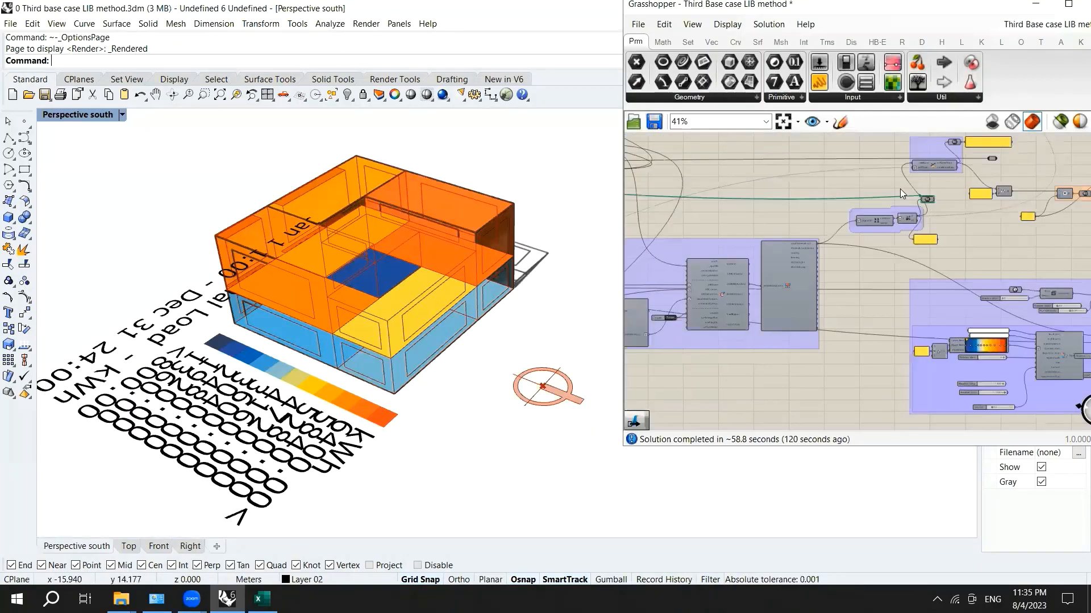
{"action": "scroll", "coordinate": [764, 243], "scroll_direction": "down", "scroll_amount": 2}
{"action": "scroll", "coordinate": [766, 217], "scroll_direction": "up", "scroll_amount": 4}
{"action": "scroll", "coordinate": [766, 217], "scroll_direction": "up", "scroll_amount": 4}
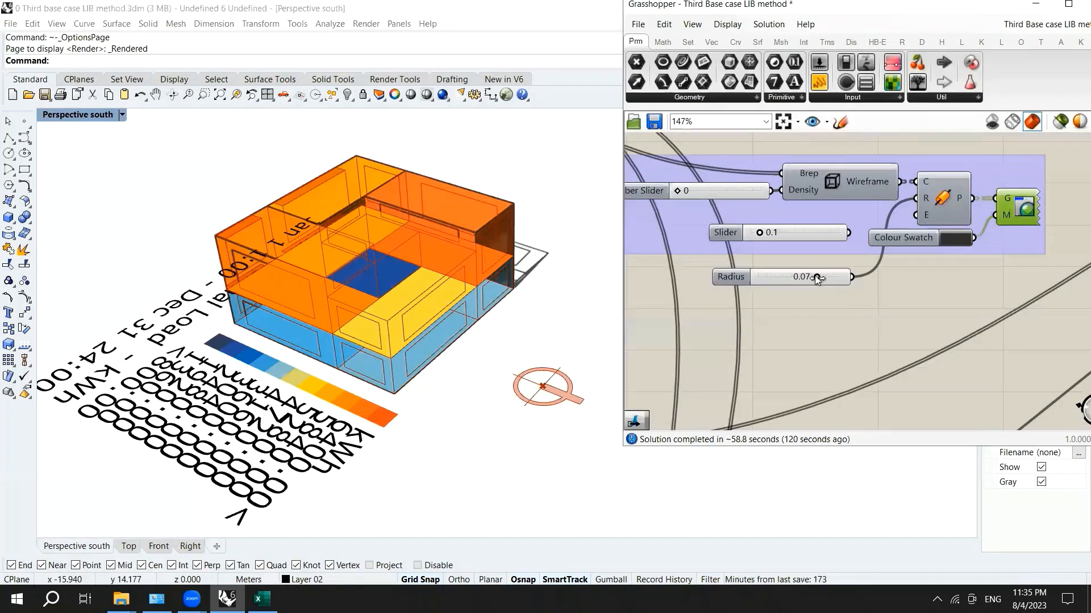
{"action": "left_click_drag", "start_coordinate": [816, 277], "coordinate": [849, 277]}
{"action": "scroll", "coordinate": [778, 278], "scroll_direction": "down", "scroll_amount": 1}
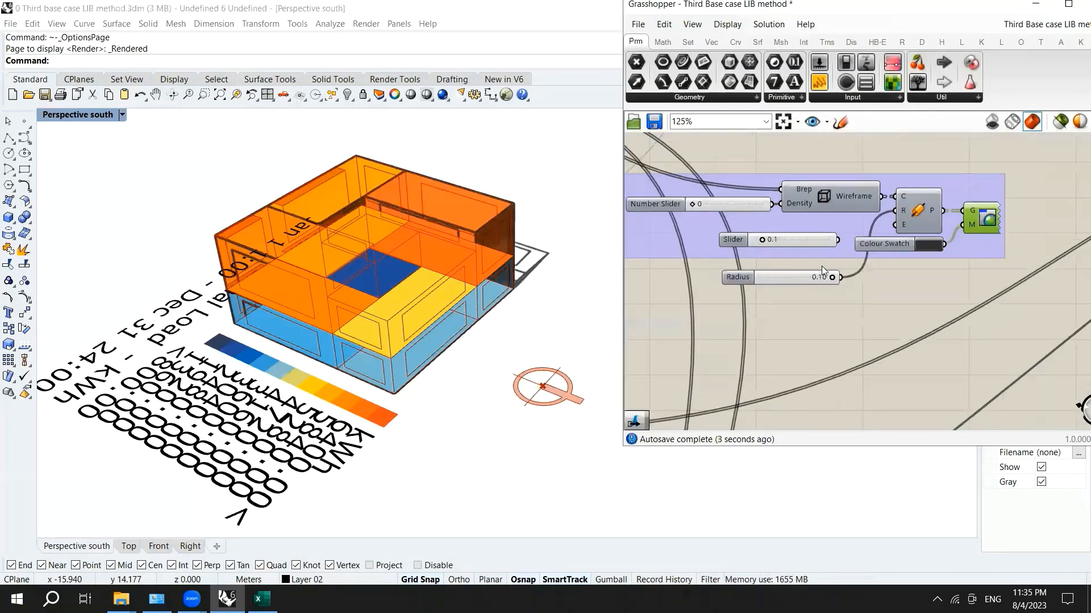
{"action": "scroll", "coordinate": [840, 267], "scroll_direction": "up", "scroll_amount": 1}
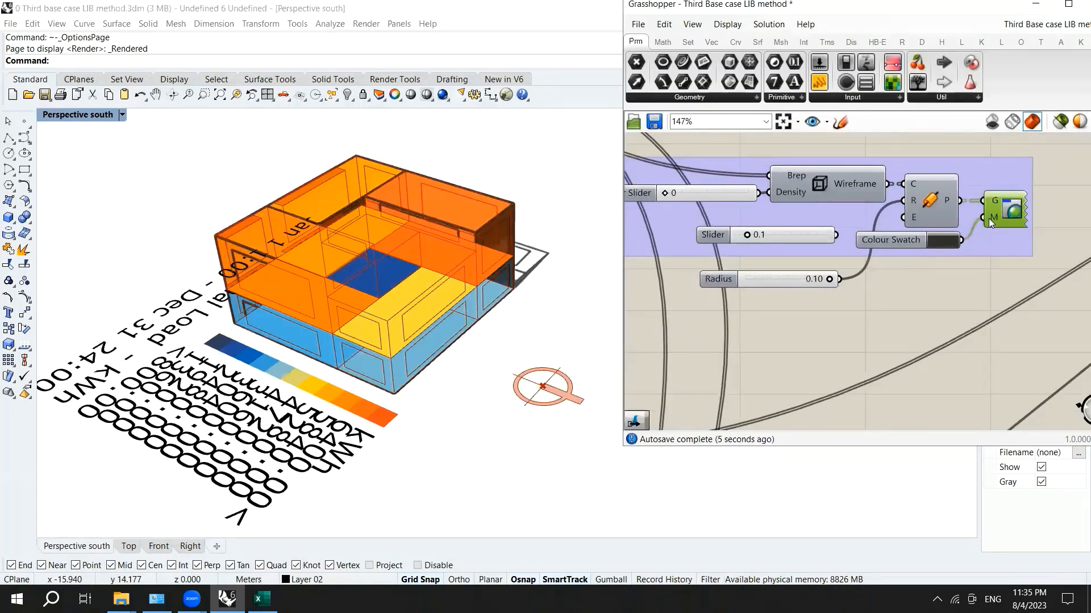
- Turn on the preview of the Pipe component that thickens the model's wireframe
{"action": "left_click", "coordinate": [936, 203]}
{"action": "right_click", "coordinate": [907, 311]}
{"action": "left_click", "coordinate": [915, 318]}
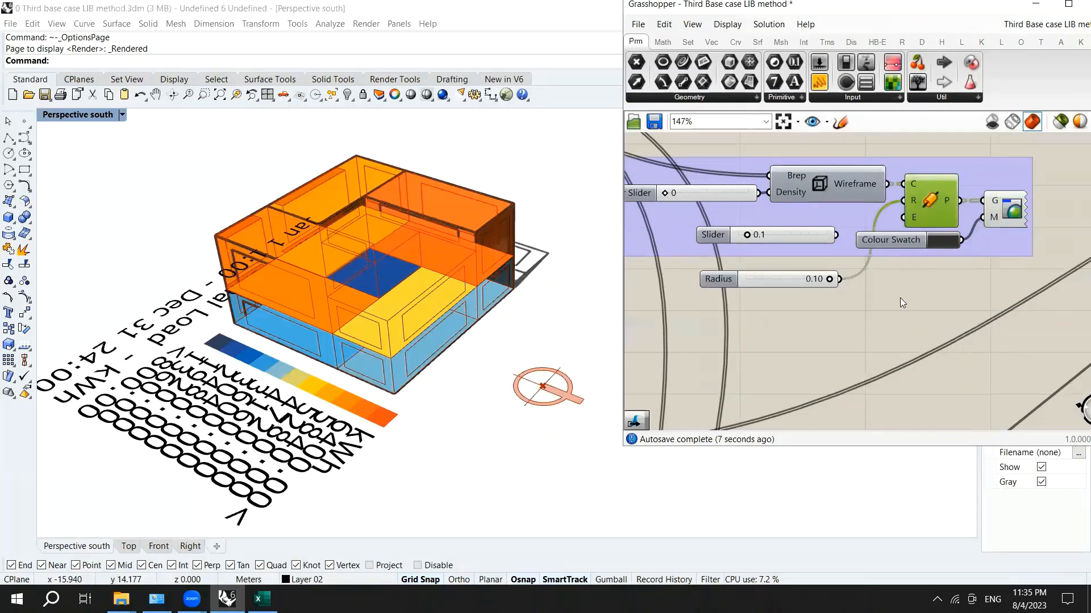
{"action": "left_click", "coordinate": [923, 301]}
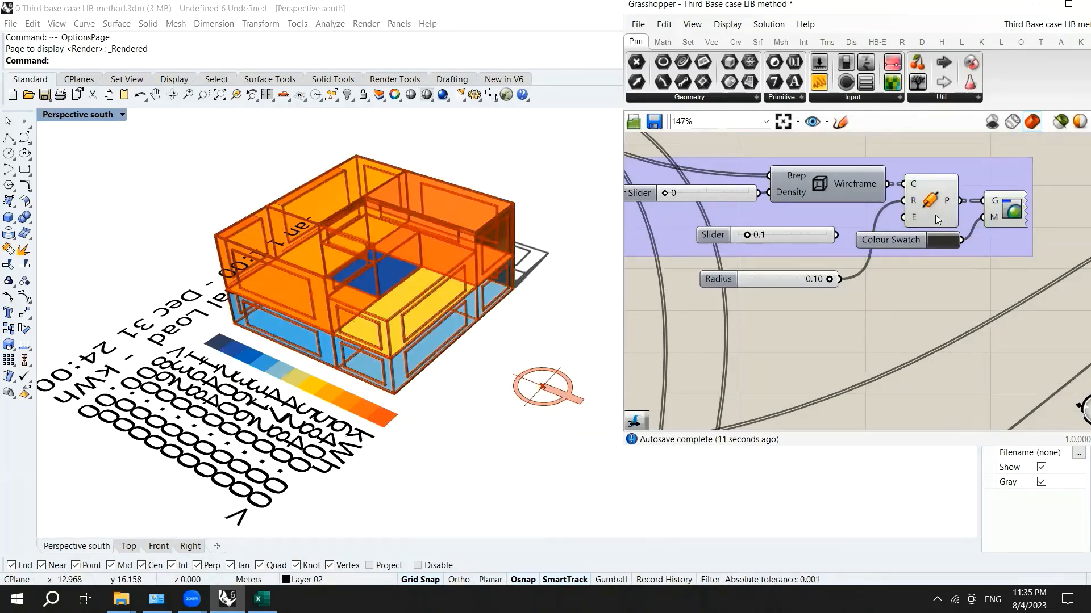
{"action": "left_click", "coordinate": [1005, 210]}
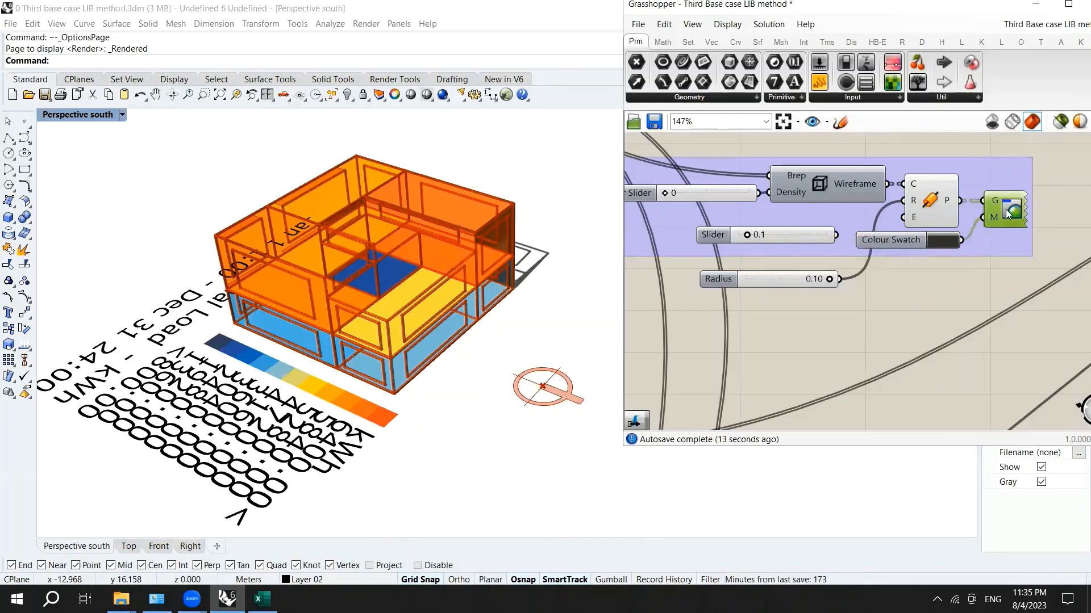
- Save the Third Base case LIB method Grasshopper definition
{"action": "scroll", "coordinate": [771, 182], "scroll_direction": "down", "scroll_amount": 2}
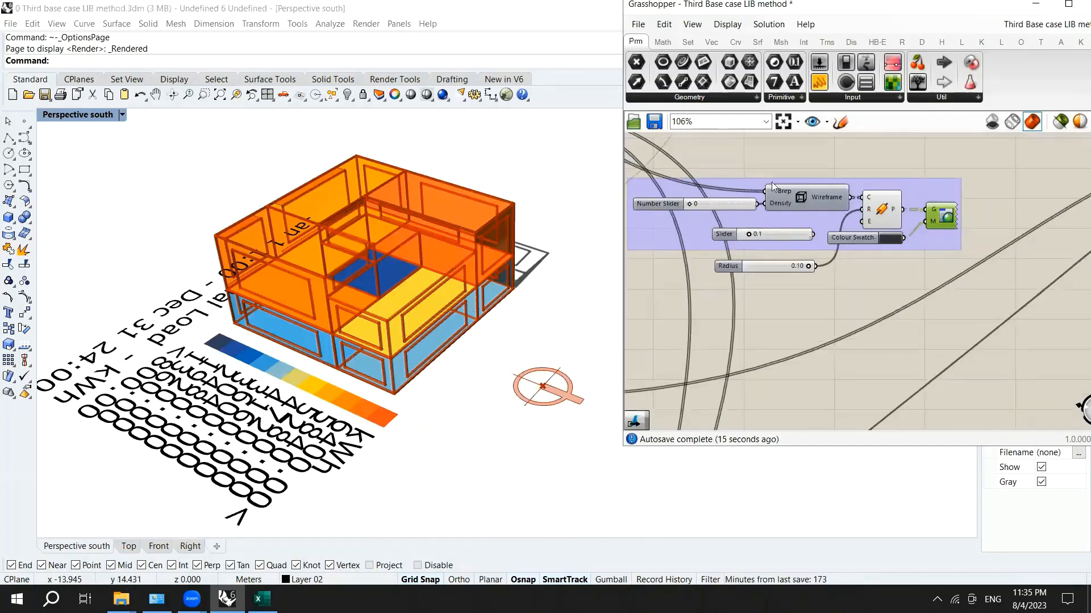
{"action": "scroll", "coordinate": [878, 270], "scroll_direction": "down", "scroll_amount": 10}
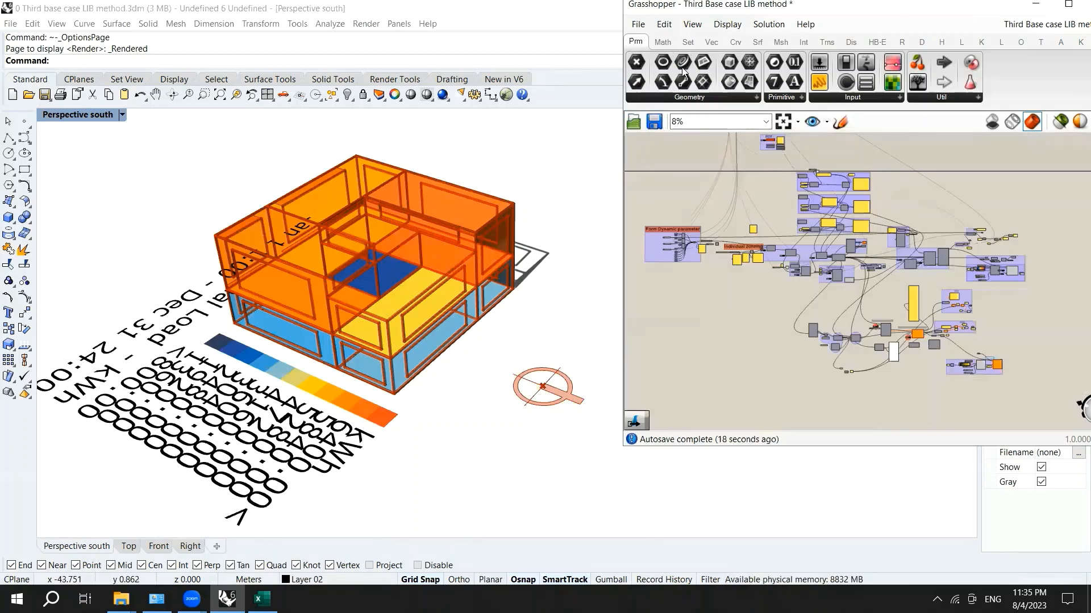
{"action": "left_click", "coordinate": [637, 23]}
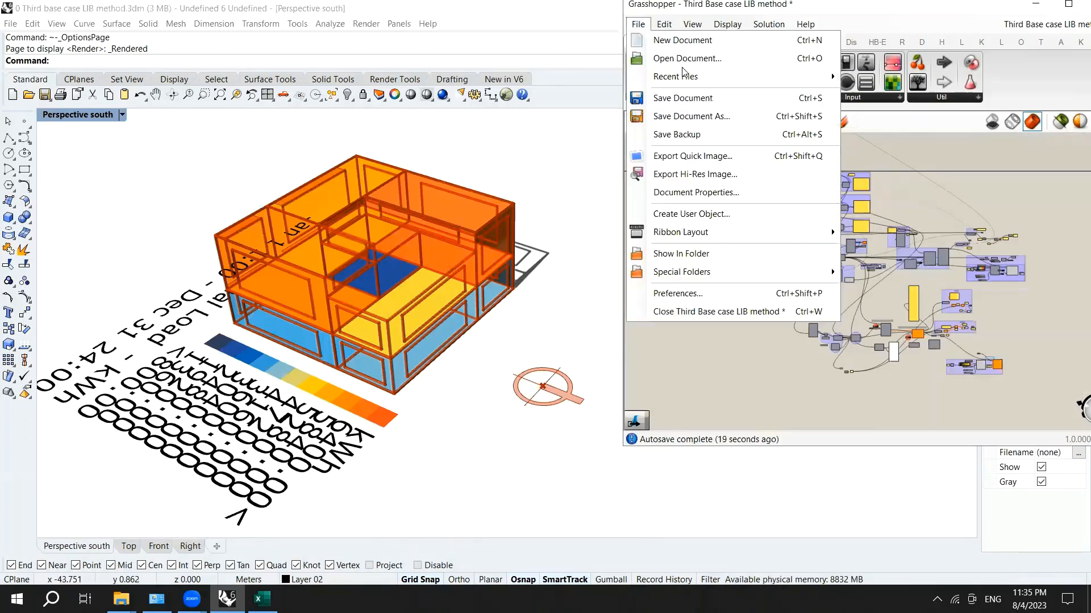
{"action": "left_click", "coordinate": [675, 99]}
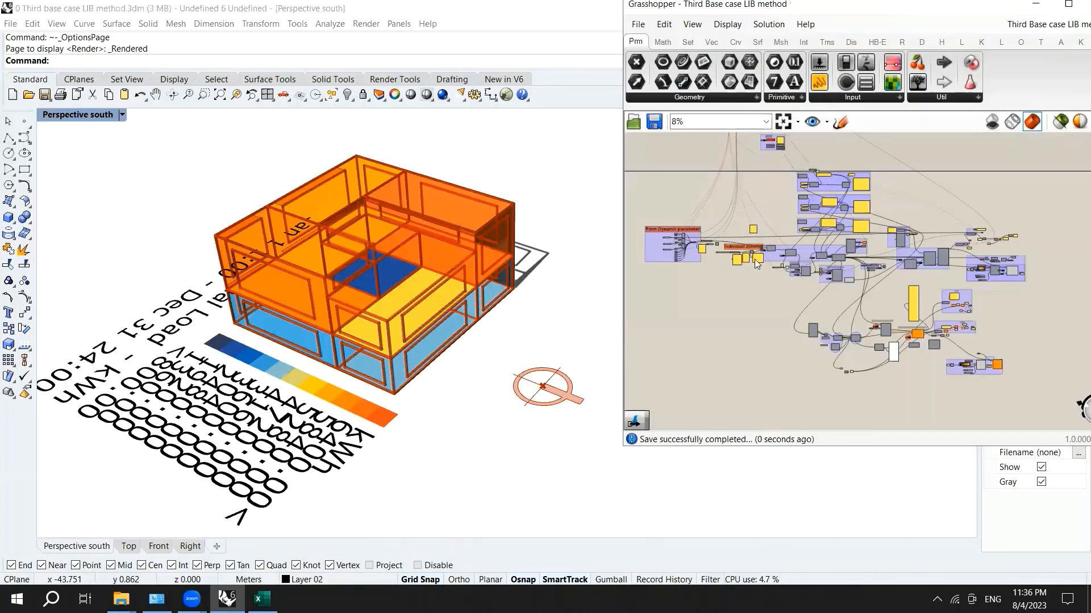
- Select the Octopus component above the form parameters and save the Rhino model
{"action": "scroll", "coordinate": [757, 263], "scroll_direction": "up", "scroll_amount": 8}
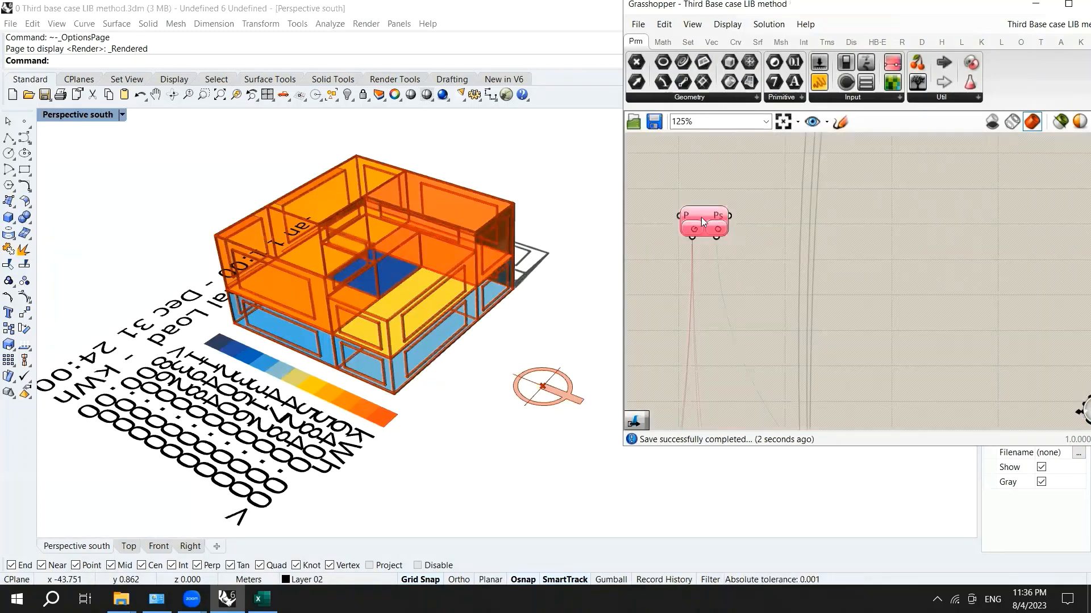
{"action": "scroll", "coordinate": [766, 203], "scroll_direction": "down", "scroll_amount": 4}
{"action": "scroll", "coordinate": [757, 279], "scroll_direction": "down", "scroll_amount": 4}
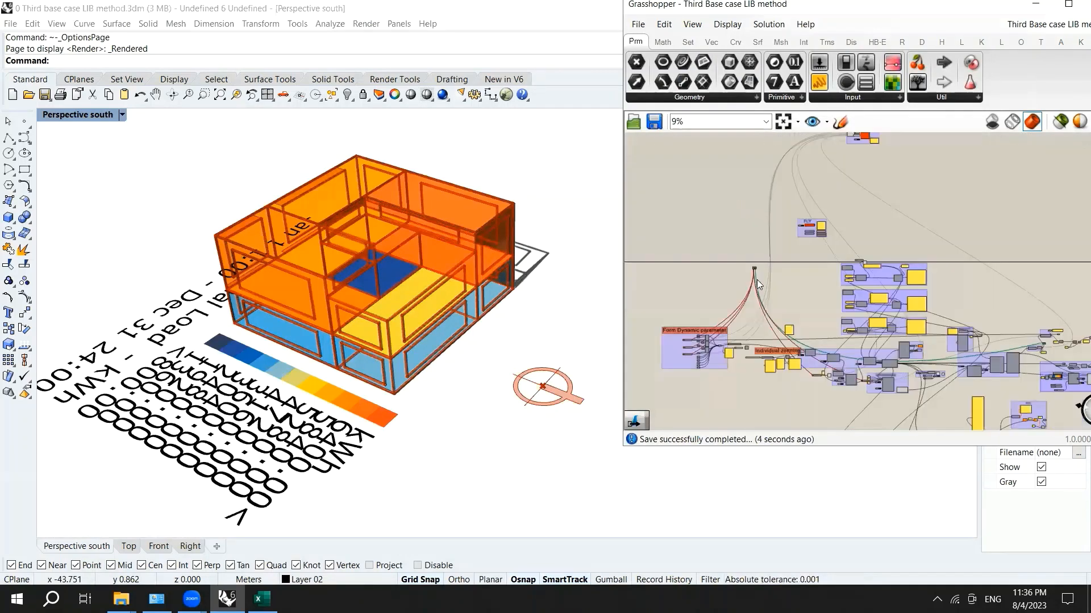
{"action": "scroll", "coordinate": [755, 296], "scroll_direction": "up", "scroll_amount": 3}
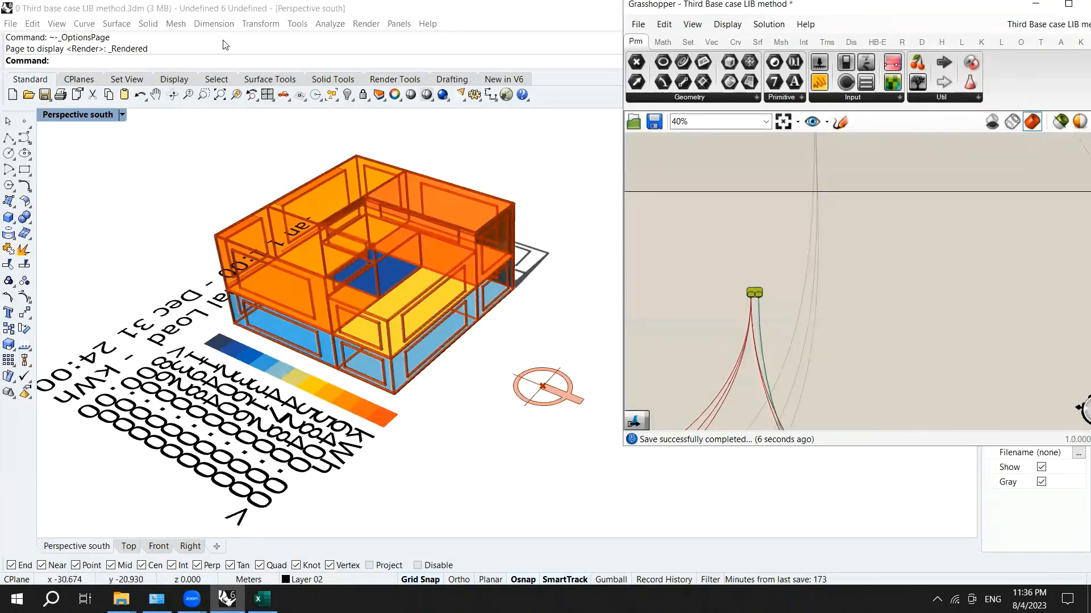
{"action": "left_click", "coordinate": [11, 24]}
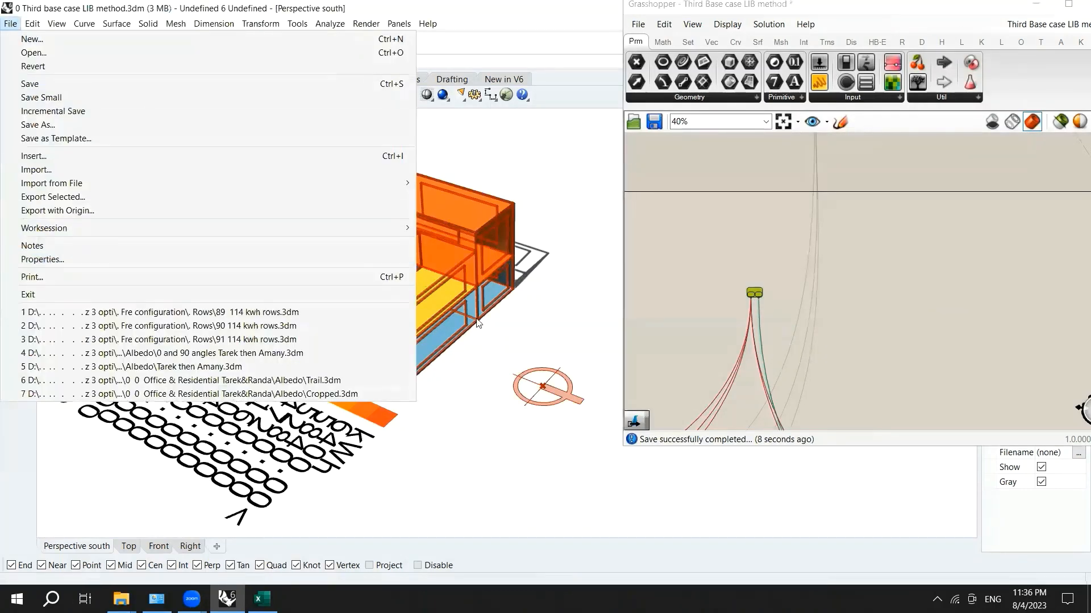
{"action": "left_click", "coordinate": [136, 83]}
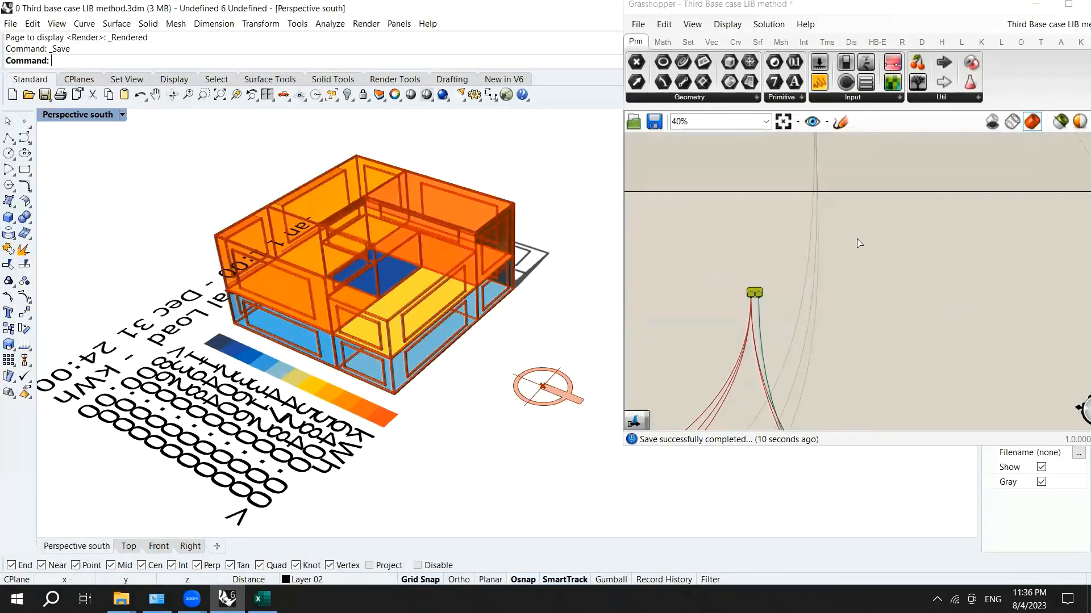
- Reopen the Octopus multi-objective optimization window from its Grasshopper component
{"action": "scroll", "coordinate": [764, 217], "scroll_direction": "down", "scroll_amount": 2}
{"action": "scroll", "coordinate": [764, 214], "scroll_direction": "down", "scroll_amount": 2}
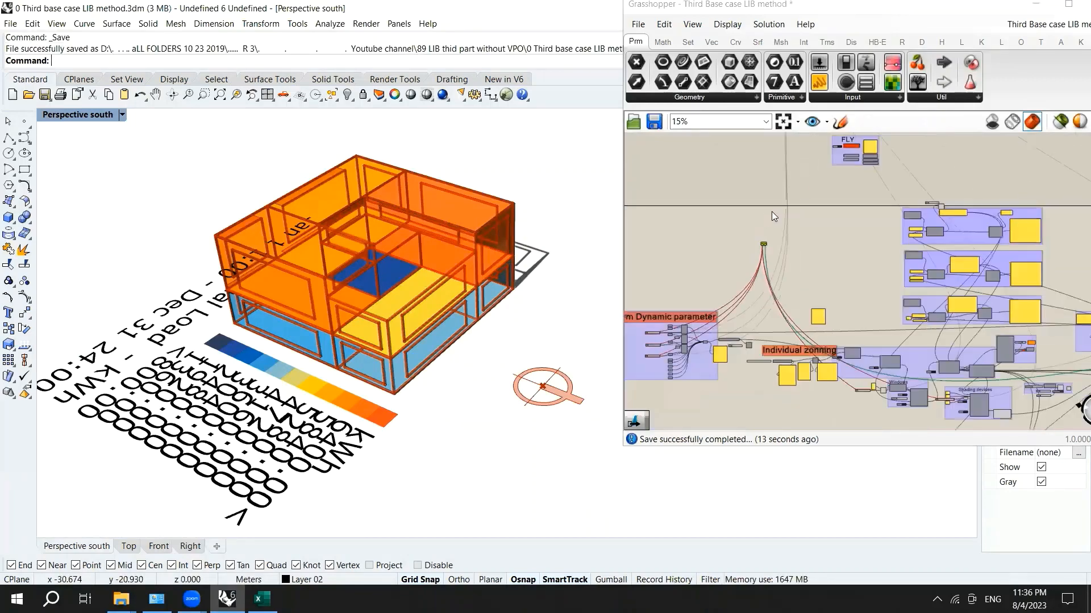
{"action": "scroll", "coordinate": [718, 231], "scroll_direction": "down", "scroll_amount": 2}
{"action": "scroll", "coordinate": [756, 228], "scroll_direction": "up", "scroll_amount": 5}
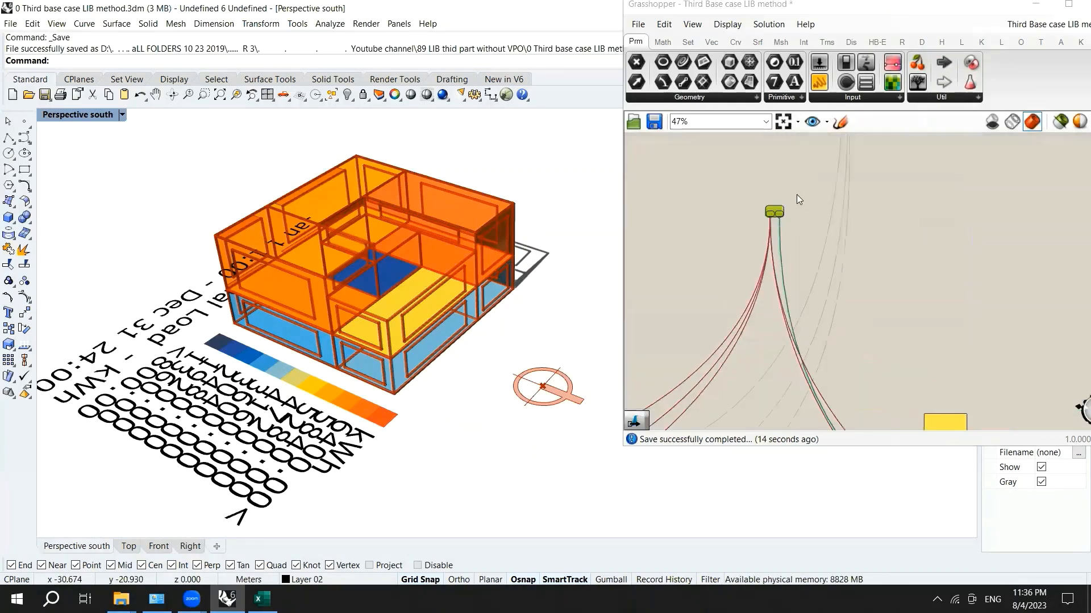
{"action": "double_click", "coordinate": [743, 227]}
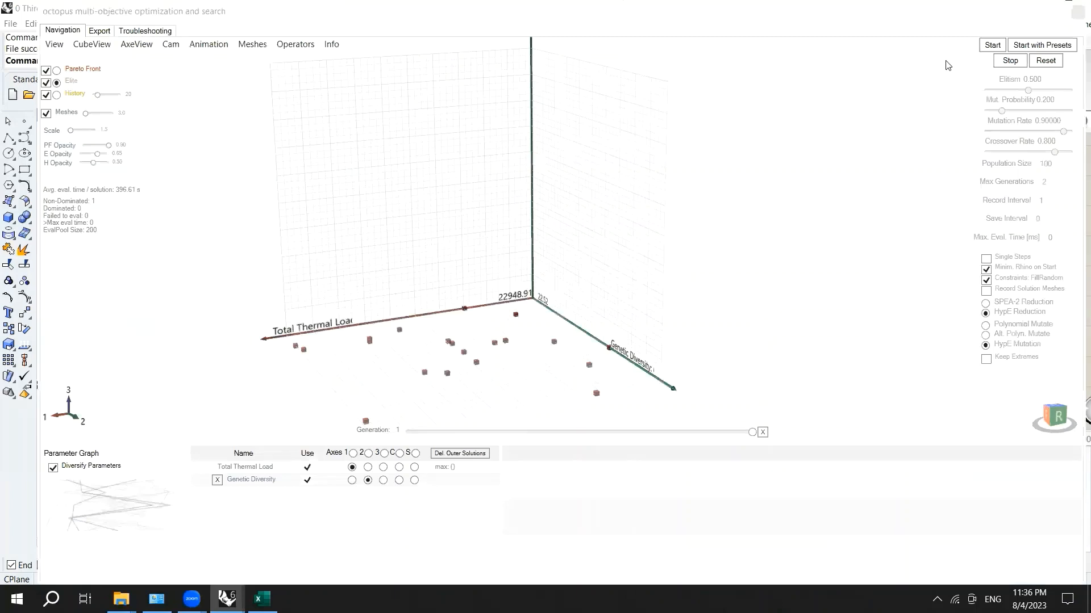
{"action": "left_click", "coordinate": [907, 16]}
{"action": "double_click", "coordinate": [940, 15]}
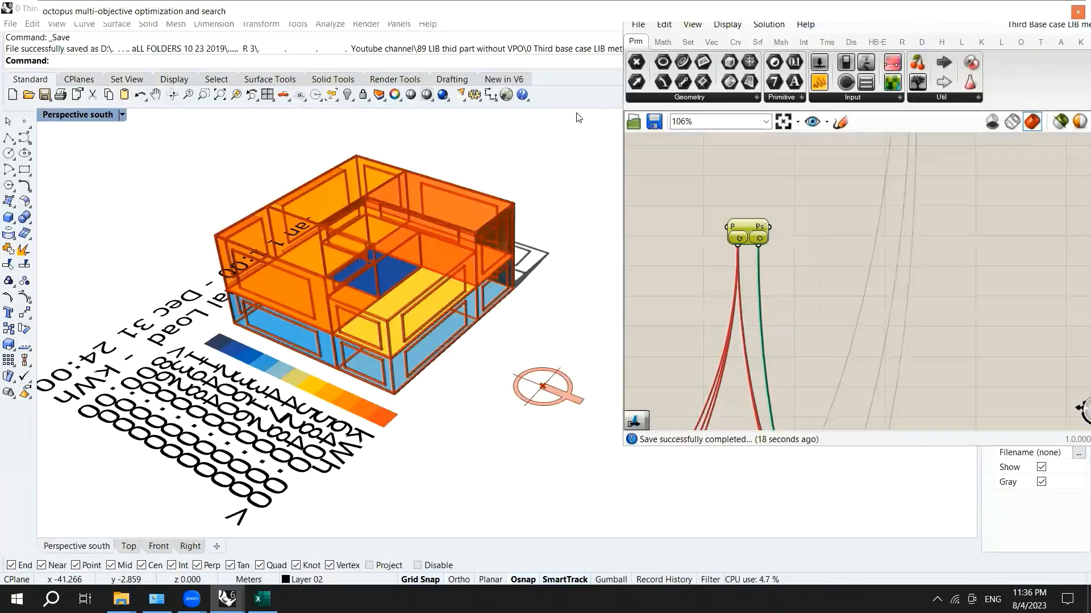
{"action": "double_click", "coordinate": [855, 5]}
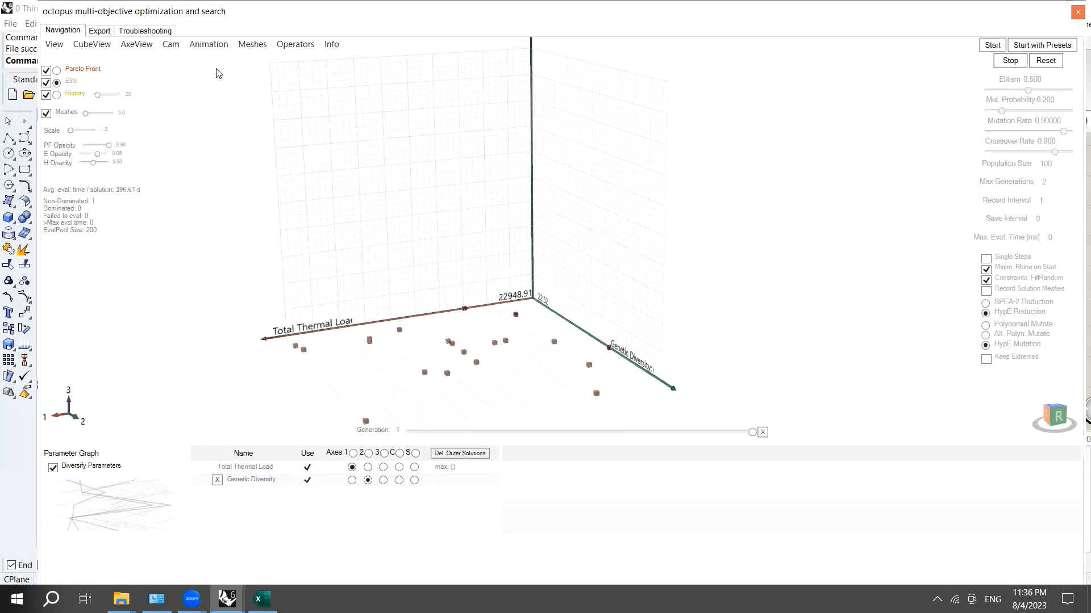
- Switch the camera of the Octopus solution chart to orthographic projection
{"action": "left_click", "coordinate": [164, 33]}
{"action": "left_click", "coordinate": [99, 31]}
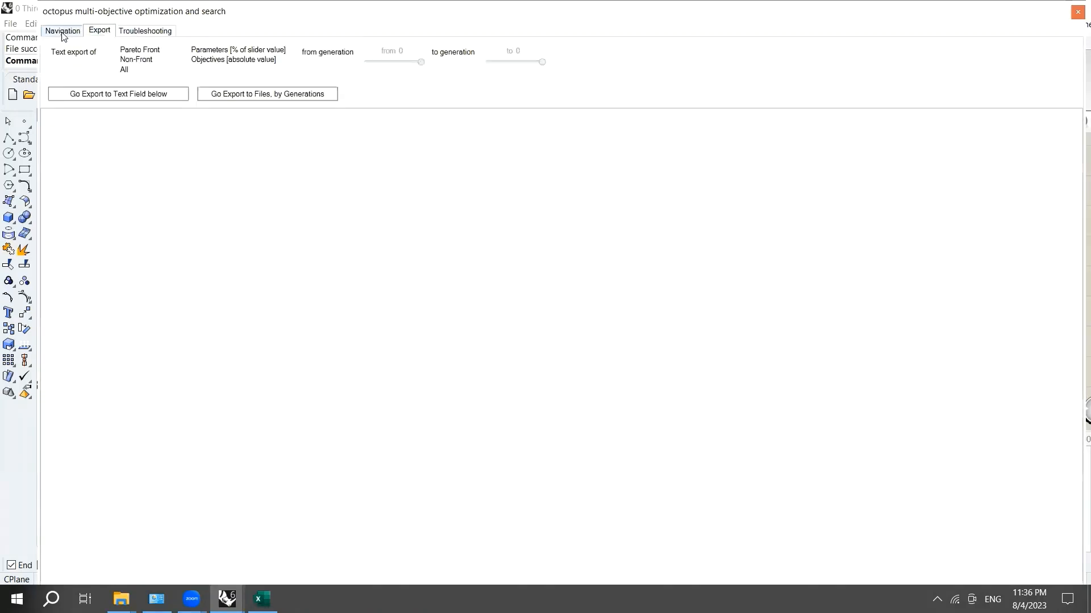
{"action": "left_click", "coordinate": [62, 31]}
{"action": "left_click", "coordinate": [173, 48]}
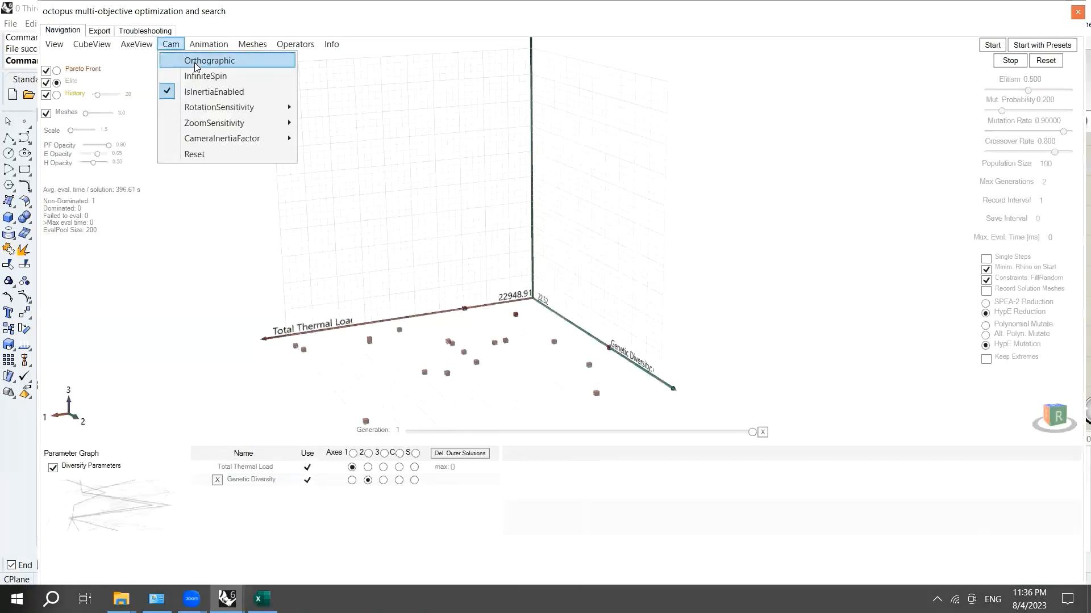
{"action": "left_click", "coordinate": [199, 63]}
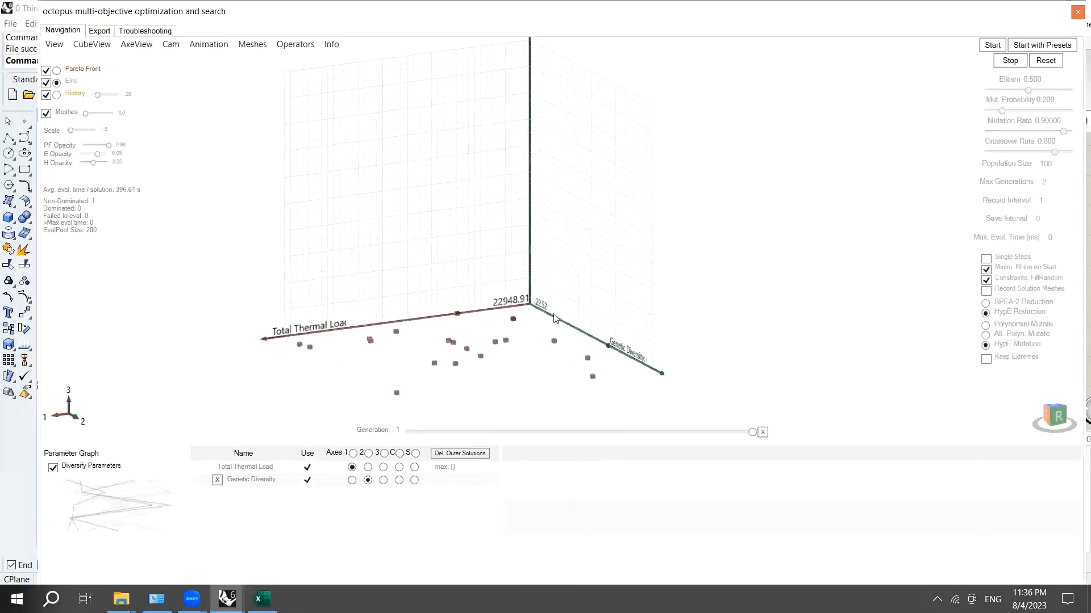
- Orient the solution chart to its top view so Total Thermal Load and Genetic Diversity form a flat 2D plot
{"action": "left_click", "coordinate": [1054, 409]}
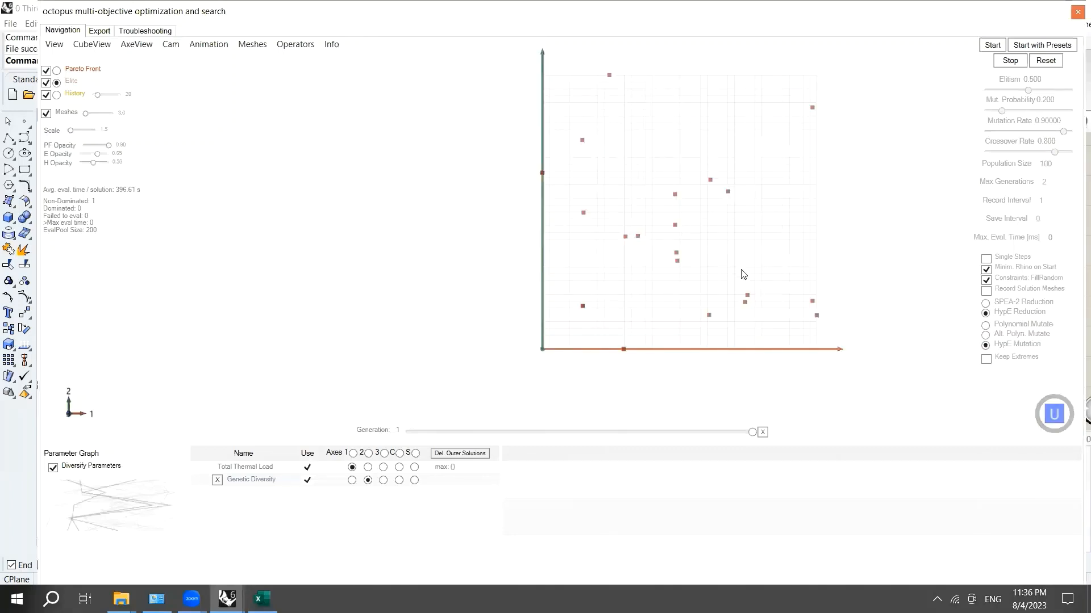
{"action": "scroll", "coordinate": [784, 259], "scroll_direction": "down", "scroll_amount": 3}
{"action": "scroll", "coordinate": [804, 185], "scroll_direction": "up", "scroll_amount": 4}
{"action": "scroll", "coordinate": [913, 170], "scroll_direction": "down", "scroll_amount": 2}
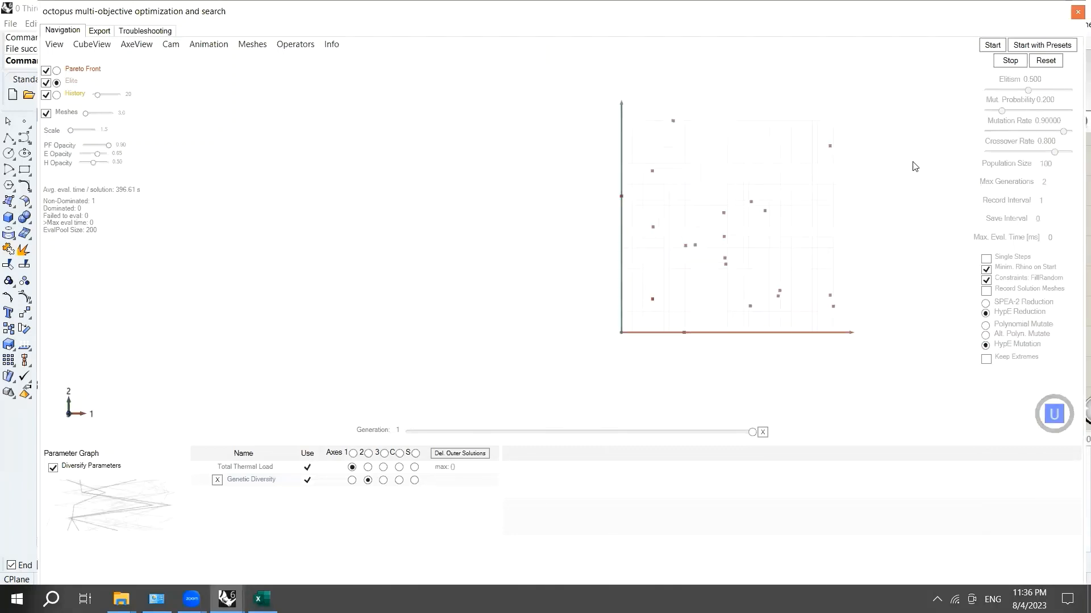
{"action": "scroll", "coordinate": [908, 153], "scroll_direction": "up", "scroll_amount": 2}
{"action": "scroll", "coordinate": [852, 154], "scroll_direction": "down", "scroll_amount": 2}
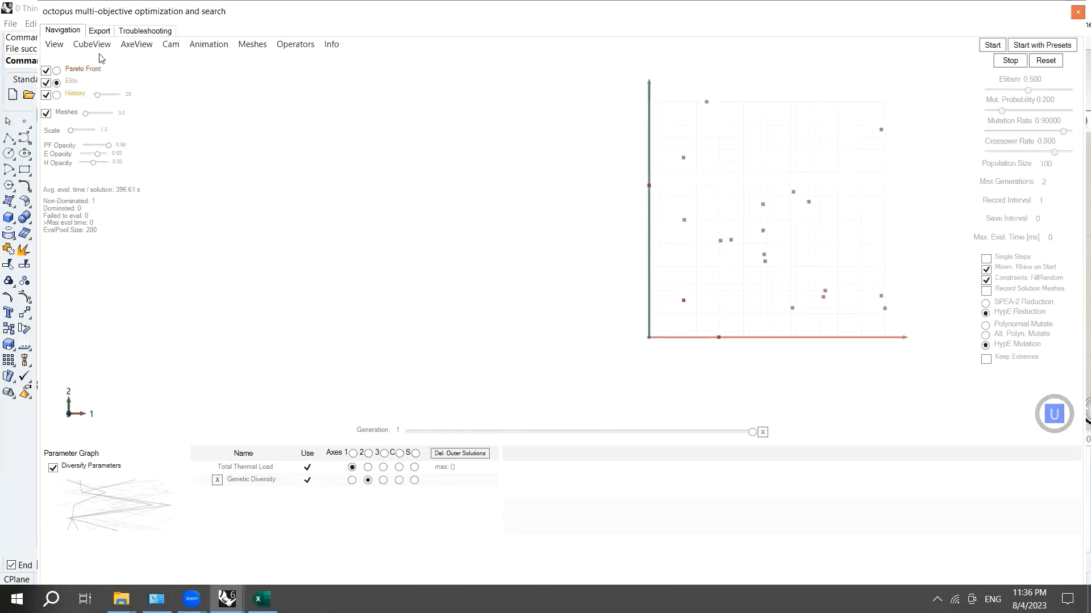
- Turn on the Zoom On Click option for the cube view
{"action": "left_click", "coordinate": [172, 46]}
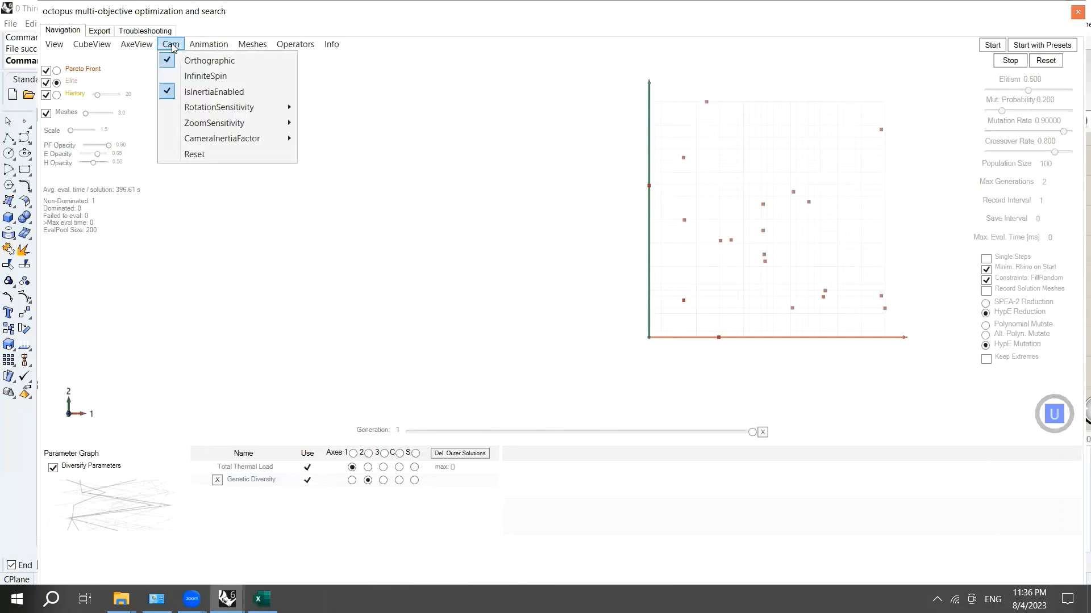
{"action": "left_click", "coordinate": [95, 50]}
{"action": "left_click", "coordinate": [95, 49]}
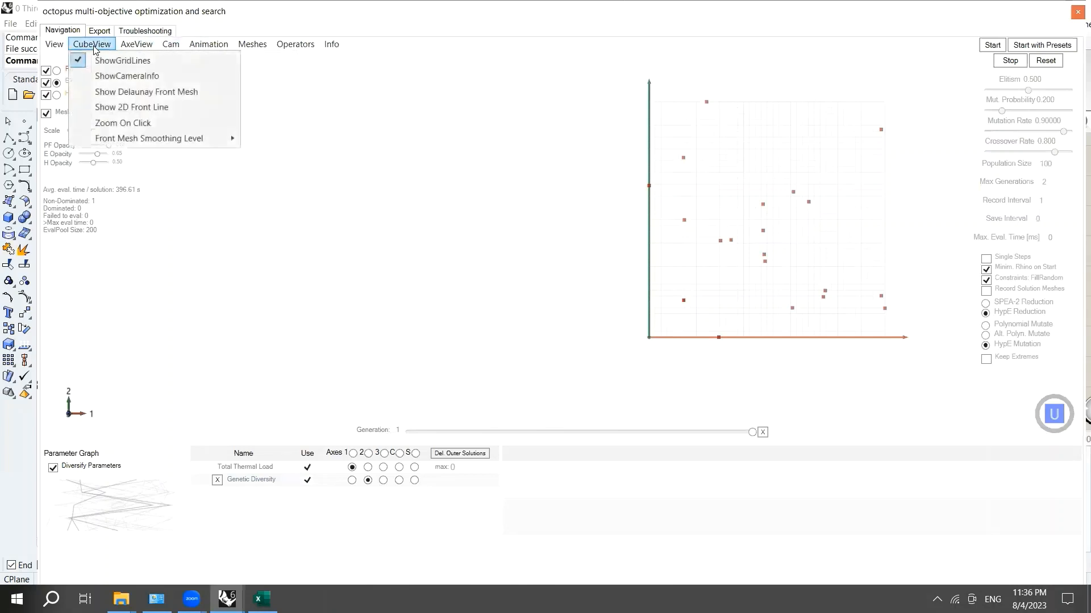
{"action": "left_click", "coordinate": [110, 125]}
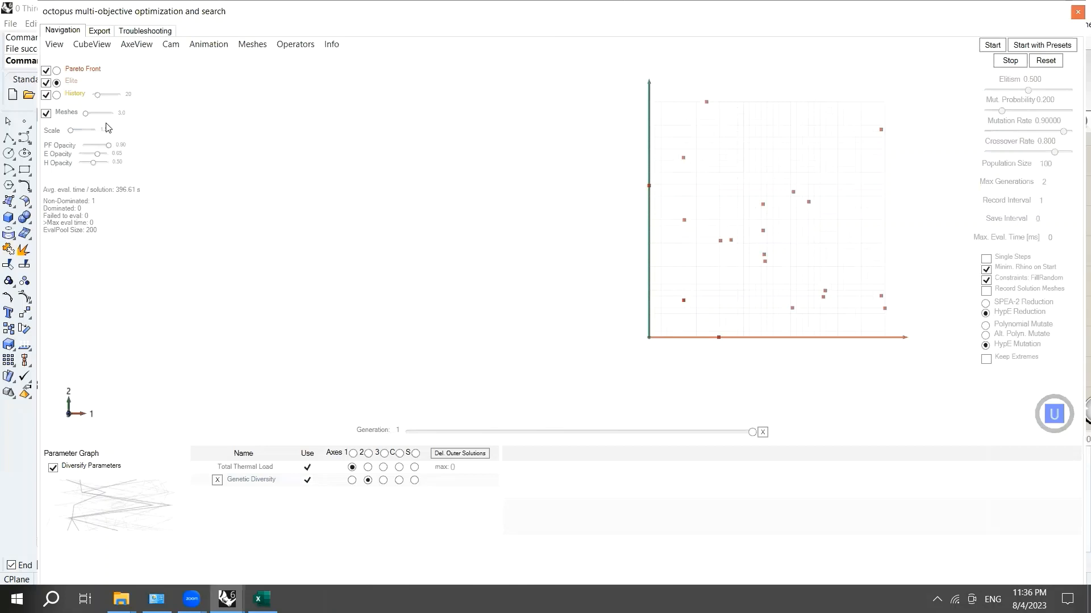
- Inspect individual solutions in the plot and enlarge the chart area above the parameter graph and objectives table
{"action": "left_click", "coordinate": [882, 130]}
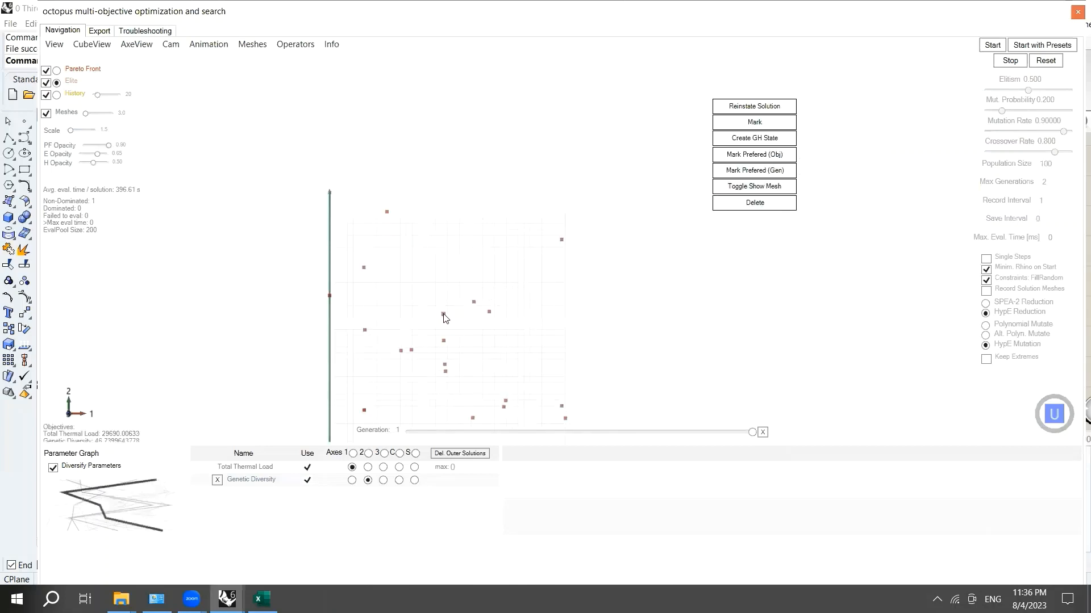
{"action": "left_click", "coordinate": [443, 316]}
{"action": "left_click", "coordinate": [712, 246]}
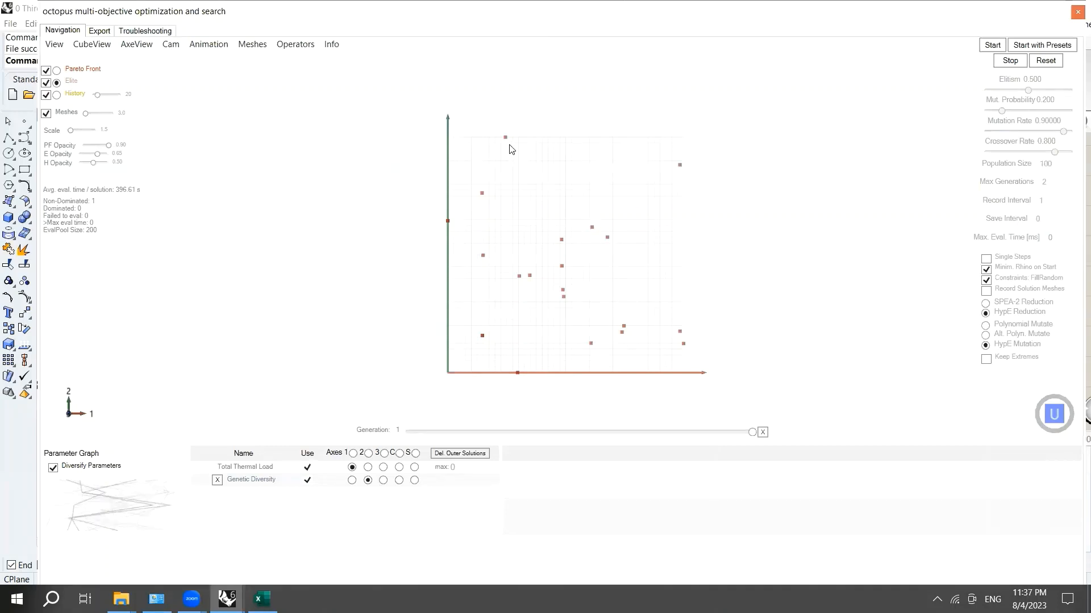
{"action": "mouse_move", "coordinate": [506, 138]}
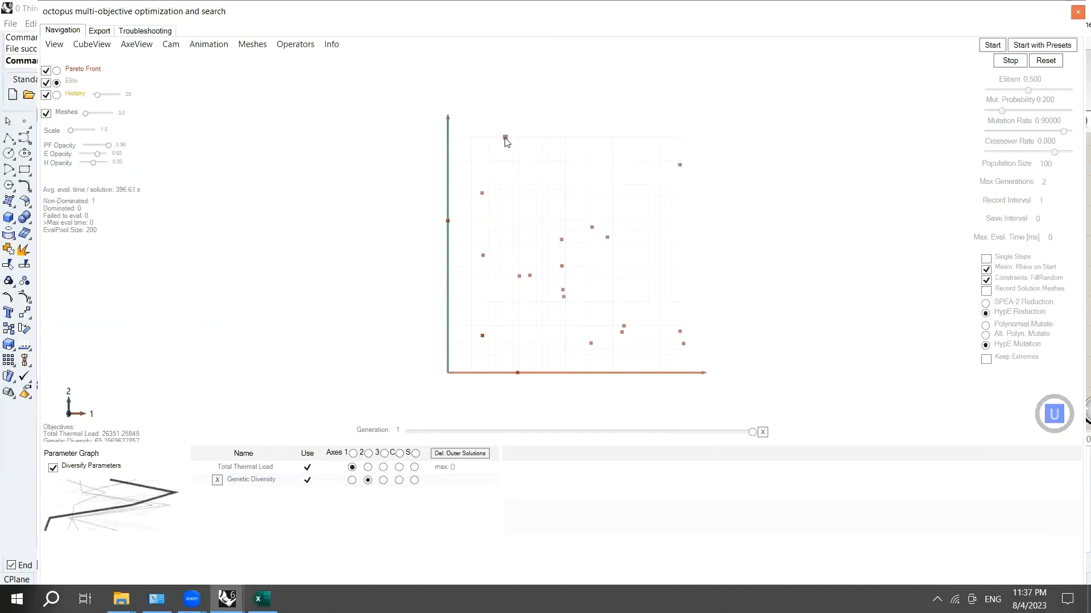
{"action": "left_click_drag", "start_coordinate": [286, 443], "coordinate": [290, 490]}
- Mark the solution highest on the Genetic Diversity axis as preferred by its genes (Gen)
{"action": "mouse_move", "coordinate": [505, 162]}
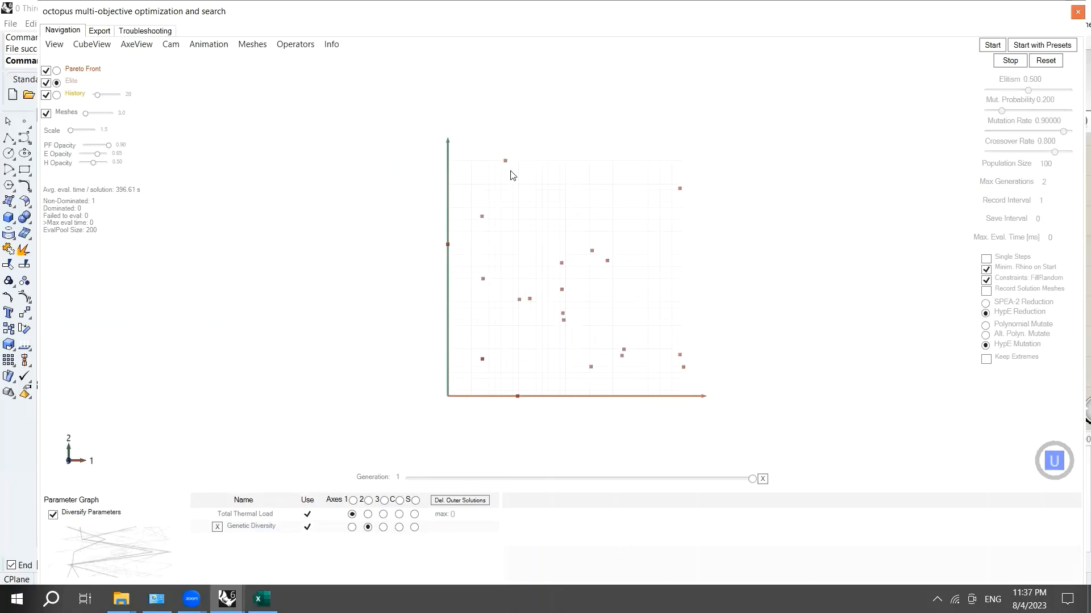
{"action": "double_click", "coordinate": [504, 162]}
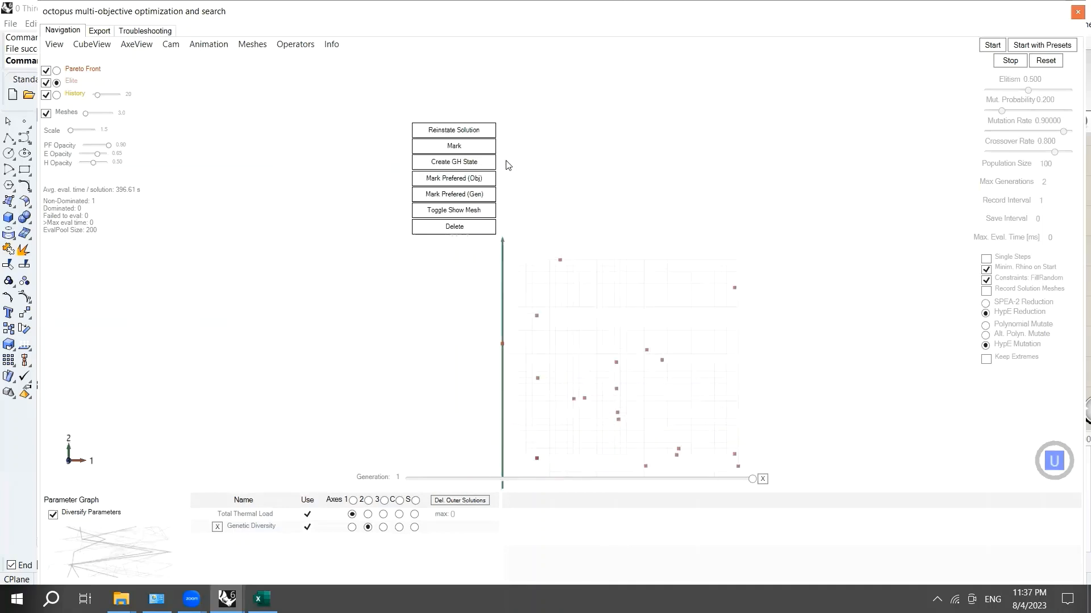
{"action": "scroll", "coordinate": [564, 281], "scroll_direction": "down", "scroll_amount": 4}
{"action": "scroll", "coordinate": [568, 285], "scroll_direction": "up", "scroll_amount": 4}
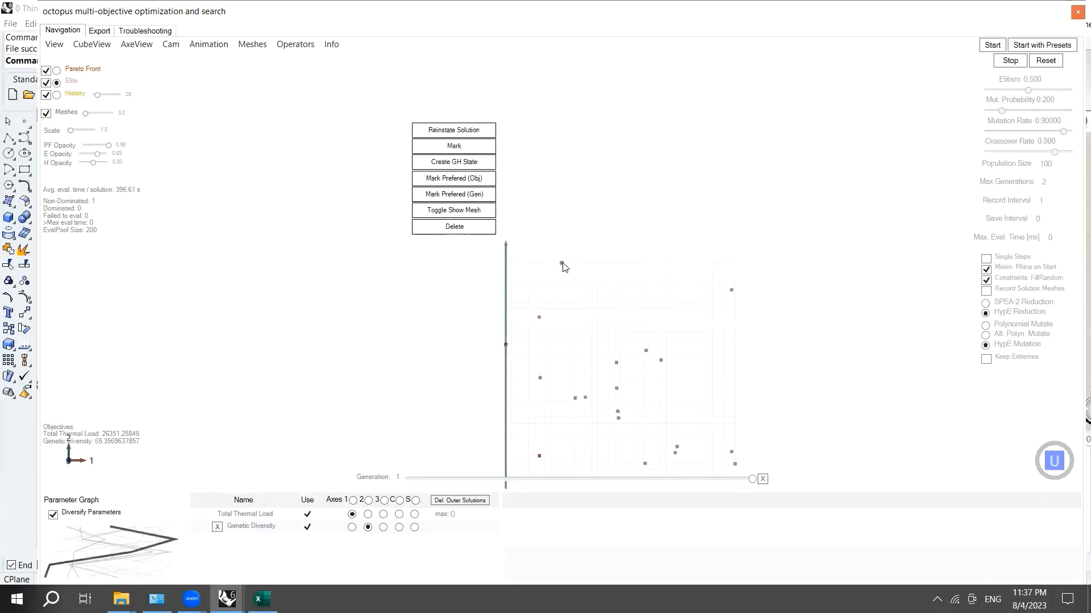
{"action": "left_click", "coordinate": [562, 263]}
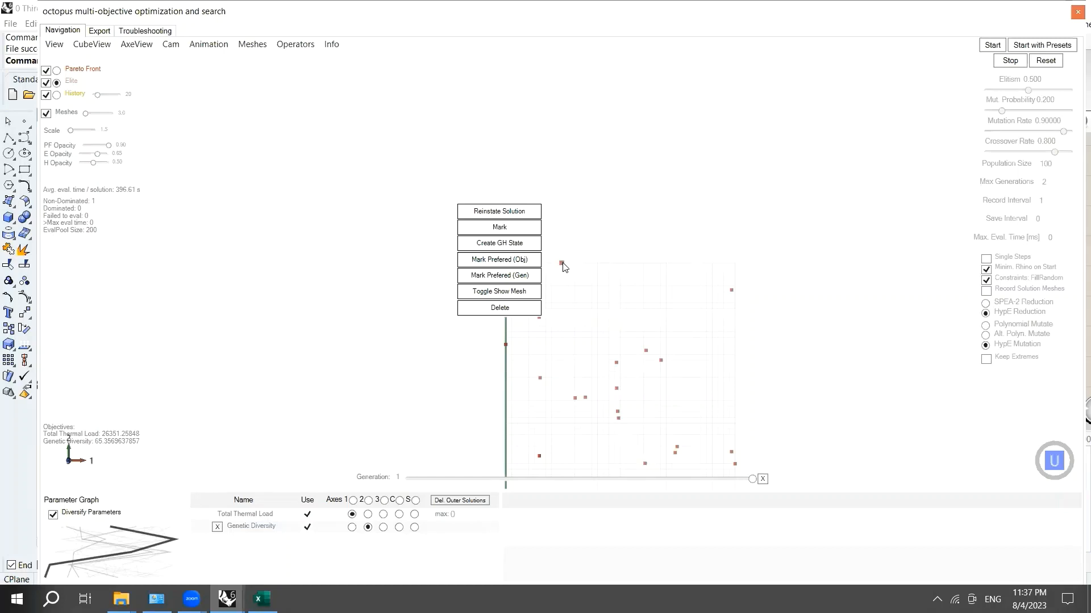
{"action": "left_click", "coordinate": [502, 276]}
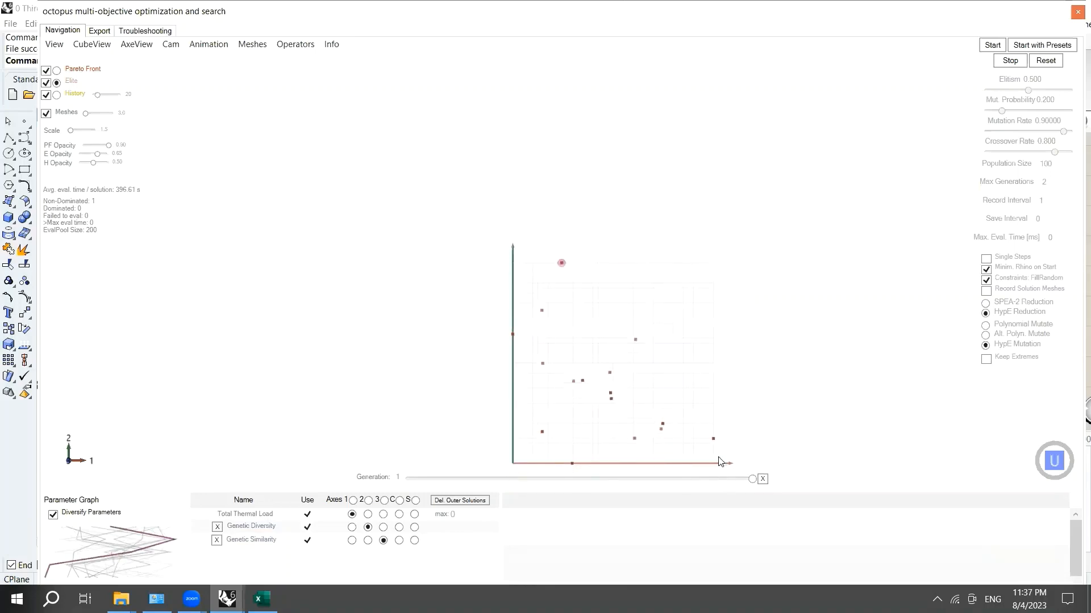
- Mark the solution lying on the Total Thermal Load axis of the plot
{"action": "mouse_move", "coordinate": [573, 467]}
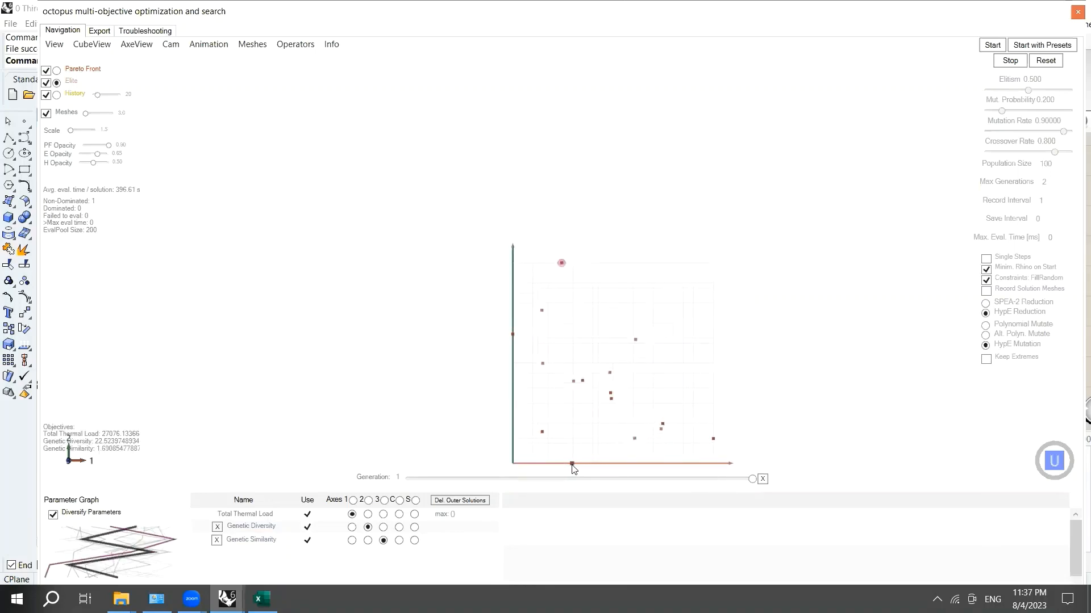
{"action": "right_click", "coordinate": [572, 467]}
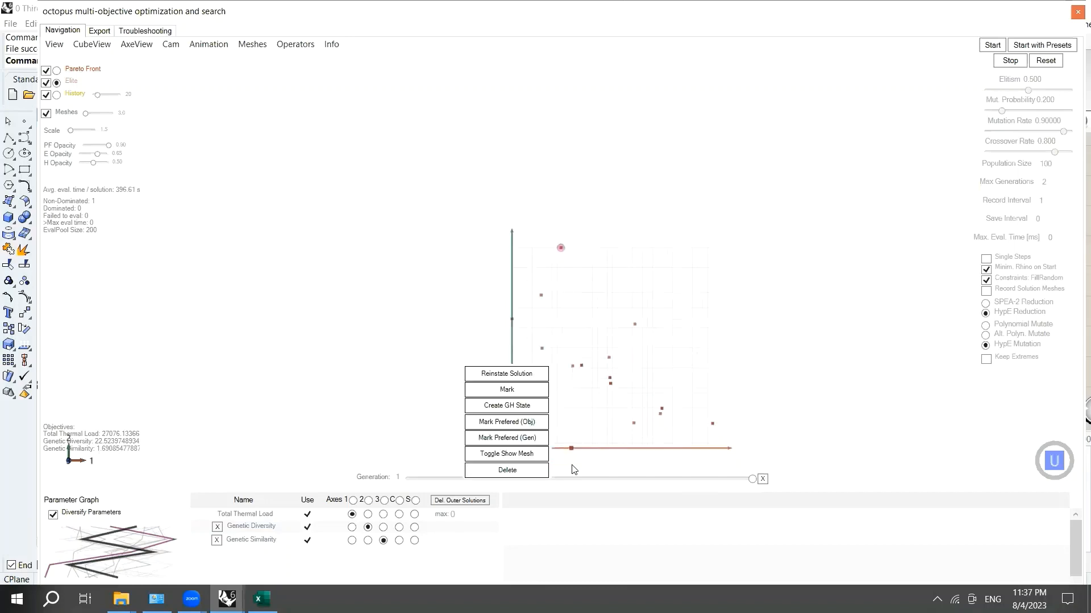
{"action": "left_click", "coordinate": [527, 391]}
{"action": "mouse_move", "coordinate": [561, 263]}
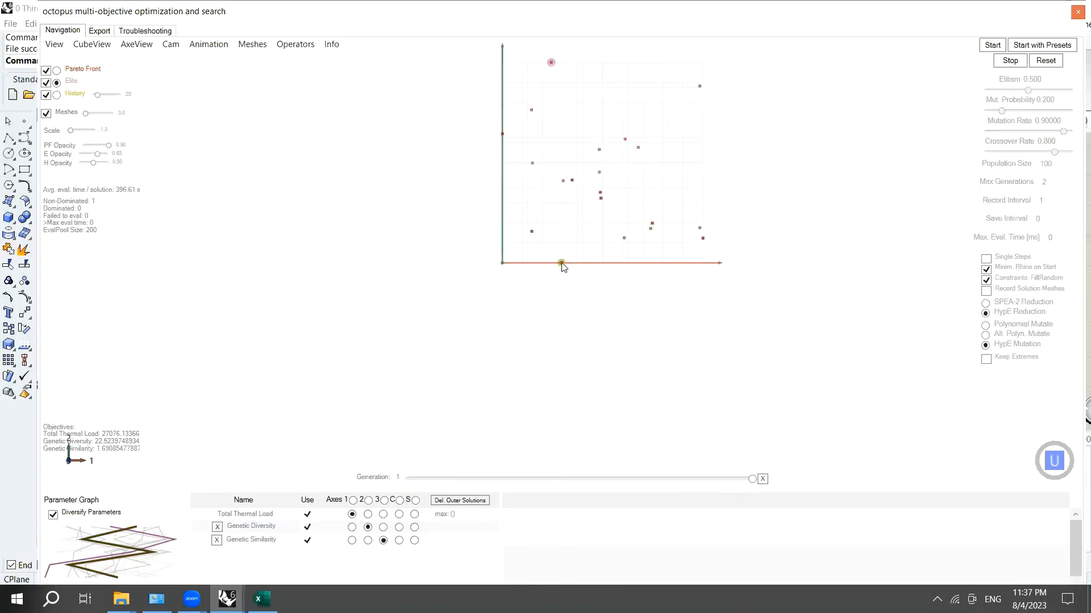
- Reinstate the gene-preferred solution at the high end of the Genetic Diversity axis in the Grasshopper model
{"action": "scroll", "coordinate": [566, 266], "scroll_direction": "down", "scroll_amount": 2}
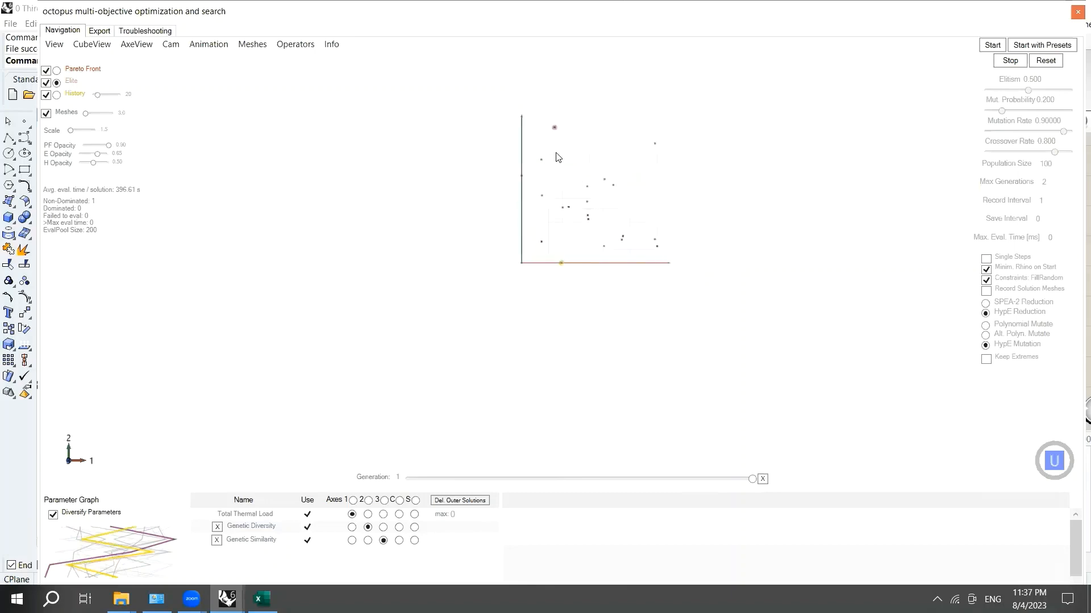
{"action": "scroll", "coordinate": [554, 128], "scroll_direction": "up", "scroll_amount": 1}
{"action": "mouse_move", "coordinate": [554, 101]}
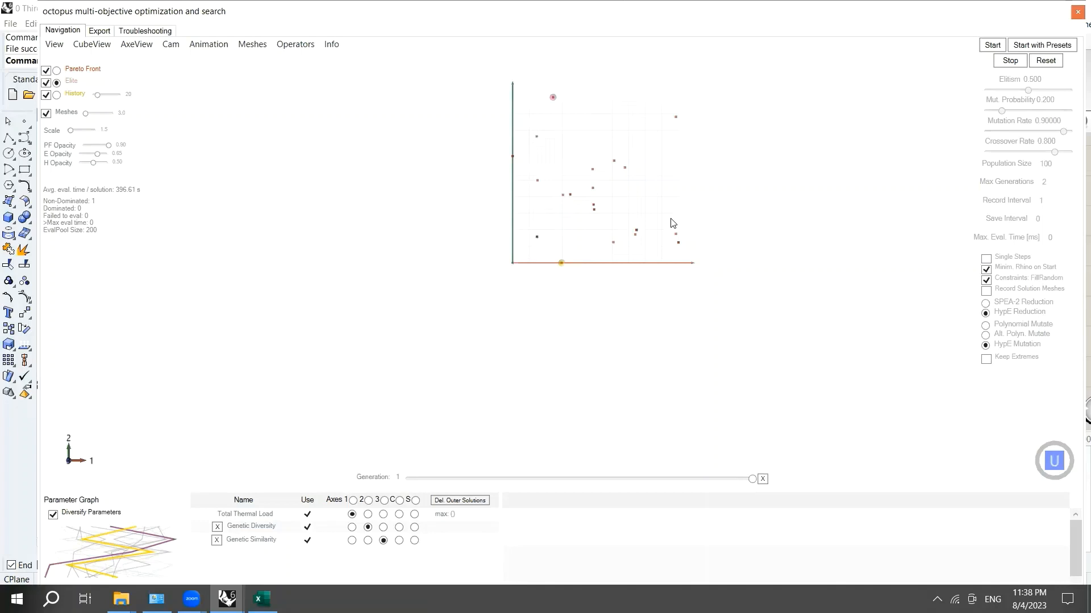
{"action": "right_click", "coordinate": [553, 100]}
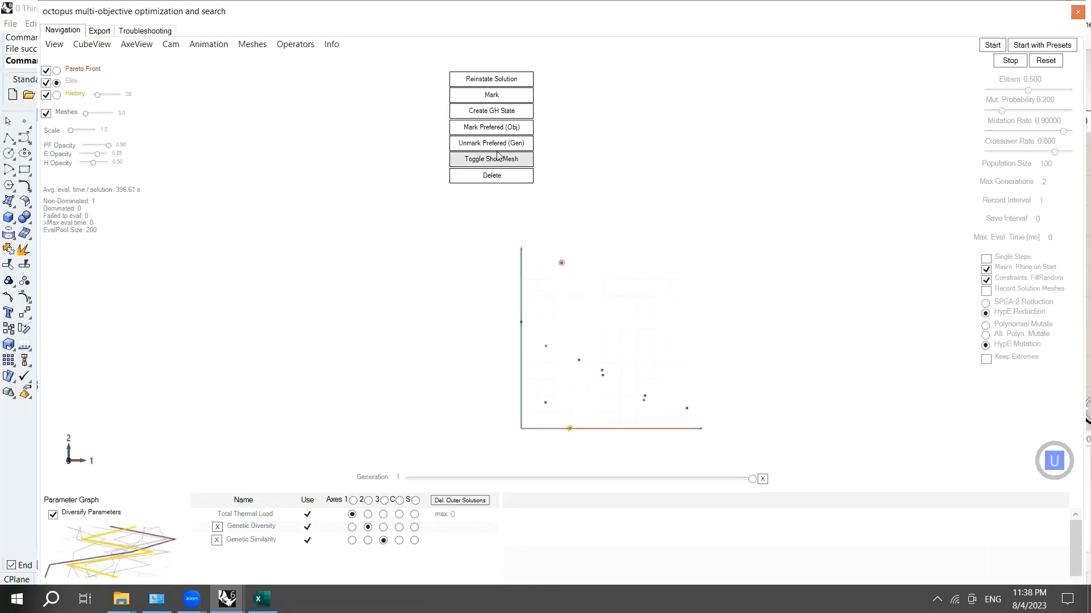
{"action": "left_click", "coordinate": [507, 82]}
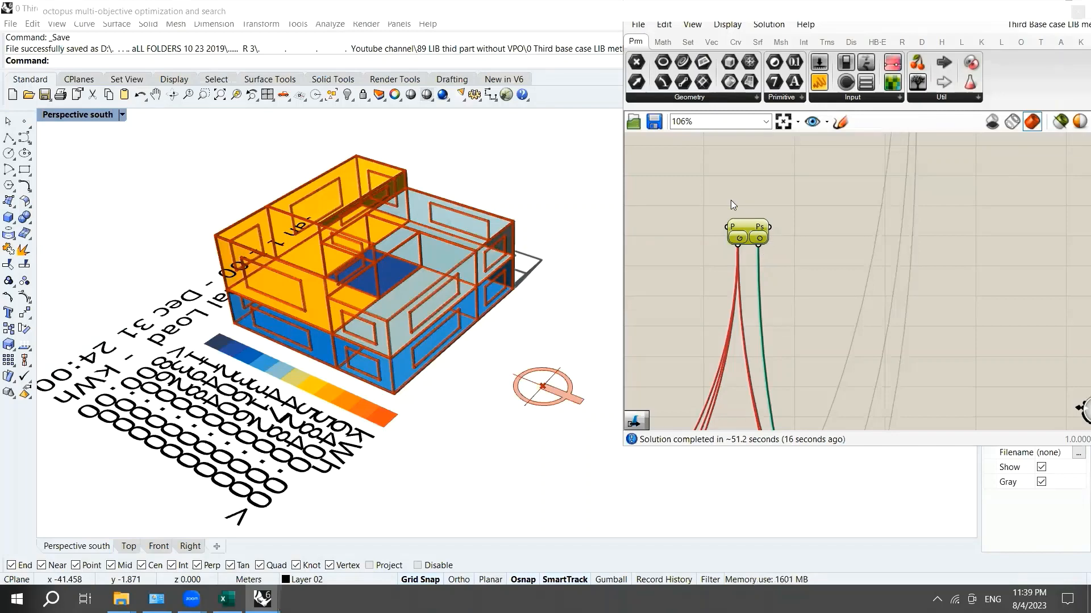
- In Grasshopper, widen the panel showing the summed total thermal load and move it up beside the addition component feeding it
{"action": "scroll", "coordinate": [732, 205], "scroll_direction": "down", "scroll_amount": 10}
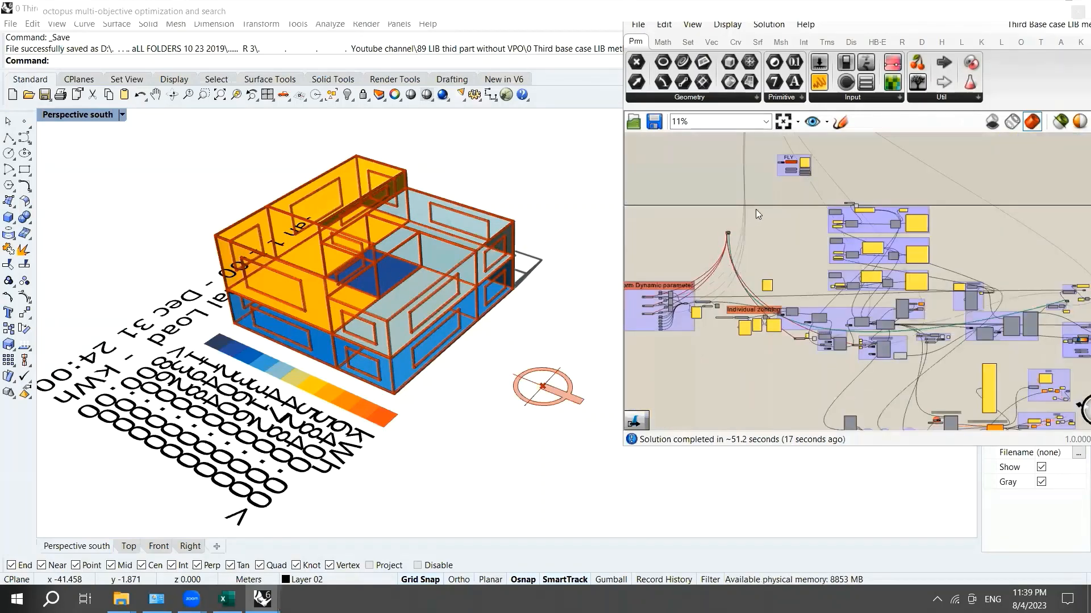
{"action": "scroll", "coordinate": [778, 181], "scroll_direction": "down", "scroll_amount": 3}
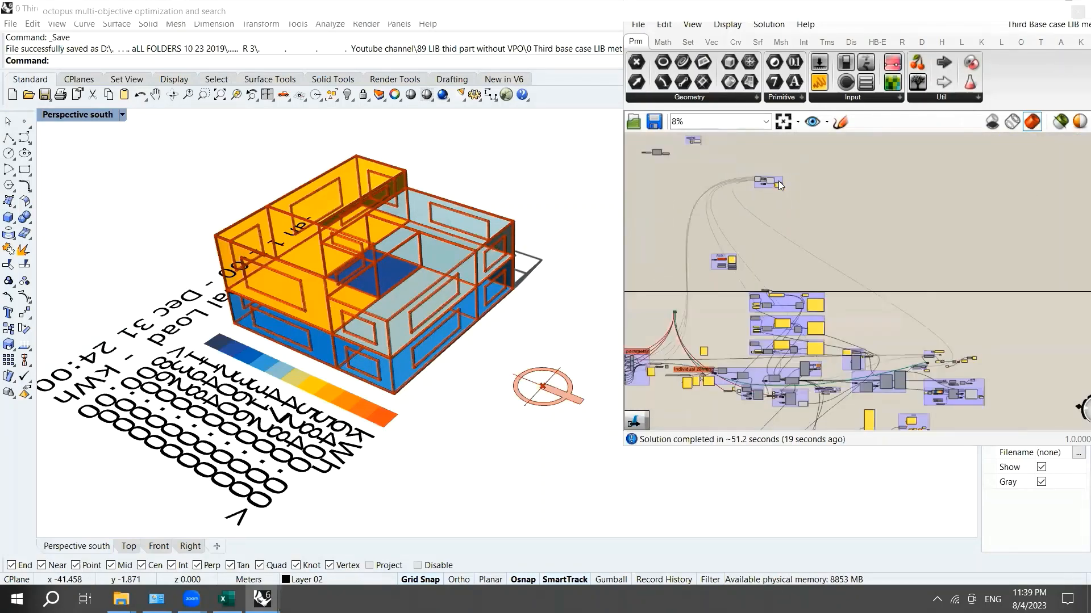
{"action": "scroll", "coordinate": [861, 335], "scroll_direction": "up", "scroll_amount": 3}
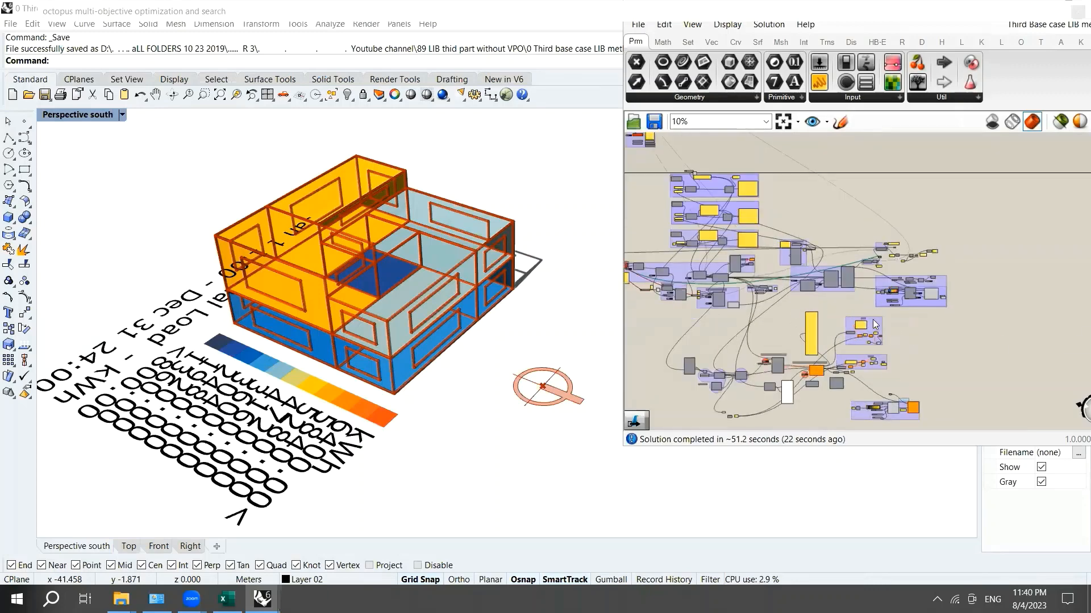
{"action": "scroll", "coordinate": [879, 304], "scroll_direction": "up", "scroll_amount": 8}
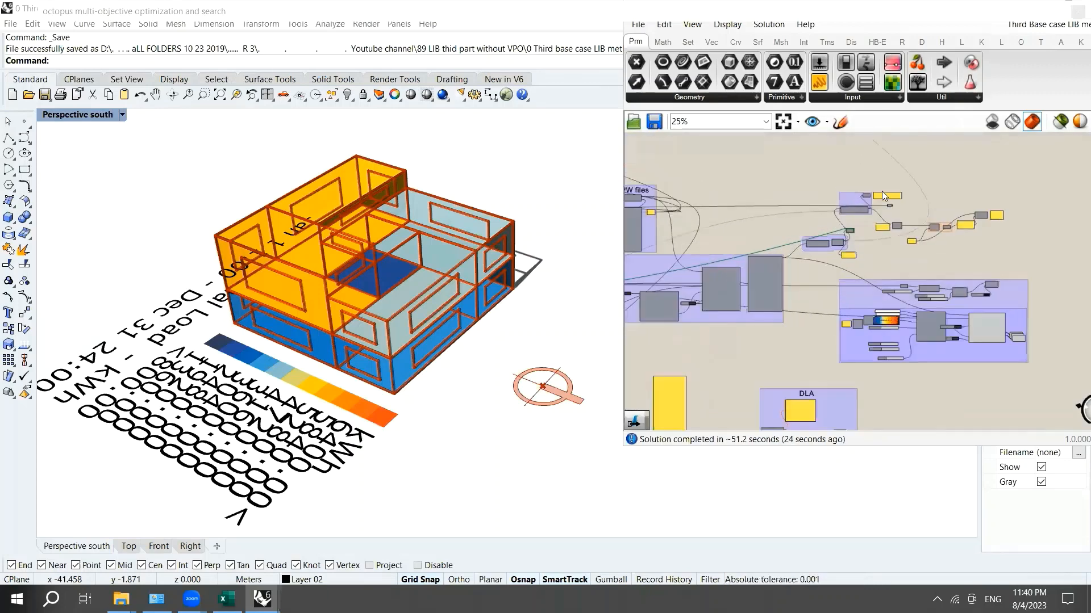
{"action": "scroll", "coordinate": [925, 211], "scroll_direction": "up", "scroll_amount": 3}
{"action": "scroll", "coordinate": [859, 164], "scroll_direction": "down", "scroll_amount": 3}
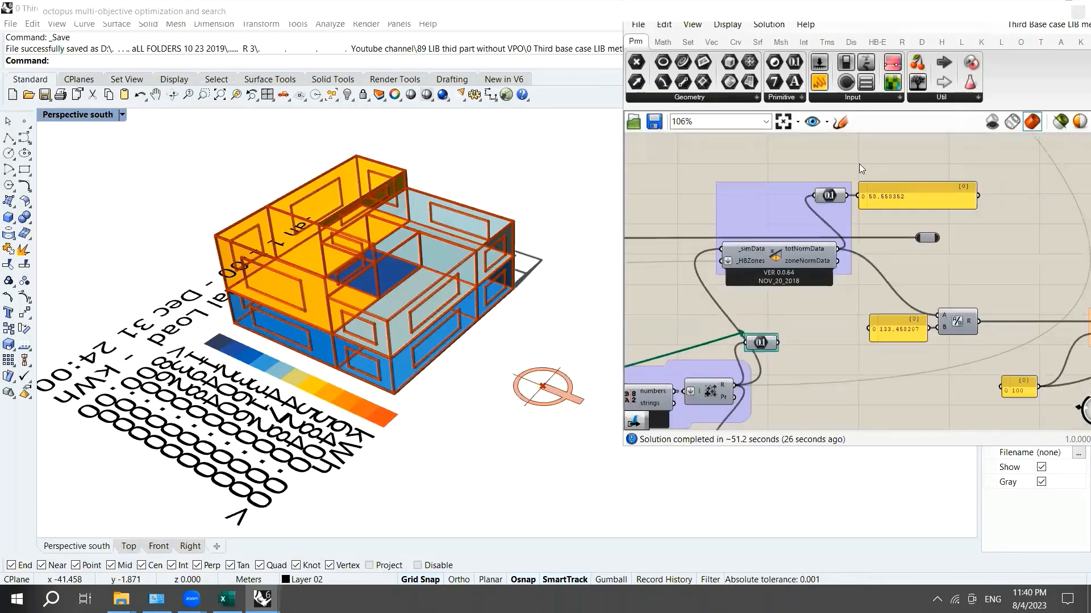
{"action": "scroll", "coordinate": [767, 386], "scroll_direction": "up", "scroll_amount": 5}
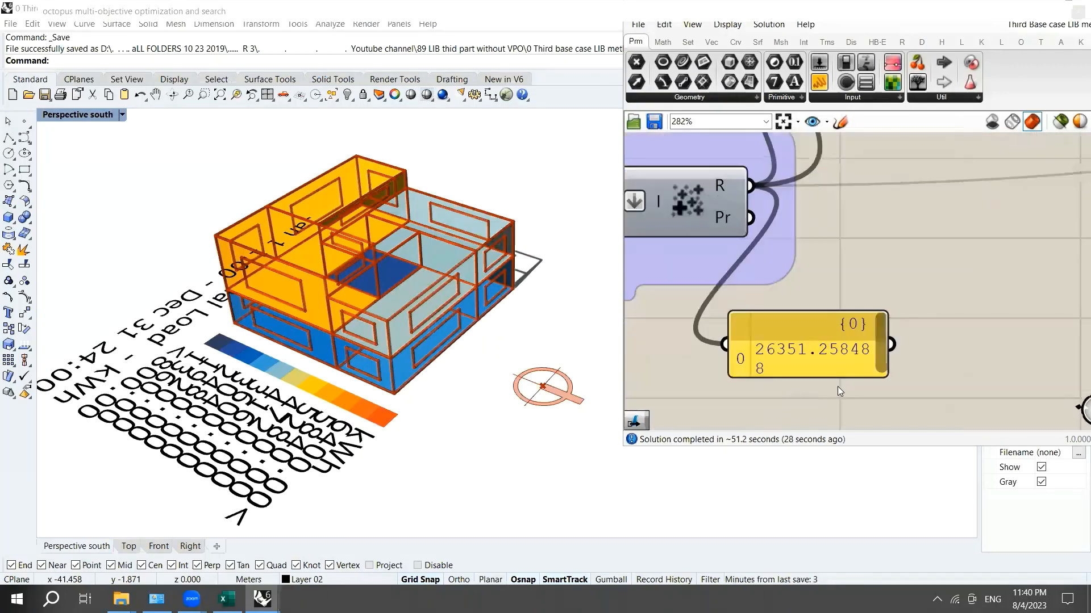
{"action": "left_click_drag", "start_coordinate": [884, 375], "coordinate": [987, 392]}
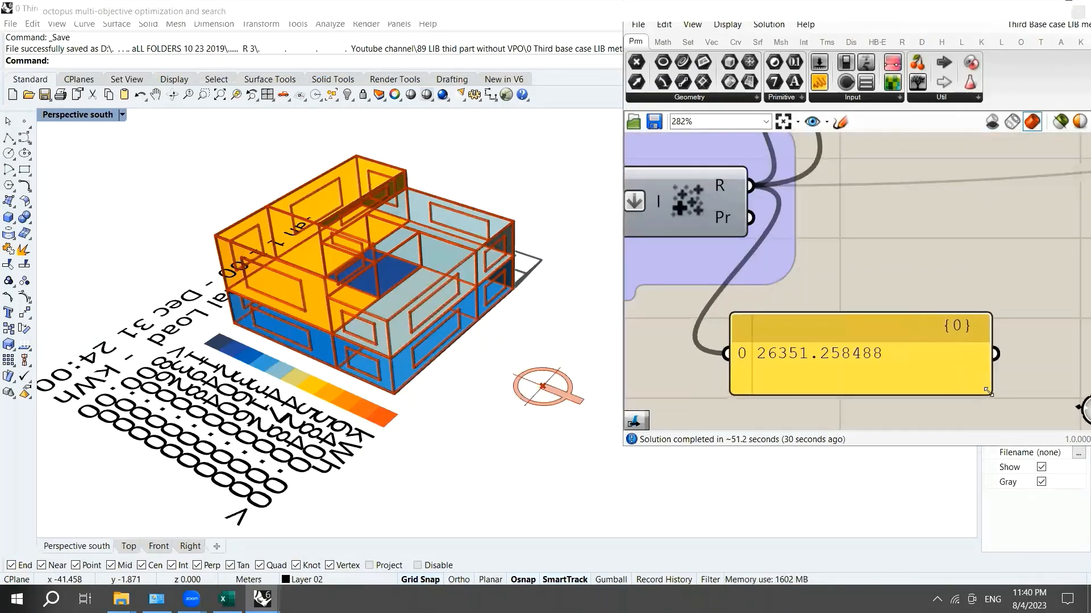
{"action": "left_click_drag", "start_coordinate": [825, 320], "coordinate": [892, 242]}
- Examine the totalThermalLoad output of the component that reads the energy simulation results
{"action": "scroll", "coordinate": [821, 185], "scroll_direction": "down", "scroll_amount": 7}
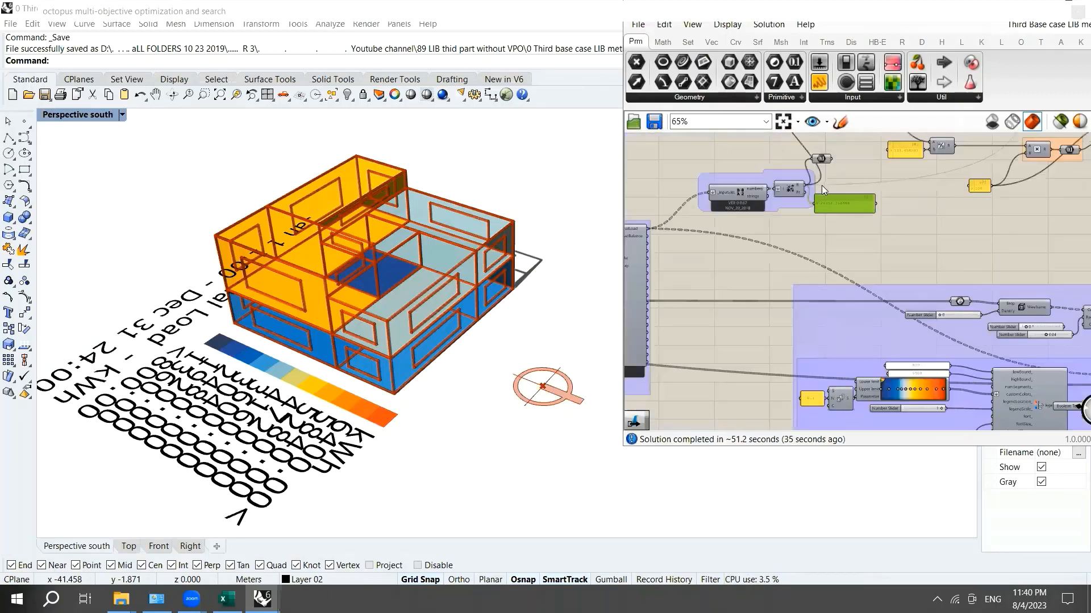
{"action": "scroll", "coordinate": [635, 236], "scroll_direction": "up", "scroll_amount": 3}
{"action": "scroll", "coordinate": [690, 237], "scroll_direction": "up", "scroll_amount": 6}
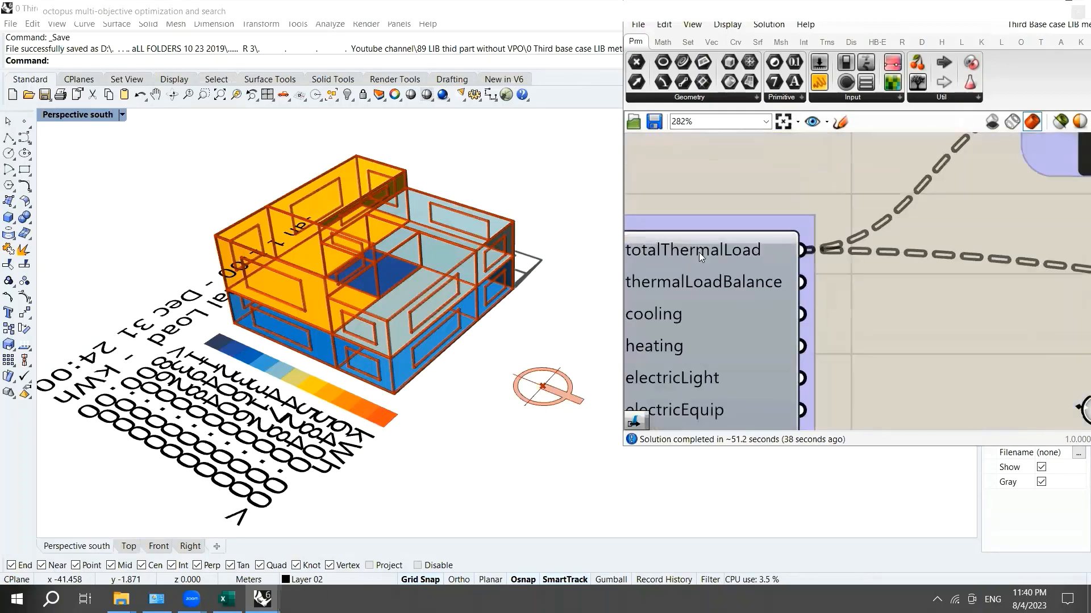
{"action": "scroll", "coordinate": [698, 252], "scroll_direction": "down", "scroll_amount": 2}
{"action": "scroll", "coordinate": [765, 236], "scroll_direction": "up", "scroll_amount": 2}
{"action": "mouse_move", "coordinate": [764, 230]}
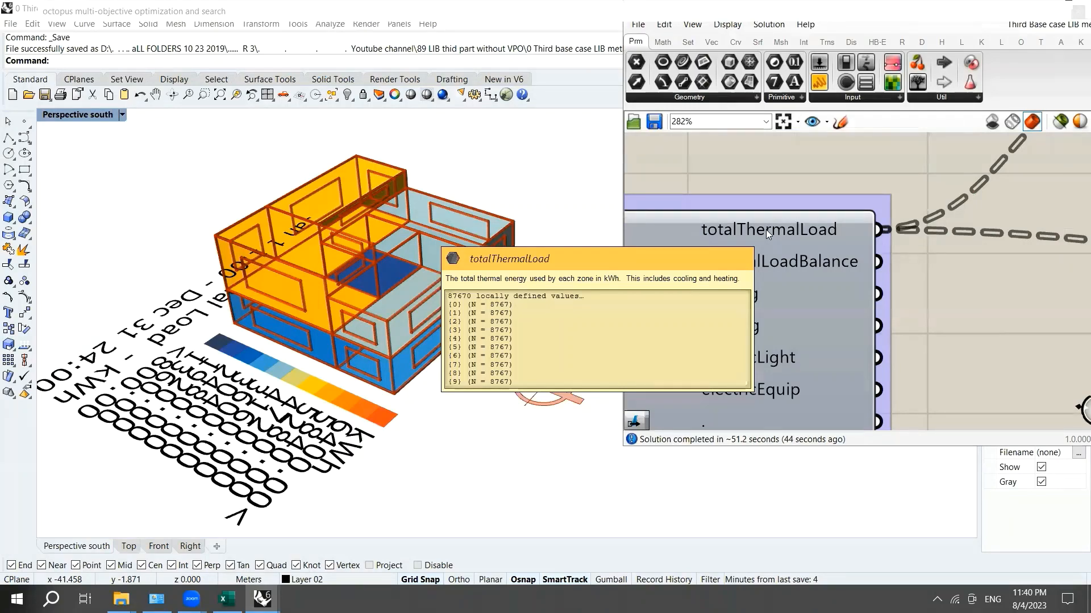
{"action": "scroll", "coordinate": [765, 229], "scroll_direction": "down", "scroll_amount": 6}
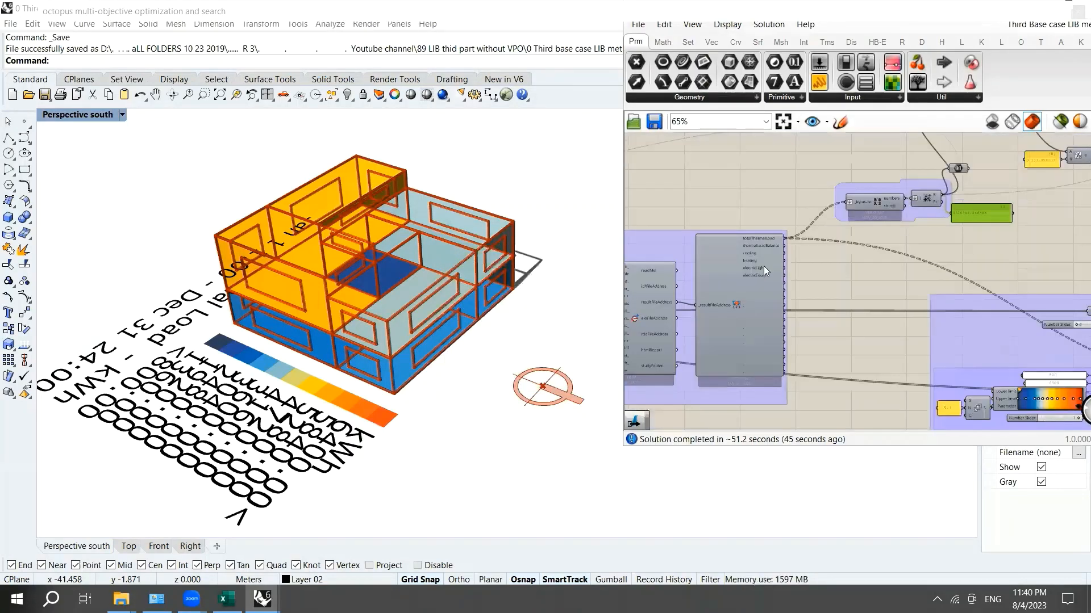
- Examine the totNormData output, the total thermal load normalized by the floor area of the zones
{"action": "scroll", "coordinate": [765, 265], "scroll_direction": "down", "scroll_amount": 3}
{"action": "scroll", "coordinate": [809, 258], "scroll_direction": "up", "scroll_amount": 3}
{"action": "scroll", "coordinate": [814, 263], "scroll_direction": "down", "scroll_amount": 2}
{"action": "scroll", "coordinate": [887, 165], "scroll_direction": "up", "scroll_amount": 5}
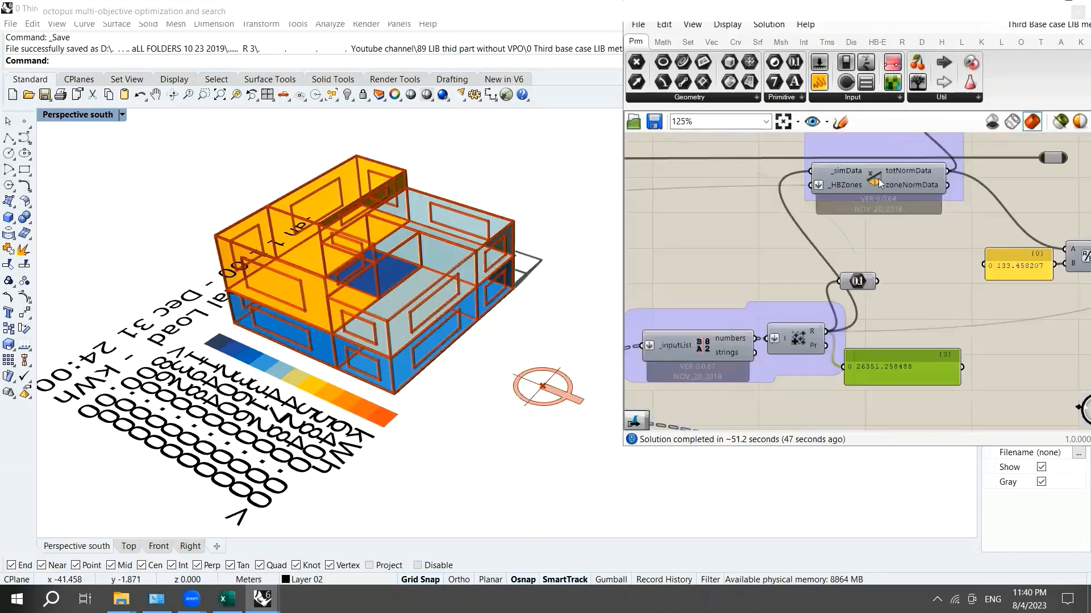
{"action": "mouse_move", "coordinate": [921, 170]}
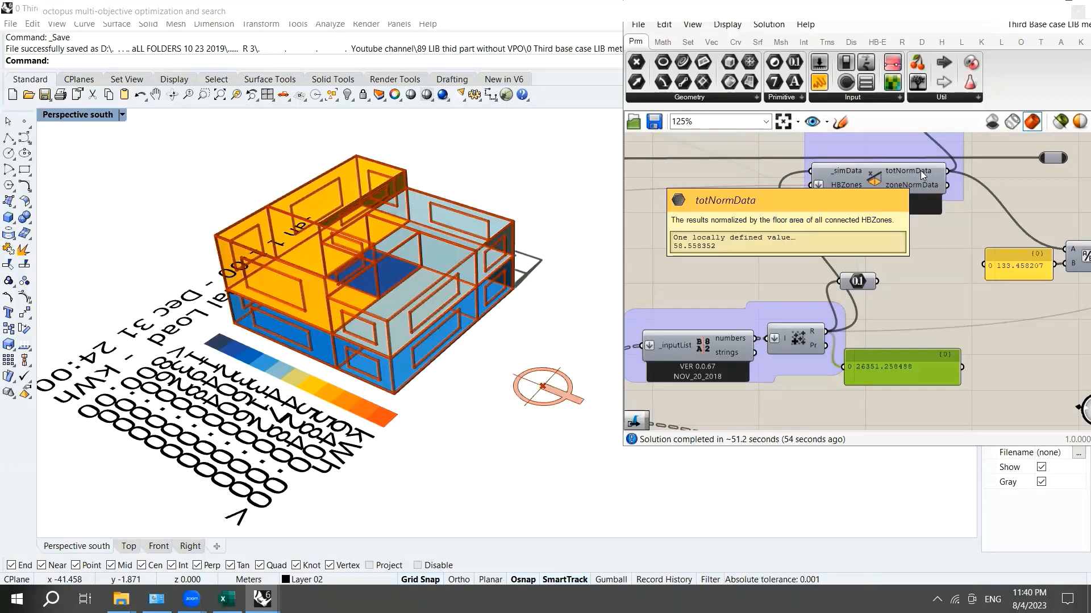
{"action": "scroll", "coordinate": [921, 170], "scroll_direction": "down", "scroll_amount": 4}
{"action": "scroll", "coordinate": [750, 329], "scroll_direction": "up", "scroll_amount": 4}
{"action": "scroll", "coordinate": [745, 261], "scroll_direction": "down", "scroll_amount": 4}
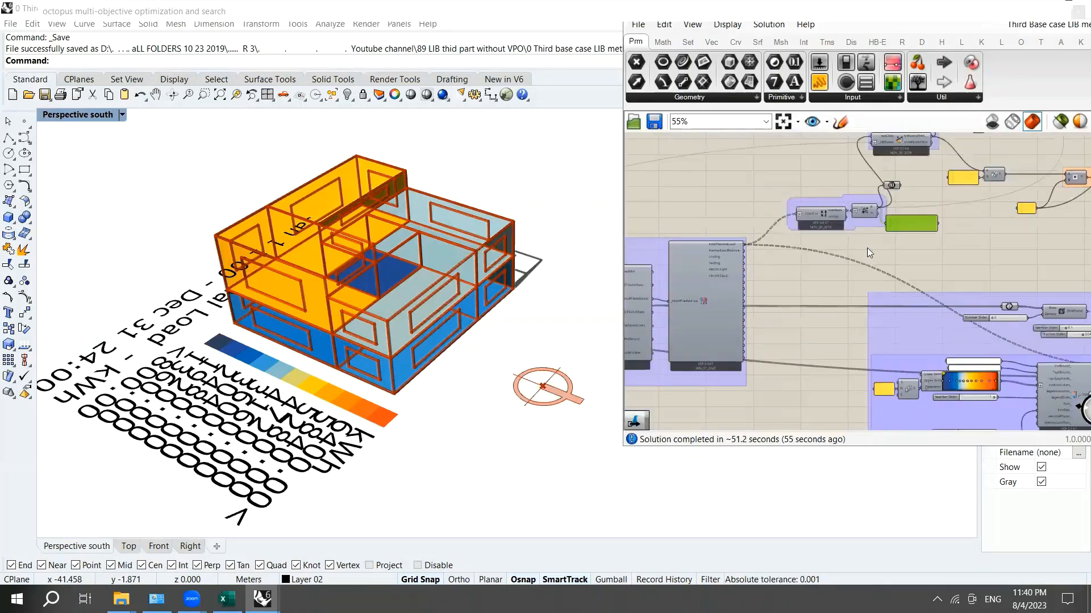
- Examine the glazing ratio list and the slider that picks the value fed into the Windows group
{"action": "scroll", "coordinate": [838, 263], "scroll_direction": "down", "scroll_amount": 3}
{"action": "scroll", "coordinate": [782, 261], "scroll_direction": "down", "scroll_amount": 3}
{"action": "scroll", "coordinate": [793, 282], "scroll_direction": "up", "scroll_amount": 2}
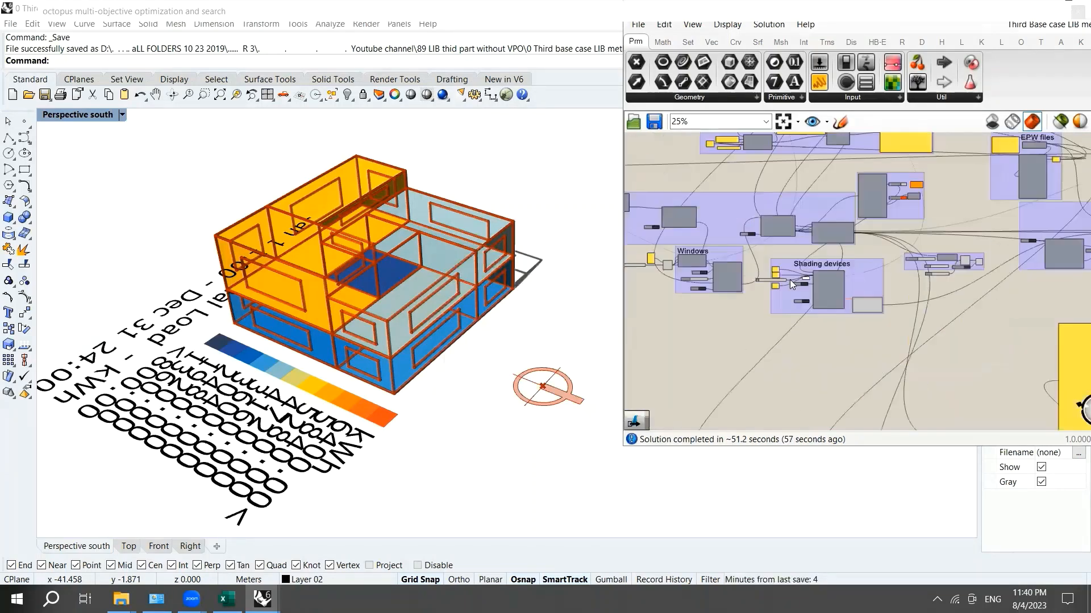
{"action": "scroll", "coordinate": [821, 349], "scroll_direction": "down", "scroll_amount": 3}
{"action": "scroll", "coordinate": [795, 318], "scroll_direction": "up", "scroll_amount": 3}
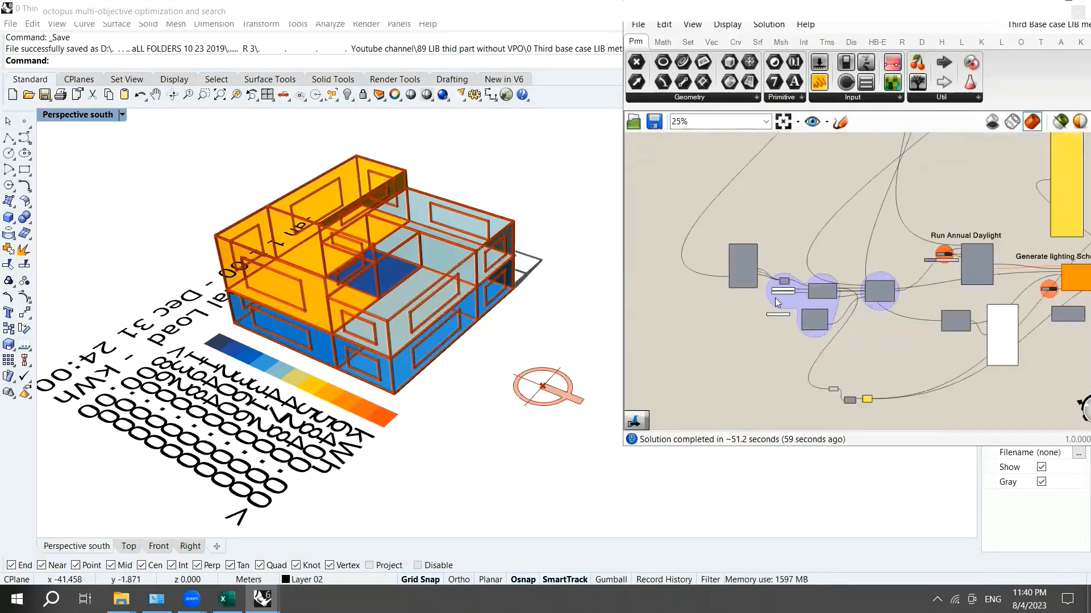
{"action": "scroll", "coordinate": [746, 212], "scroll_direction": "down", "scroll_amount": 3}
{"action": "scroll", "coordinate": [747, 213], "scroll_direction": "up", "scroll_amount": 5}
{"action": "scroll", "coordinate": [846, 202], "scroll_direction": "up", "scroll_amount": 1}
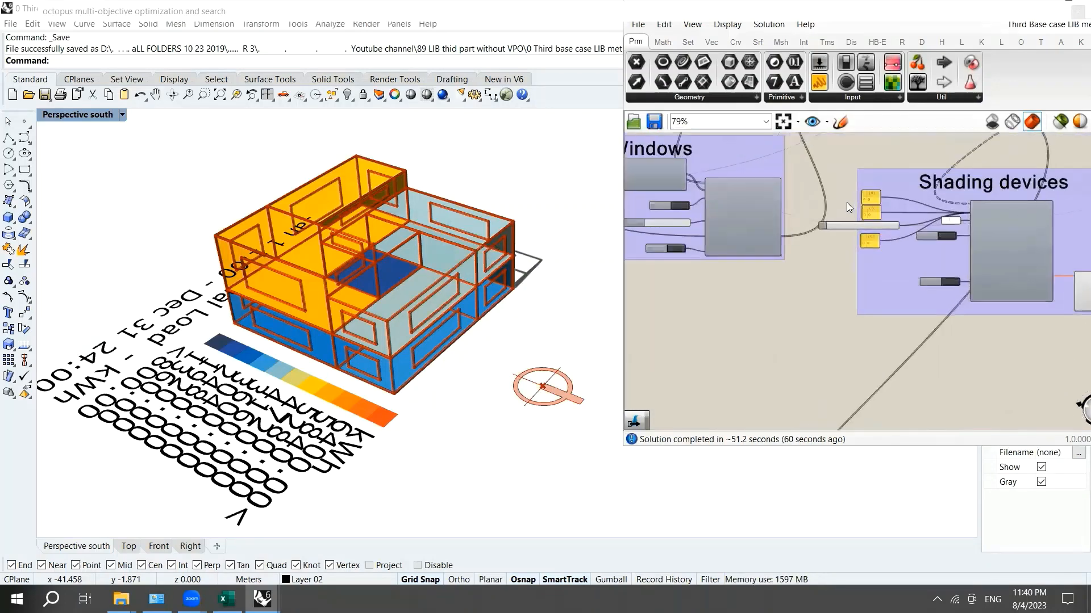
{"action": "scroll", "coordinate": [943, 236], "scroll_direction": "down", "scroll_amount": 1}
{"action": "scroll", "coordinate": [673, 198], "scroll_direction": "up", "scroll_amount": 3}
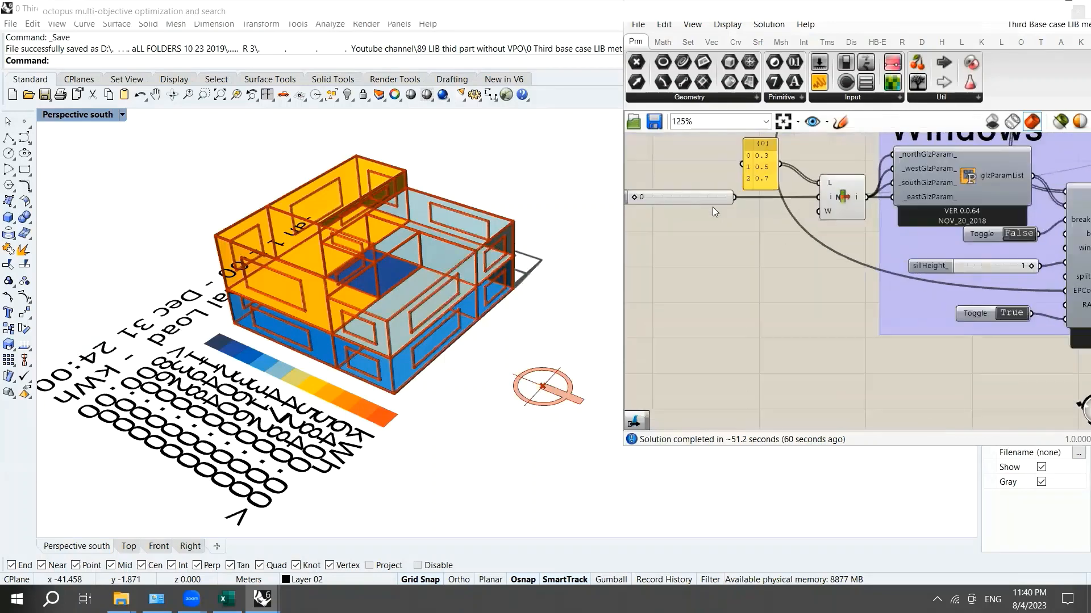
{"action": "scroll", "coordinate": [675, 200], "scroll_direction": "up", "scroll_amount": 2}
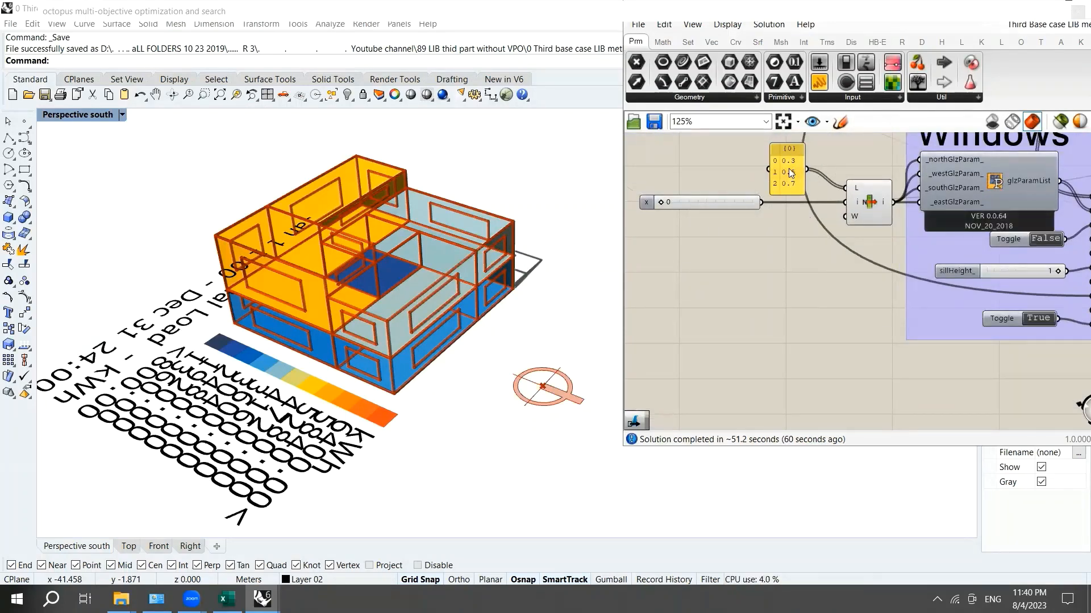
- Examine the F1, F2 and F3 sliders in the Dynamic parameter group
{"action": "scroll", "coordinate": [830, 218], "scroll_direction": "down", "scroll_amount": 9}
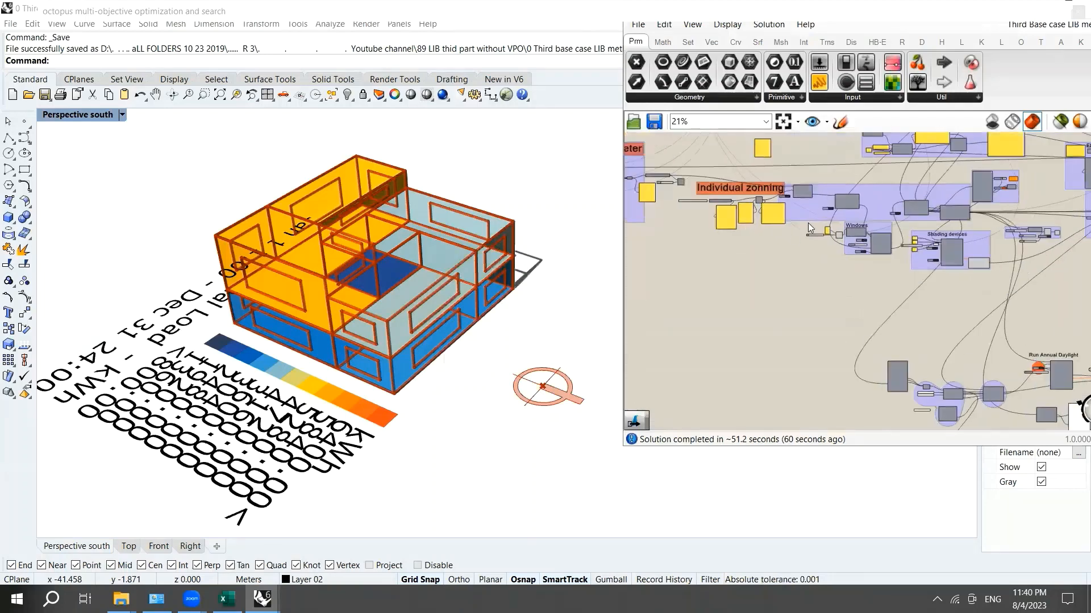
{"action": "scroll", "coordinate": [852, 246], "scroll_direction": "down", "scroll_amount": 3}
{"action": "scroll", "coordinate": [755, 215], "scroll_direction": "up", "scroll_amount": 6}
{"action": "scroll", "coordinate": [779, 232], "scroll_direction": "down", "scroll_amount": 2}
{"action": "scroll", "coordinate": [679, 221], "scroll_direction": "up", "scroll_amount": 3}
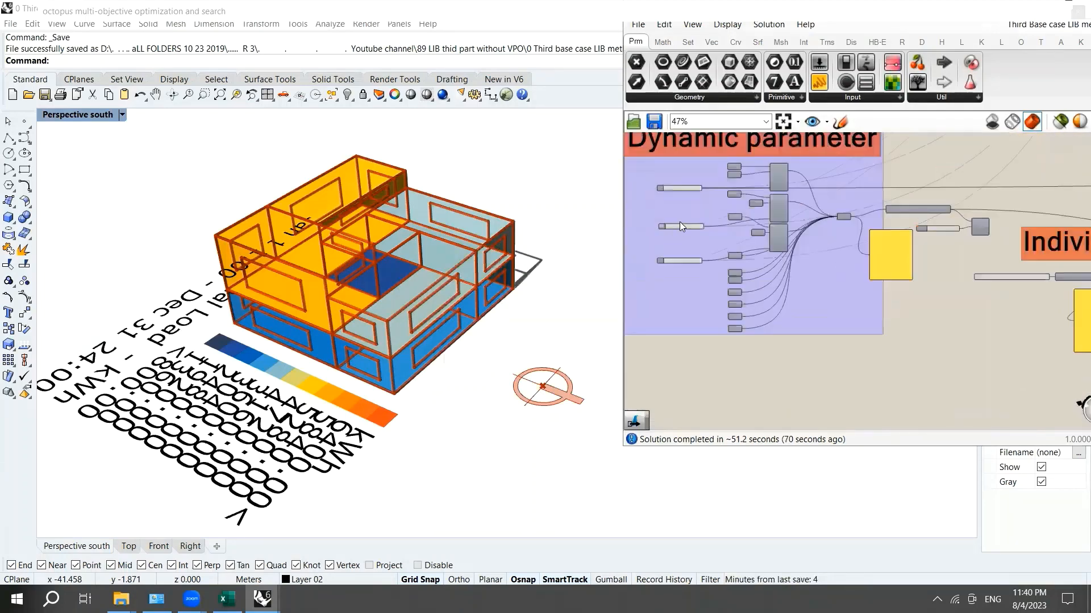
{"action": "scroll", "coordinate": [679, 221], "scroll_direction": "up", "scroll_amount": 2}
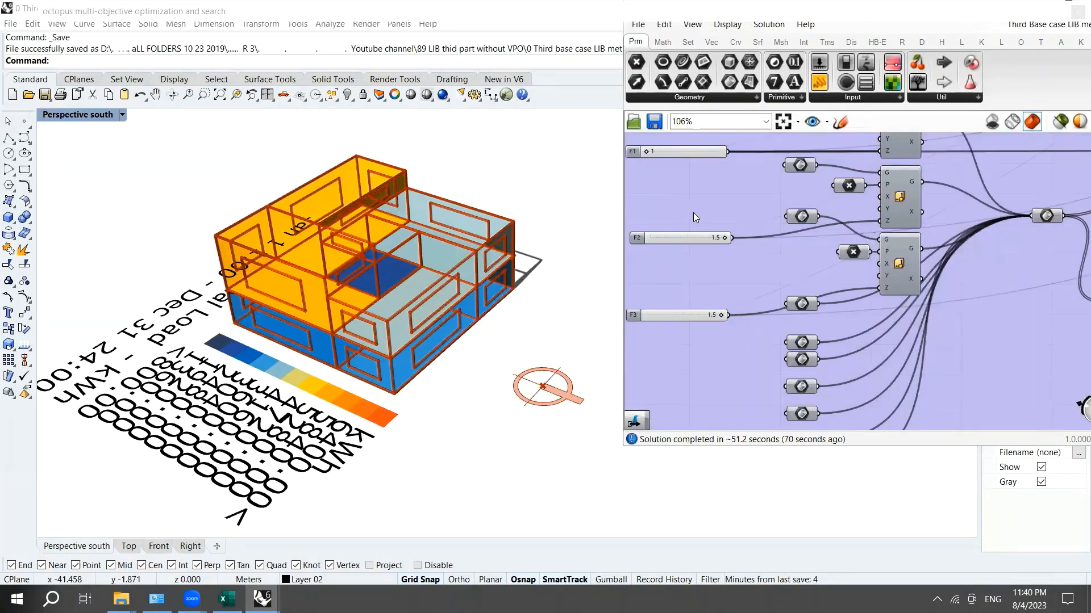
- Set the fontSize_ slider of the Ladybug Legend Parameters component to 0.7
{"action": "scroll", "coordinate": [693, 212], "scroll_direction": "down", "scroll_amount": 10}
{"action": "scroll", "coordinate": [759, 228], "scroll_direction": "up", "scroll_amount": 10}
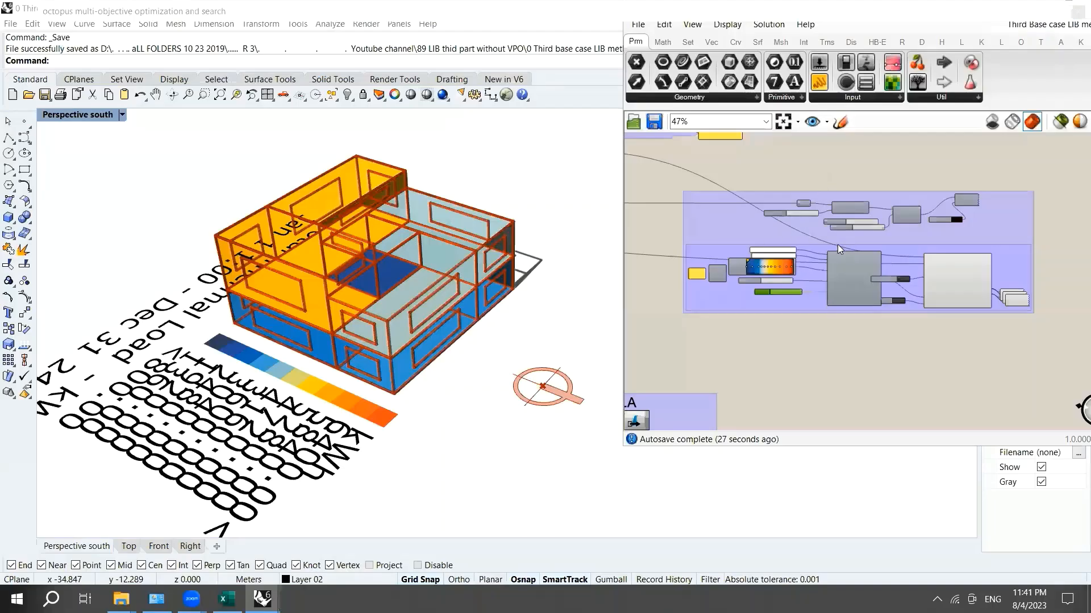
{"action": "scroll", "coordinate": [798, 267], "scroll_direction": "up", "scroll_amount": 5}
{"action": "scroll", "coordinate": [980, 276], "scroll_direction": "up", "scroll_amount": 2}
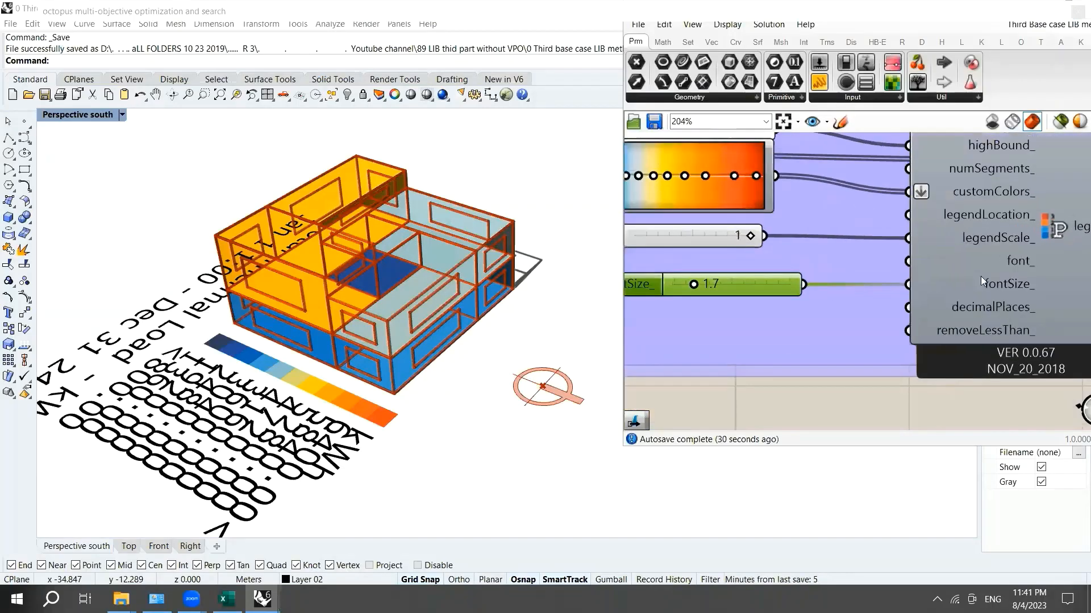
{"action": "scroll", "coordinate": [980, 276], "scroll_direction": "down", "scroll_amount": 2}
{"action": "mouse_move", "coordinate": [1027, 253]}
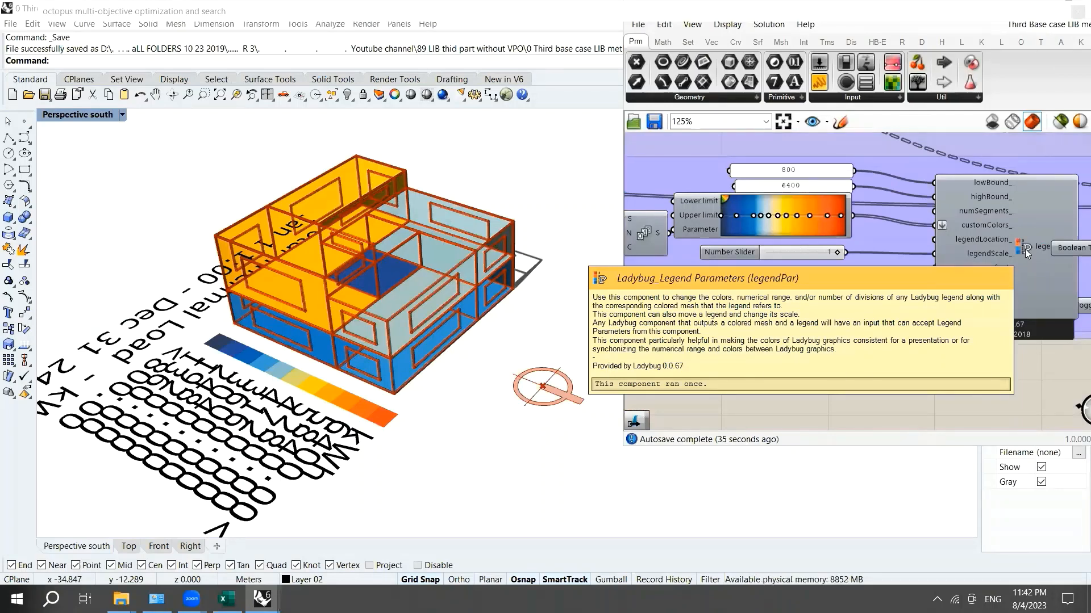
{"action": "scroll", "coordinate": [806, 275], "scroll_direction": "up", "scroll_amount": 2}
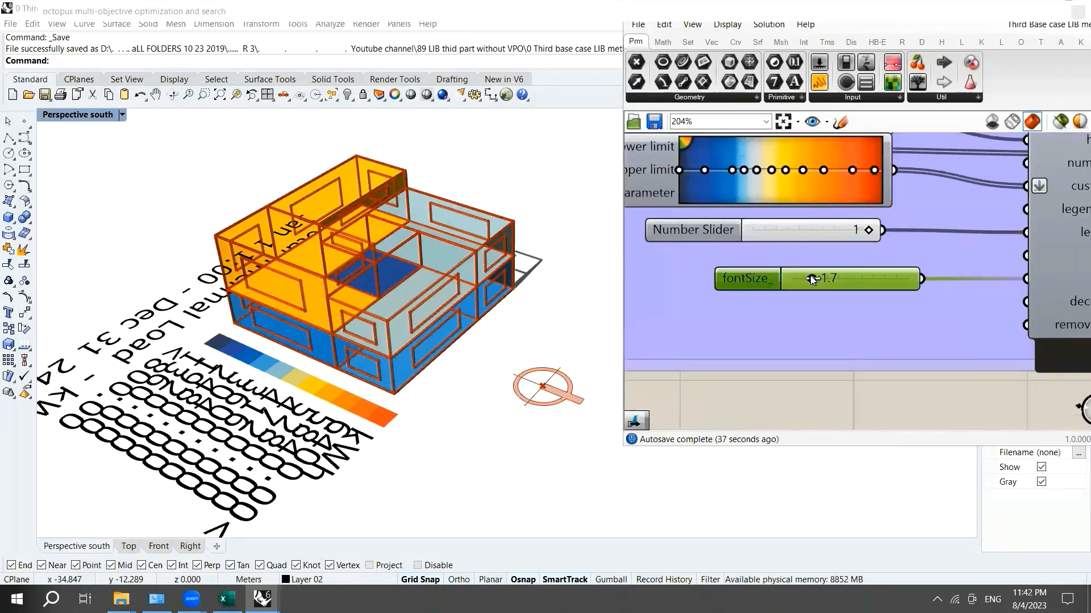
{"action": "left_click_drag", "start_coordinate": [799, 277], "coordinate": [799, 278]}
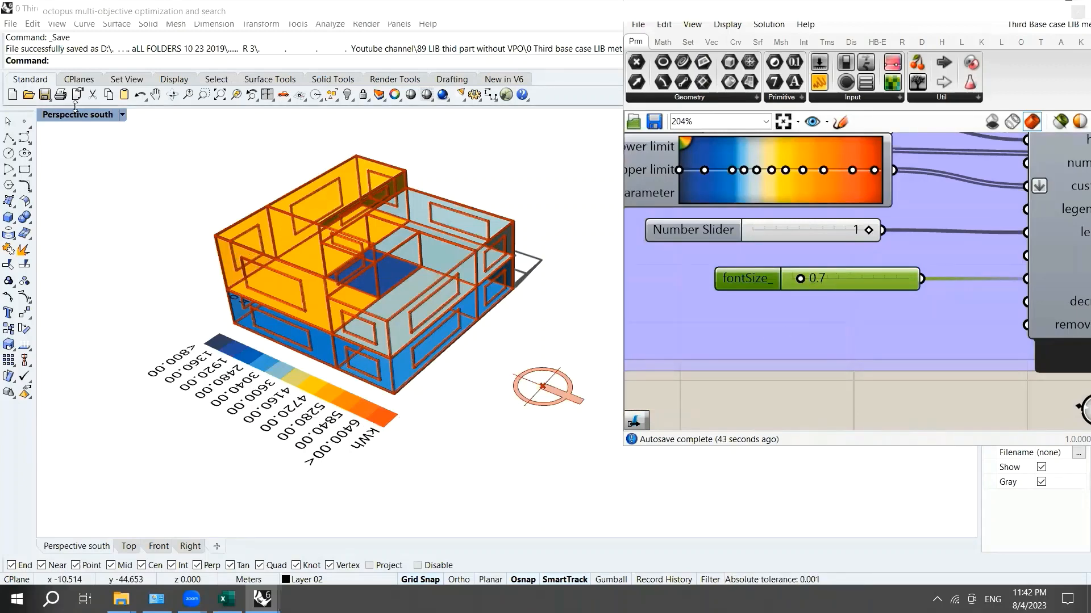
- Rotate the Rhino perspective view so the legend and title text read upright, and try to move the north sign away from the building
{"action": "left_click", "coordinate": [172, 94]}
{"action": "left_click_drag", "start_coordinate": [293, 330], "coordinate": [384, 400]}
{"action": "scroll", "coordinate": [384, 399], "scroll_direction": "up", "scroll_amount": 6}
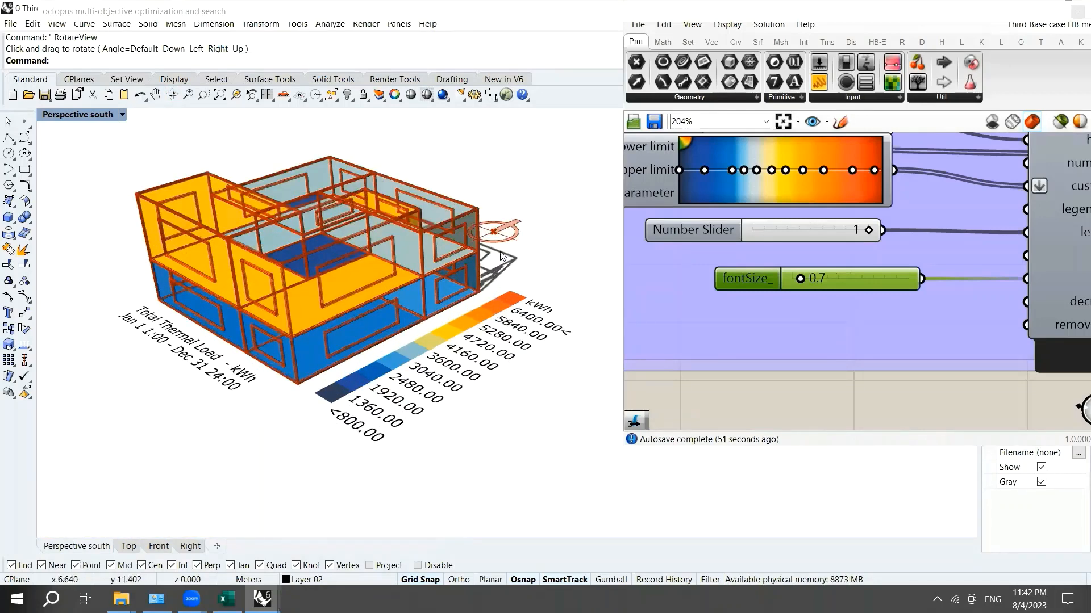
{"action": "left_click_drag", "start_coordinate": [493, 231], "coordinate": [528, 238]}
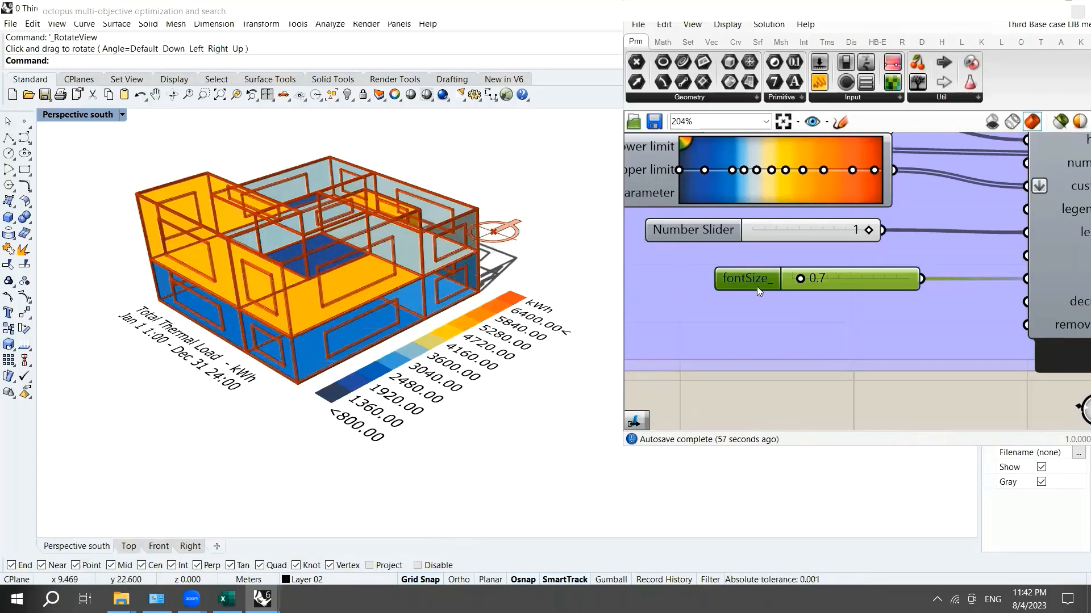
- Find the North group in Grasshopper, and place a new Rhino point in front of the building below the Total Thermal Load title
{"action": "scroll", "coordinate": [872, 304], "scroll_direction": "down", "scroll_amount": 10}
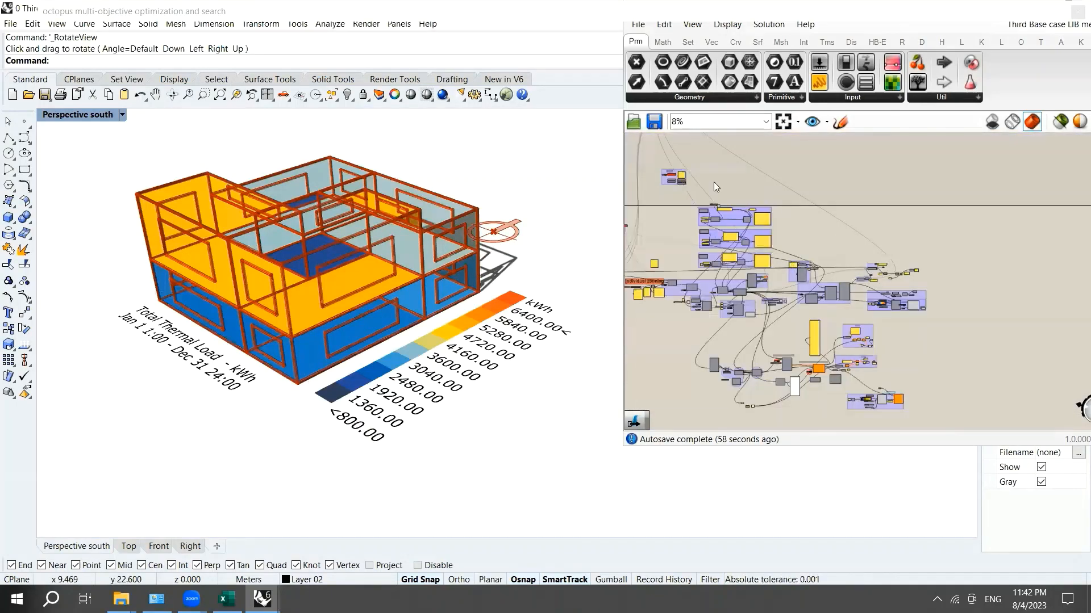
{"action": "scroll", "coordinate": [789, 157], "scroll_direction": "up", "scroll_amount": 4}
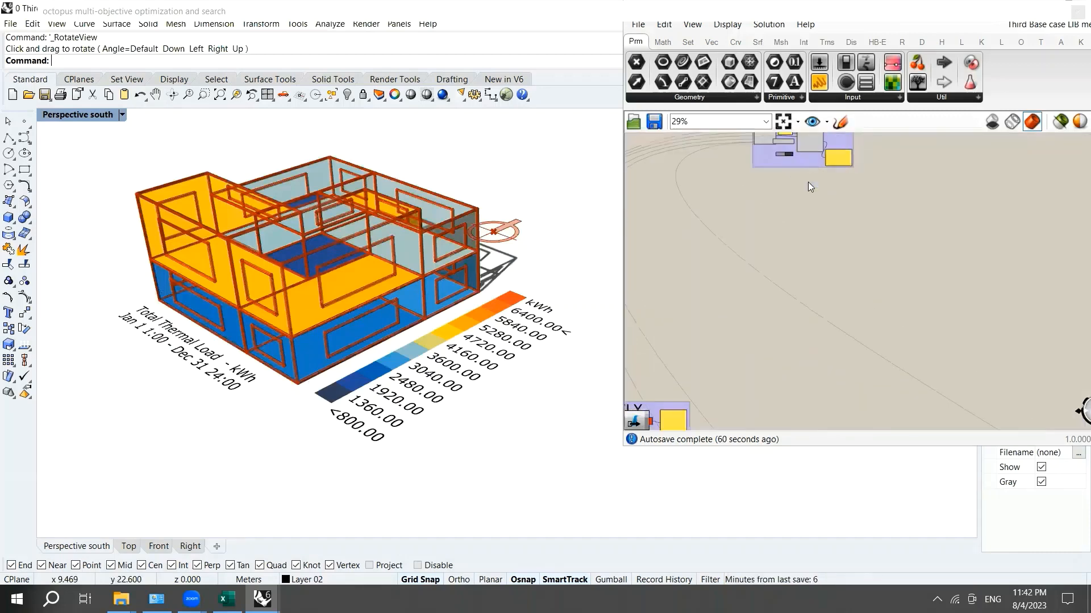
{"action": "scroll", "coordinate": [783, 205], "scroll_direction": "down", "scroll_amount": 4}
{"action": "scroll", "coordinate": [711, 153], "scroll_direction": "up", "scroll_amount": 3}
{"action": "scroll", "coordinate": [734, 159], "scroll_direction": "up", "scroll_amount": 3}
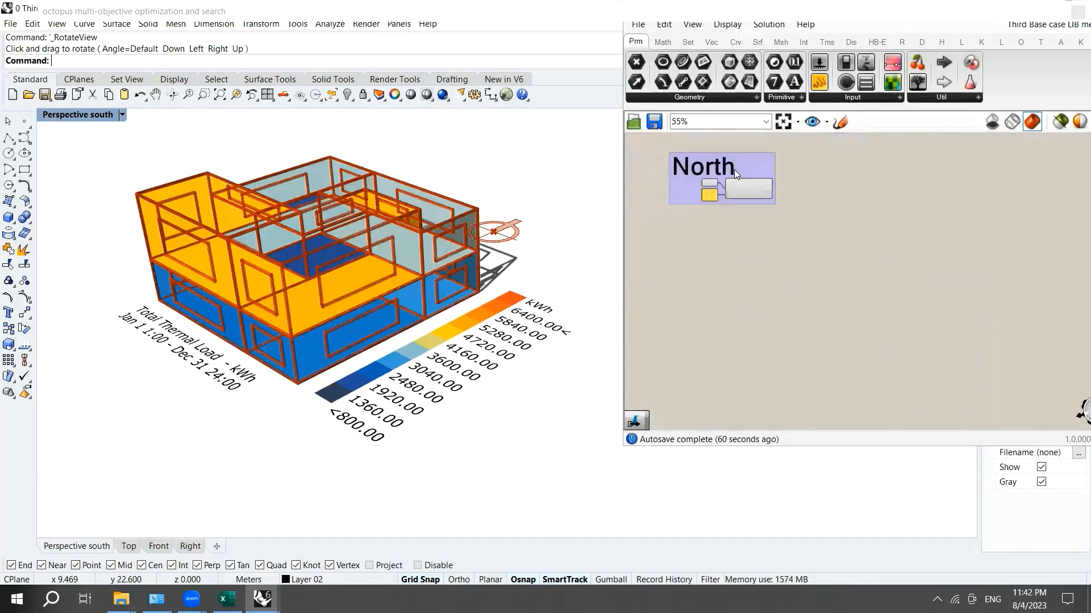
{"action": "scroll", "coordinate": [734, 169], "scroll_direction": "up", "scroll_amount": 4}
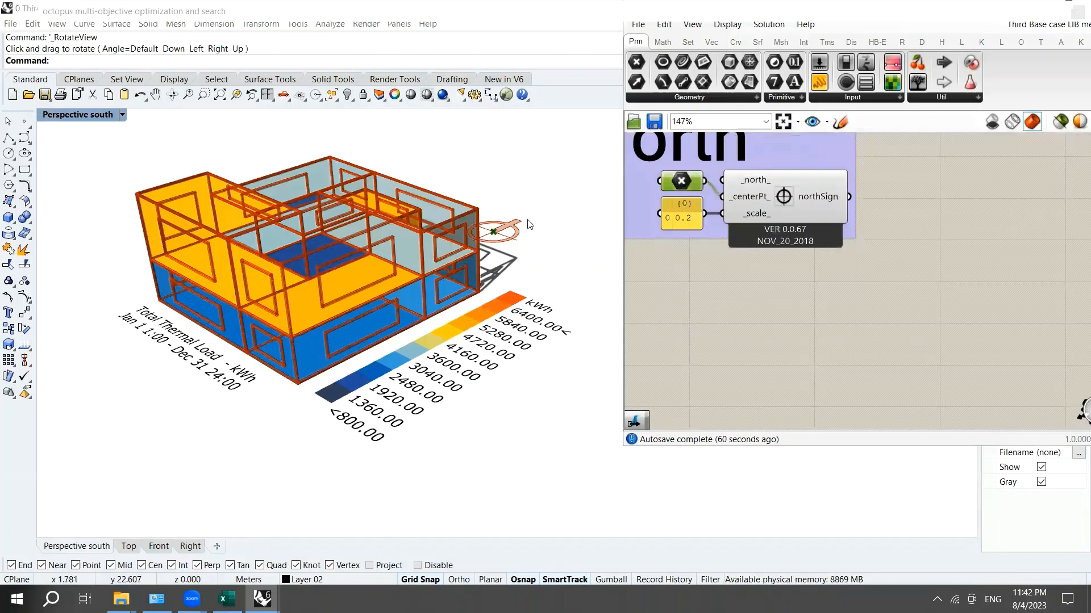
{"action": "left_click", "coordinate": [495, 234]}
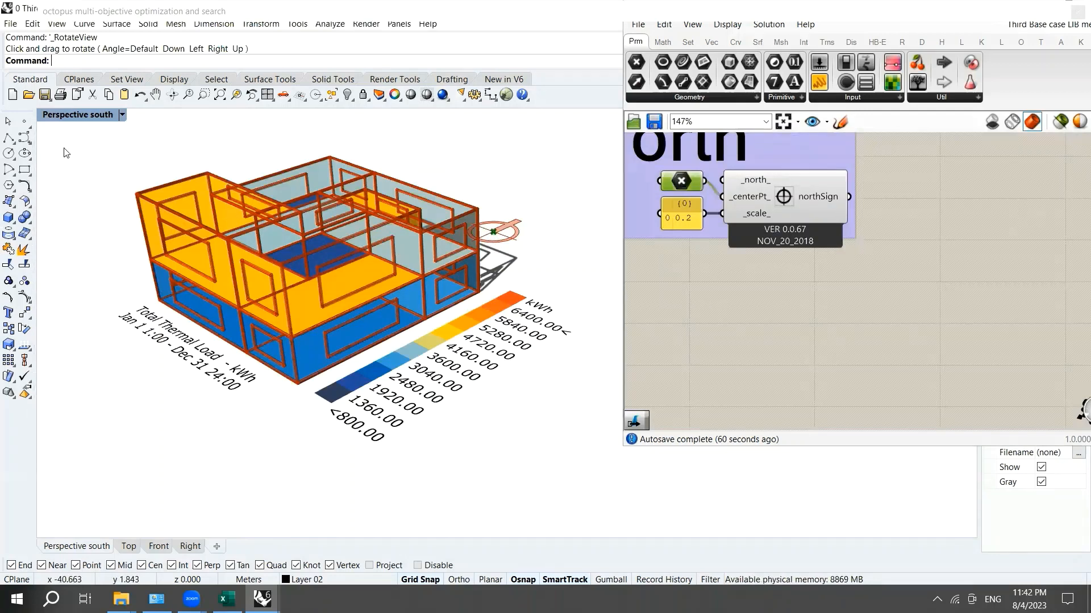
{"action": "left_click", "coordinate": [24, 121]}
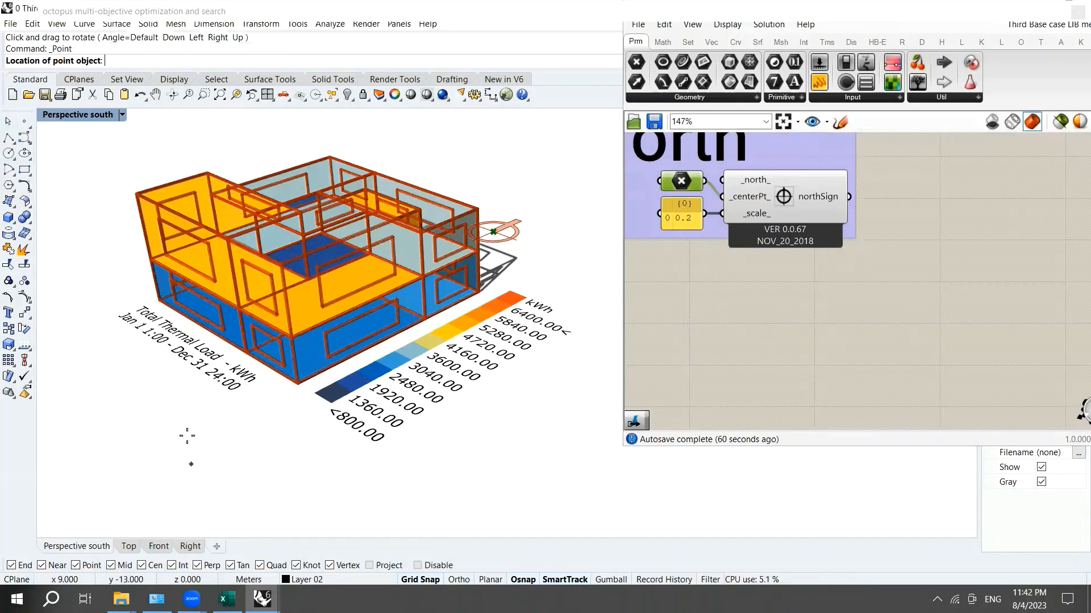
{"action": "left_click", "coordinate": [182, 417]}
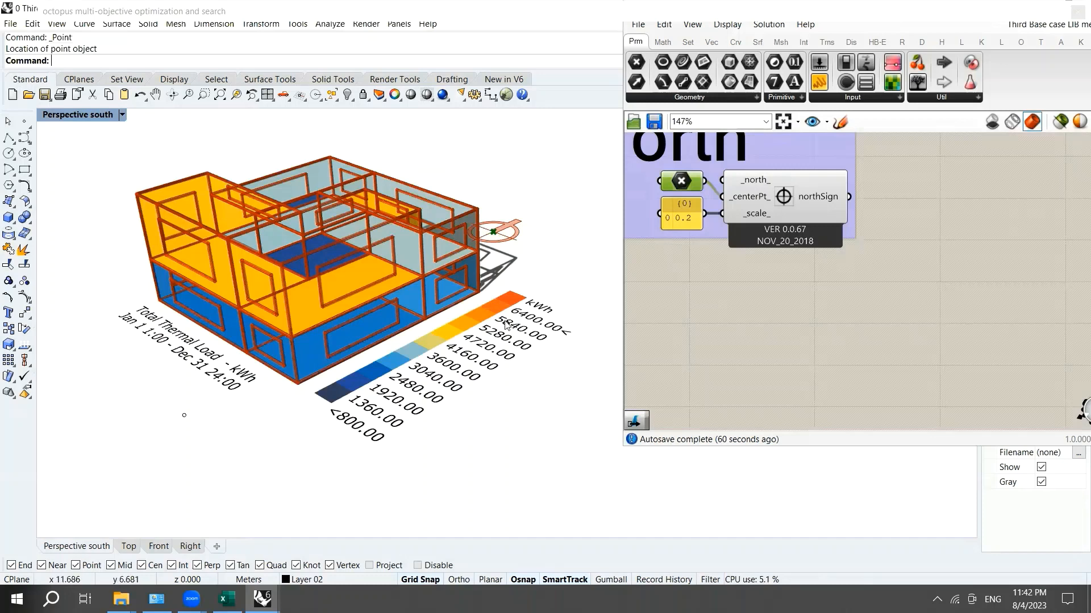
- Reference the new point as the north sign's center point and shift it toward the building's front corner
{"action": "right_click", "coordinate": [677, 184]}
{"action": "left_click", "coordinate": [726, 364]}
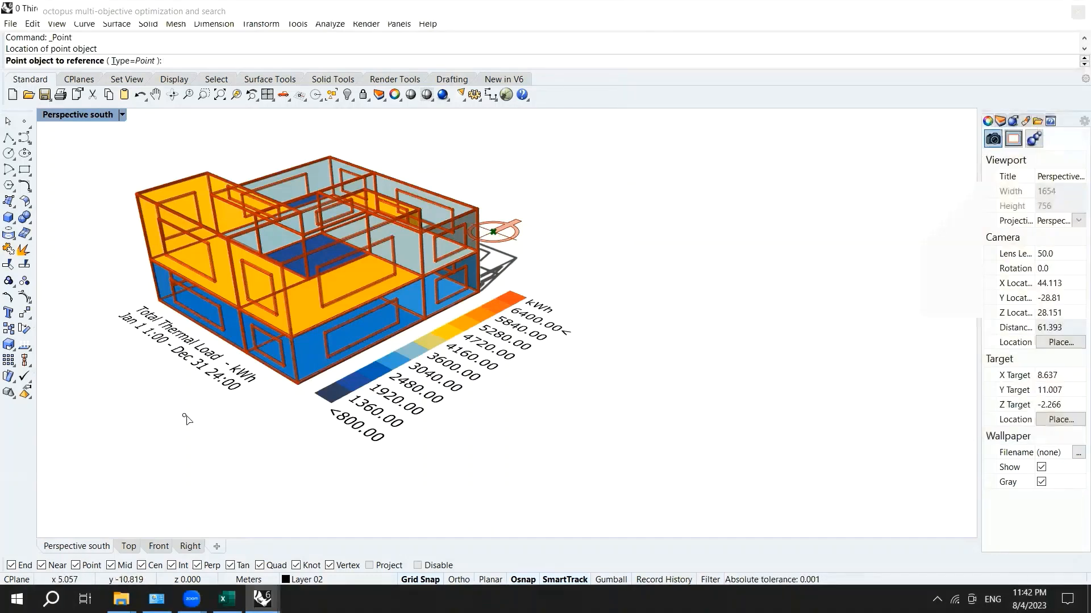
{"action": "left_click", "coordinate": [184, 421]}
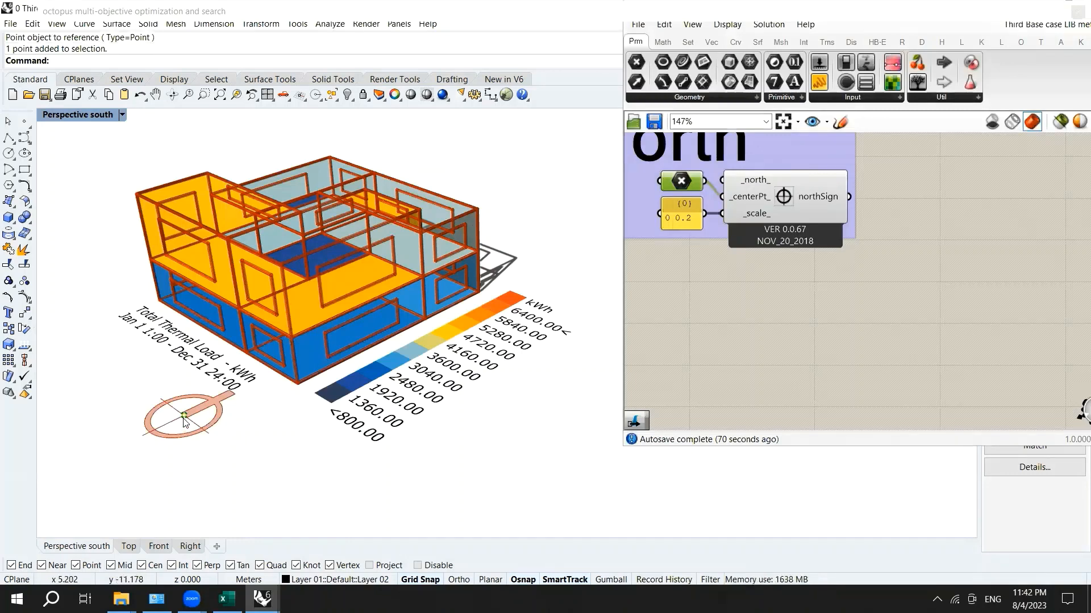
{"action": "left_click_drag", "start_coordinate": [185, 420], "coordinate": [258, 430]}
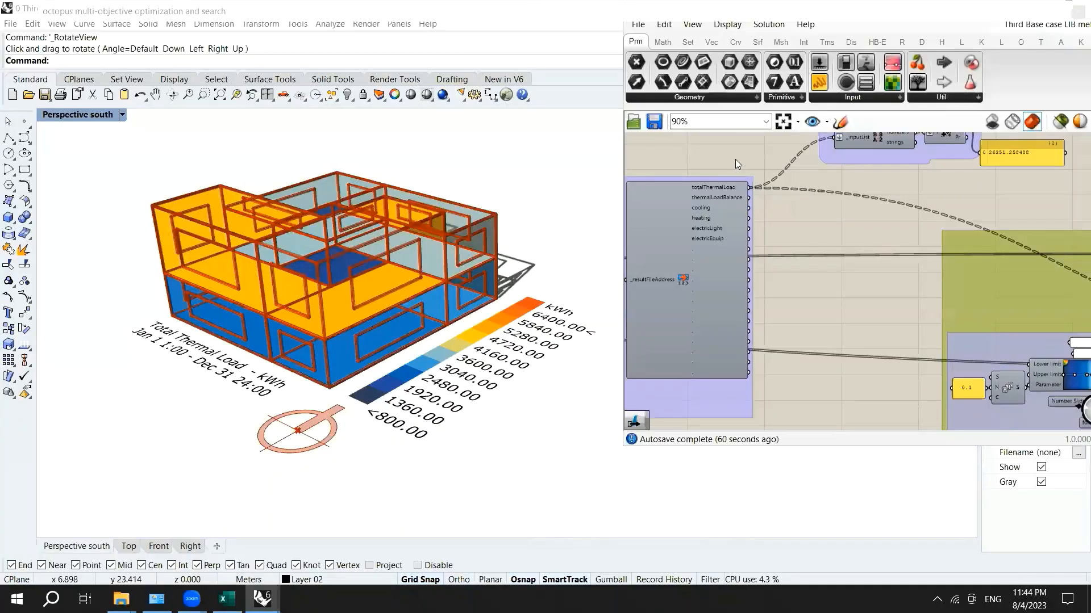
- Disconnect the totalThermalLoad output from the first input of the component that colors the zones
{"action": "scroll", "coordinate": [735, 164], "scroll_direction": "down", "scroll_amount": 2}
{"action": "left_click_drag", "start_coordinate": [740, 186], "coordinate": [896, 224]}
{"action": "scroll", "coordinate": [761, 245], "scroll_direction": "down", "scroll_amount": 7, "text": "ctrl"}
{"action": "scroll", "coordinate": [957, 283], "scroll_direction": "up", "scroll_amount": 7, "text": "ctrl"}
{"action": "scroll", "coordinate": [898, 227], "scroll_direction": "up", "scroll_amount": 3, "text": "ctrl"}
{"action": "scroll", "coordinate": [974, 207], "scroll_direction": "down", "scroll_amount": 3}
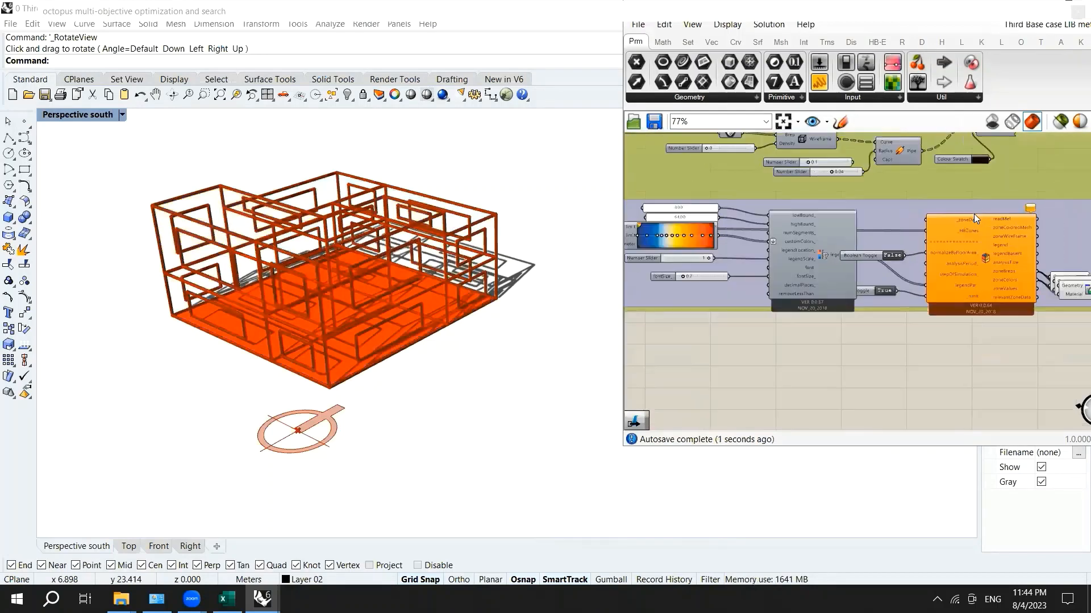
{"action": "scroll", "coordinate": [973, 214], "scroll_direction": "down", "scroll_amount": 3}
{"action": "scroll", "coordinate": [989, 241], "scroll_direction": "down", "scroll_amount": 5}
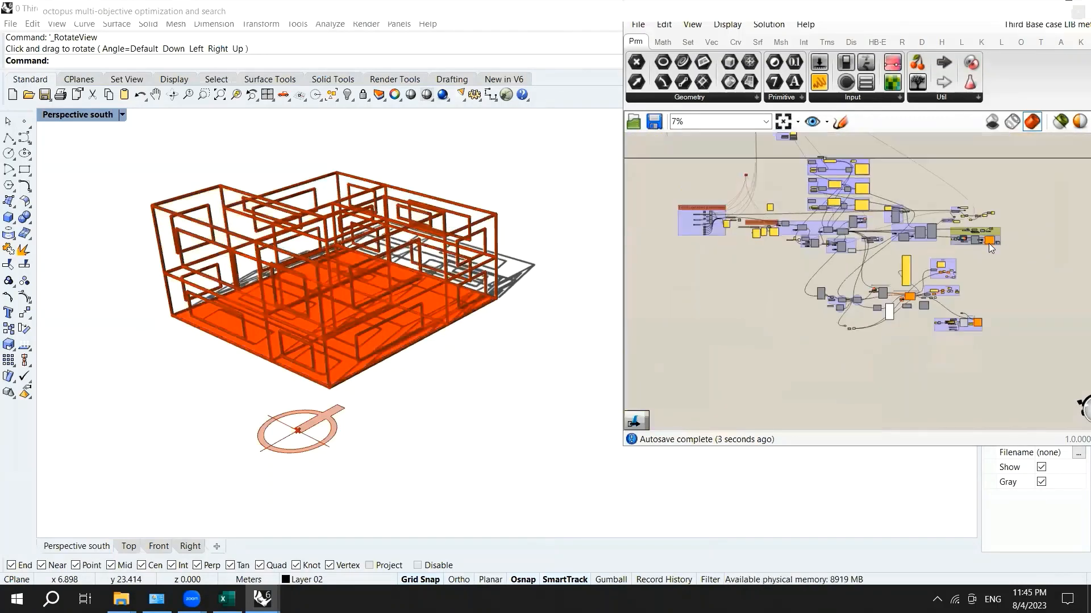
{"action": "scroll", "coordinate": [832, 224], "scroll_direction": "up", "scroll_amount": 6}
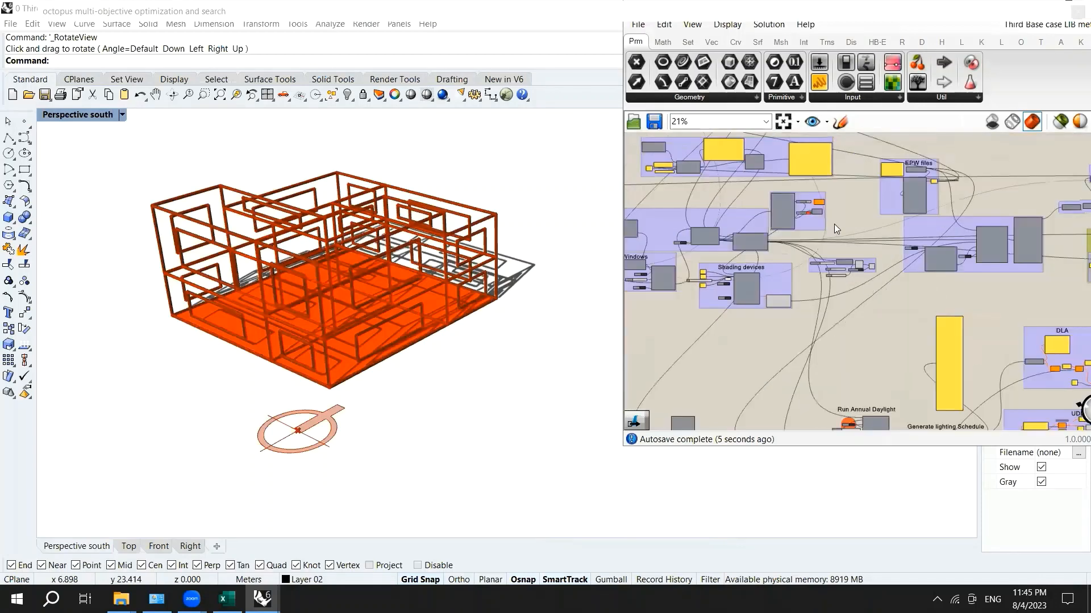
{"action": "scroll", "coordinate": [916, 281], "scroll_direction": "up", "scroll_amount": 4}
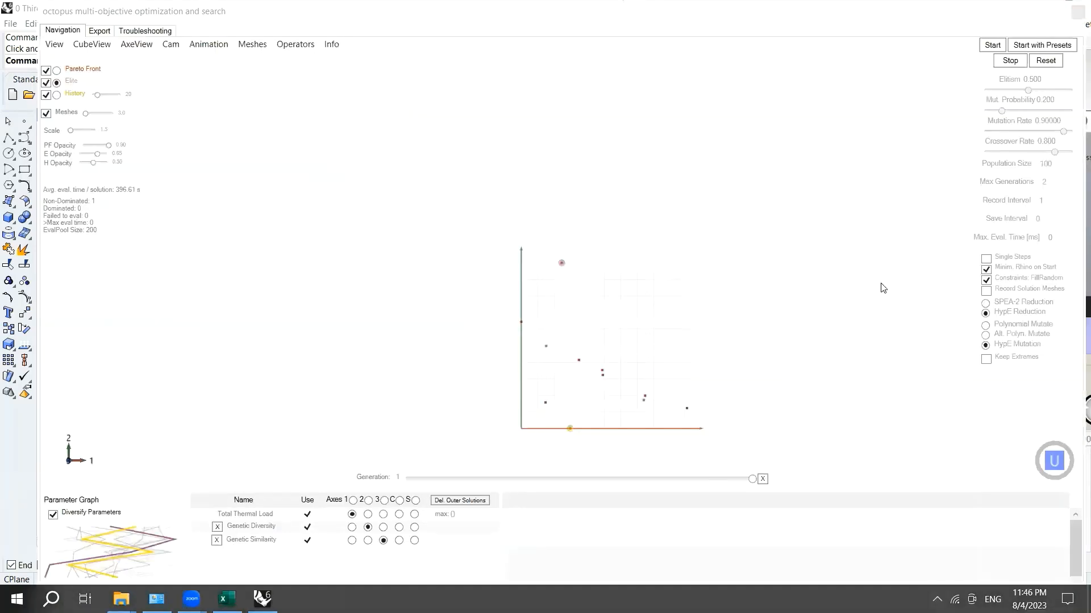
- Close the Octopus window and connect the walls output of Honeybee's Decompose Based On Type component to the first preview's Geometry input
{"action": "left_click", "coordinate": [1076, 12]}
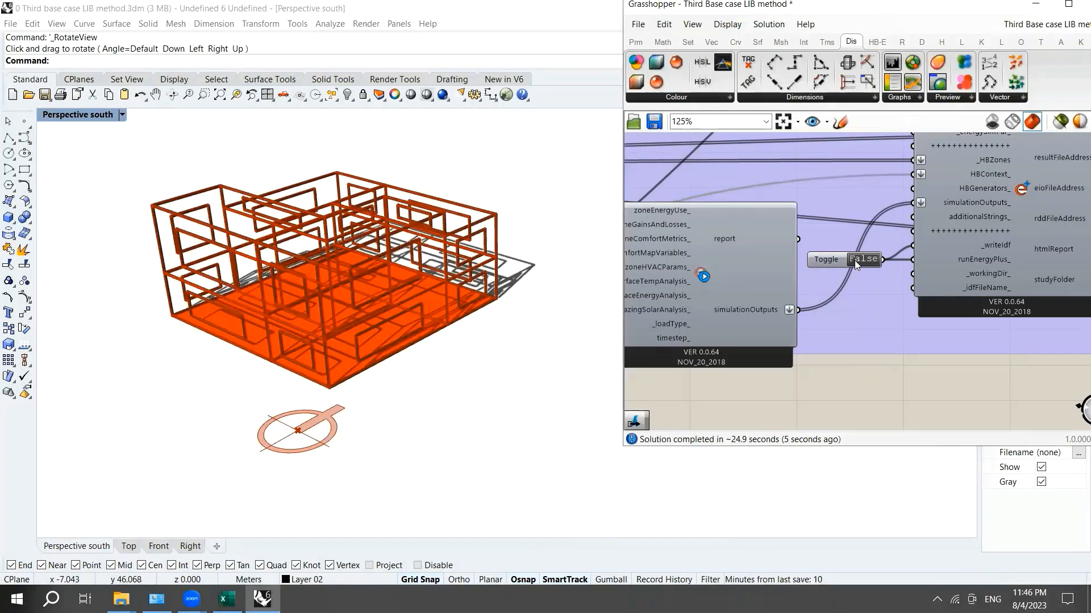
{"action": "scroll", "coordinate": [875, 272], "scroll_direction": "down", "scroll_amount": 3}
{"action": "scroll", "coordinate": [878, 273], "scroll_direction": "down", "scroll_amount": 12}
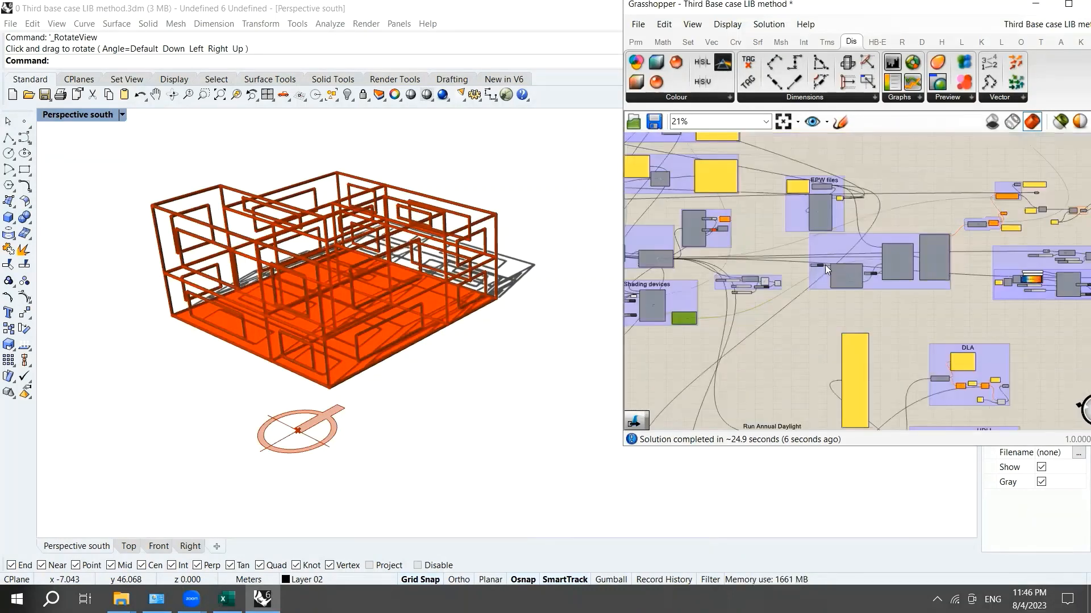
{"action": "scroll", "coordinate": [829, 309], "scroll_direction": "up", "scroll_amount": 14}
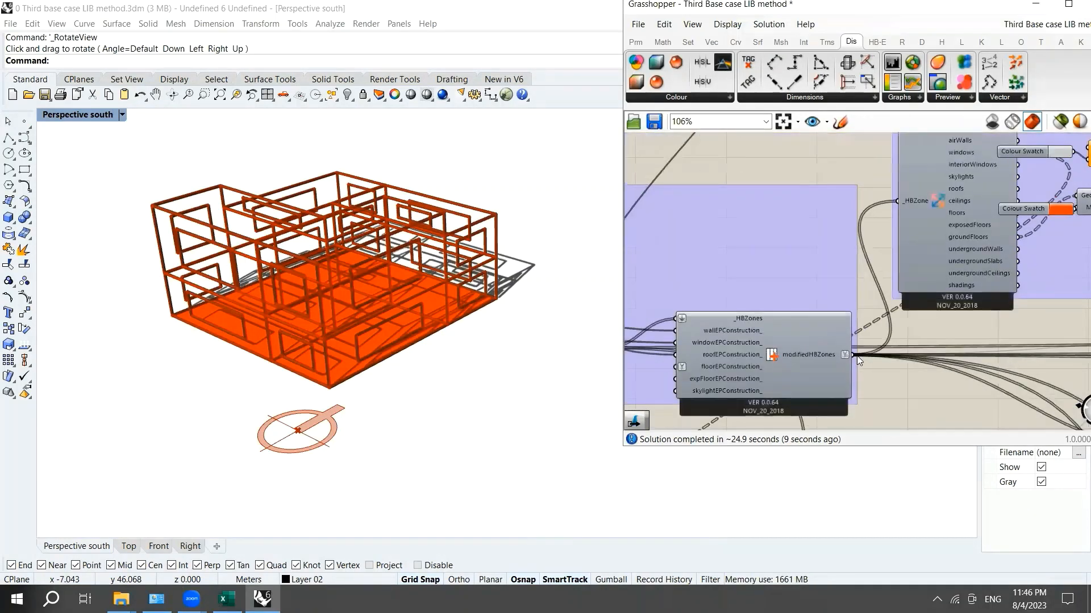
{"action": "scroll", "coordinate": [911, 247], "scroll_direction": "down", "scroll_amount": 5}
{"action": "scroll", "coordinate": [911, 248], "scroll_direction": "up", "scroll_amount": 6}
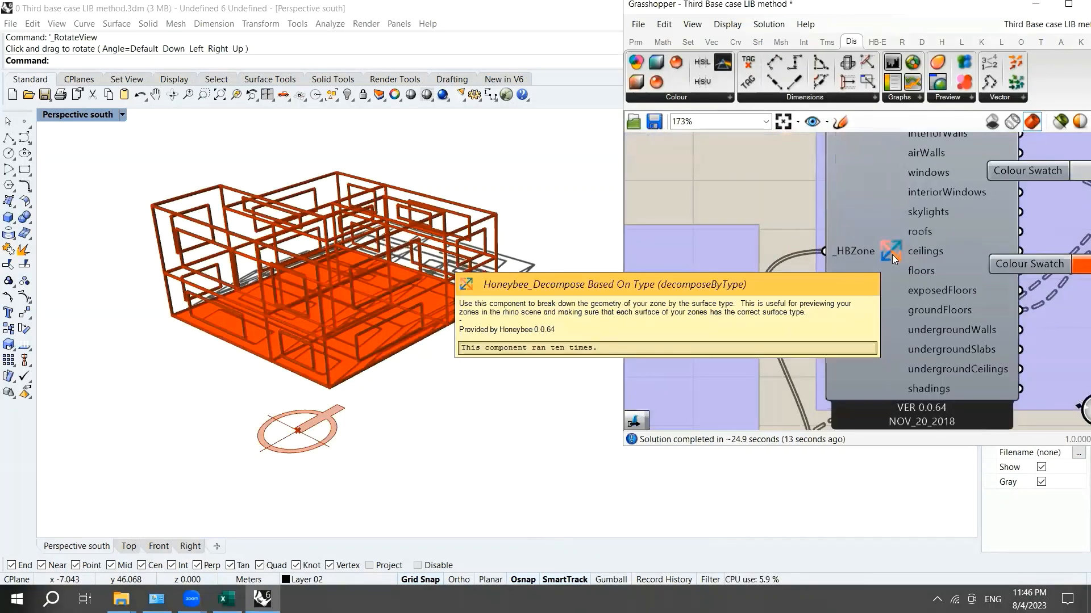
{"action": "scroll", "coordinate": [883, 250], "scroll_direction": "down", "scroll_amount": 3}
{"action": "scroll", "coordinate": [817, 243], "scroll_direction": "down", "scroll_amount": 5}
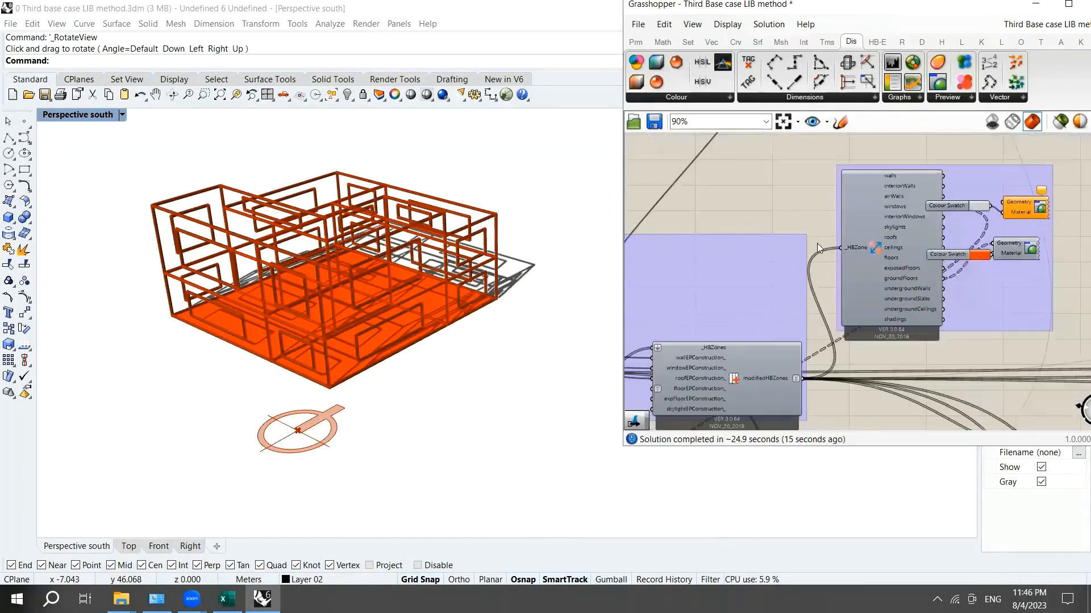
{"action": "scroll", "coordinate": [941, 230], "scroll_direction": "up", "scroll_amount": 7}
{"action": "left_click", "coordinate": [887, 213]}
{"action": "left_click_drag", "start_coordinate": [886, 214], "coordinate": [907, 184]}
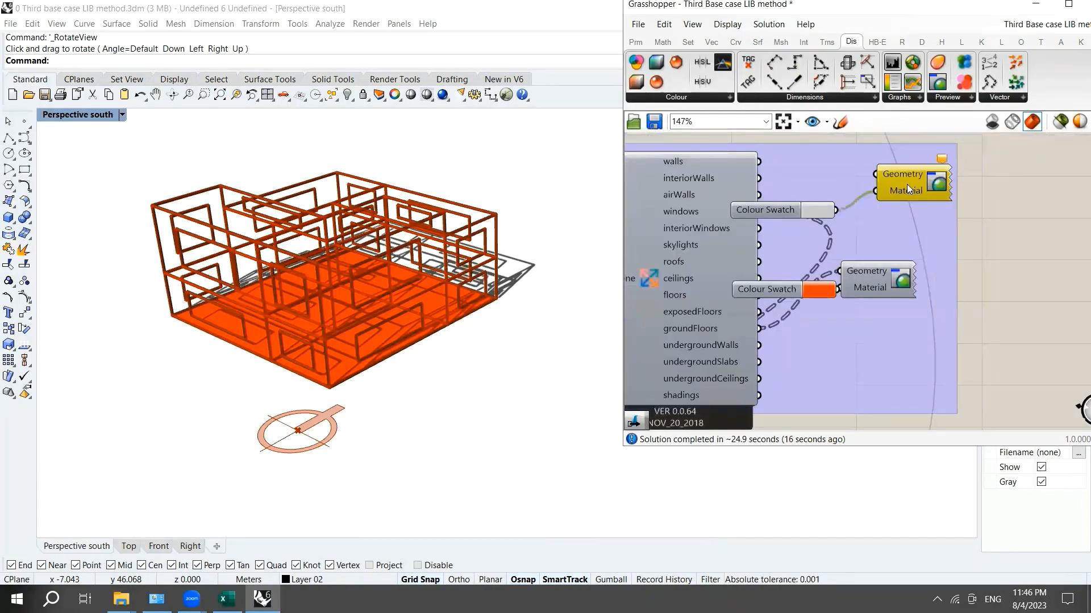
{"action": "left_click_drag", "start_coordinate": [796, 208], "coordinate": [821, 196]}
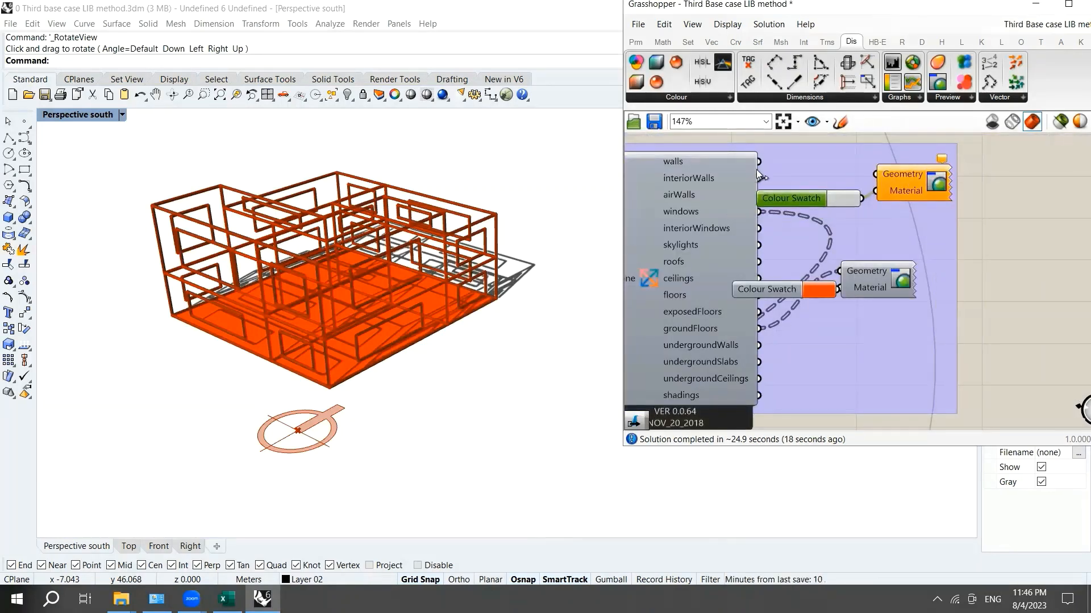
{"action": "left_click_drag", "start_coordinate": [757, 164], "coordinate": [875, 173]}
- Recolor the second preview's orange swatch dark blue at hue 240°, and make the windows output the source of that preview's Geometry input
{"action": "left_click_drag", "start_coordinate": [855, 277], "coordinate": [911, 283]}
{"action": "left_click", "coordinate": [808, 291]}
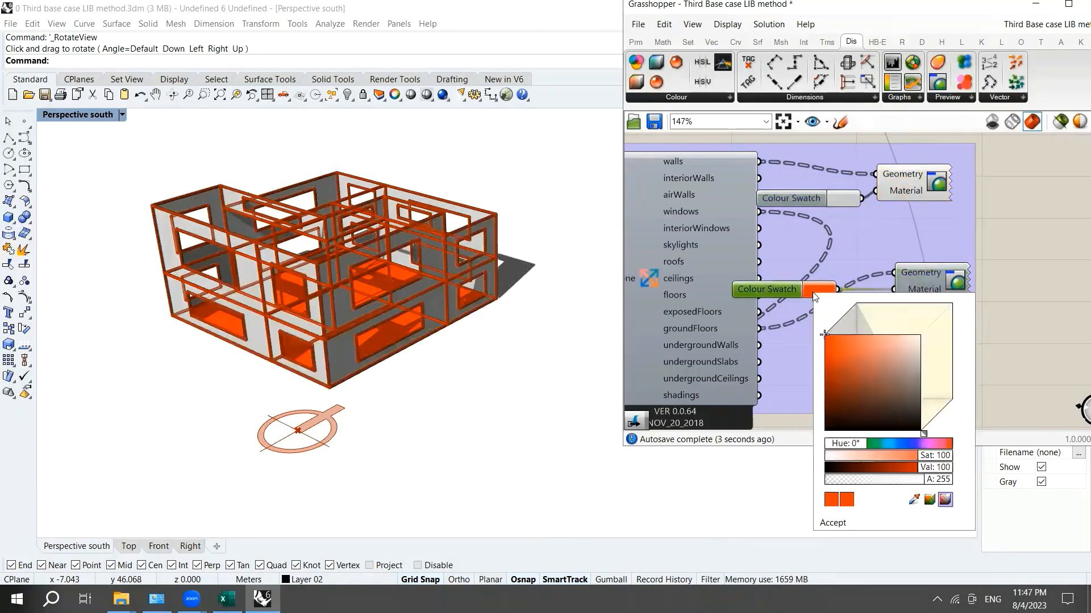
{"action": "left_click", "coordinate": [897, 448]}
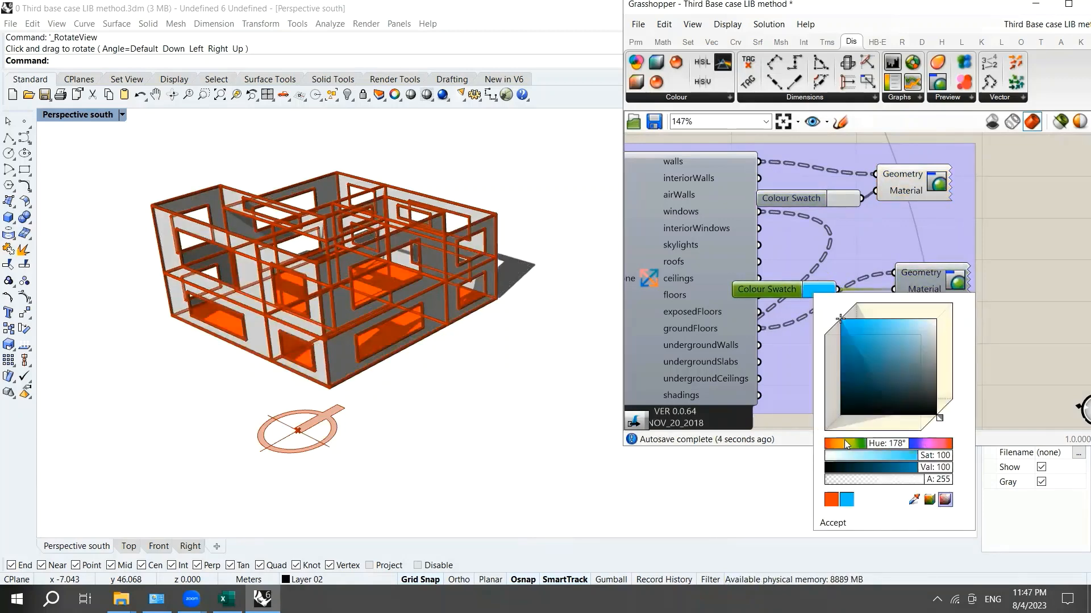
{"action": "left_click", "coordinate": [911, 444]}
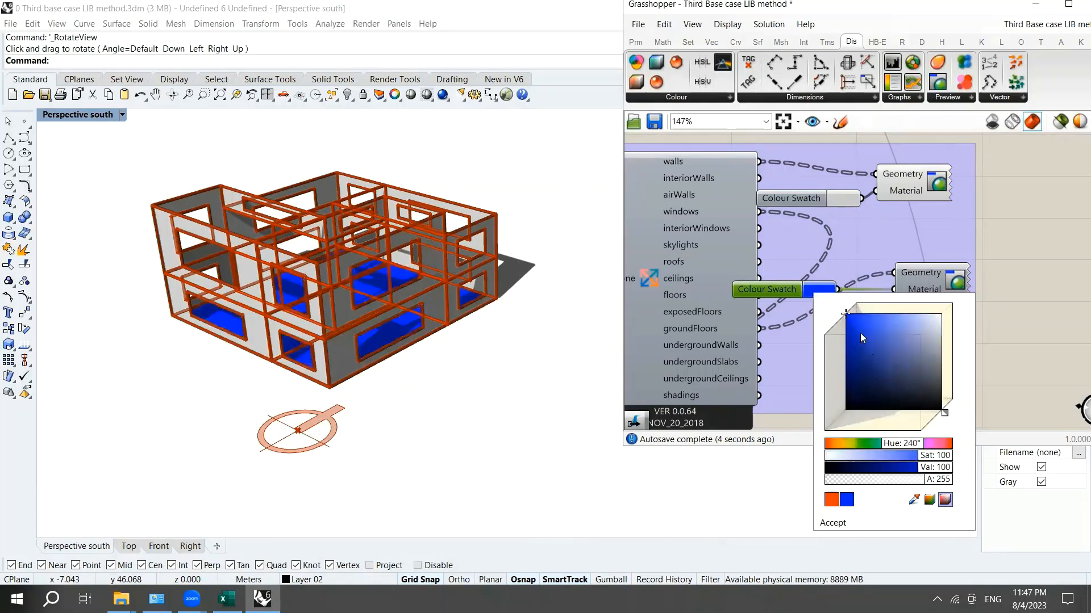
{"action": "left_click", "coordinate": [920, 319]}
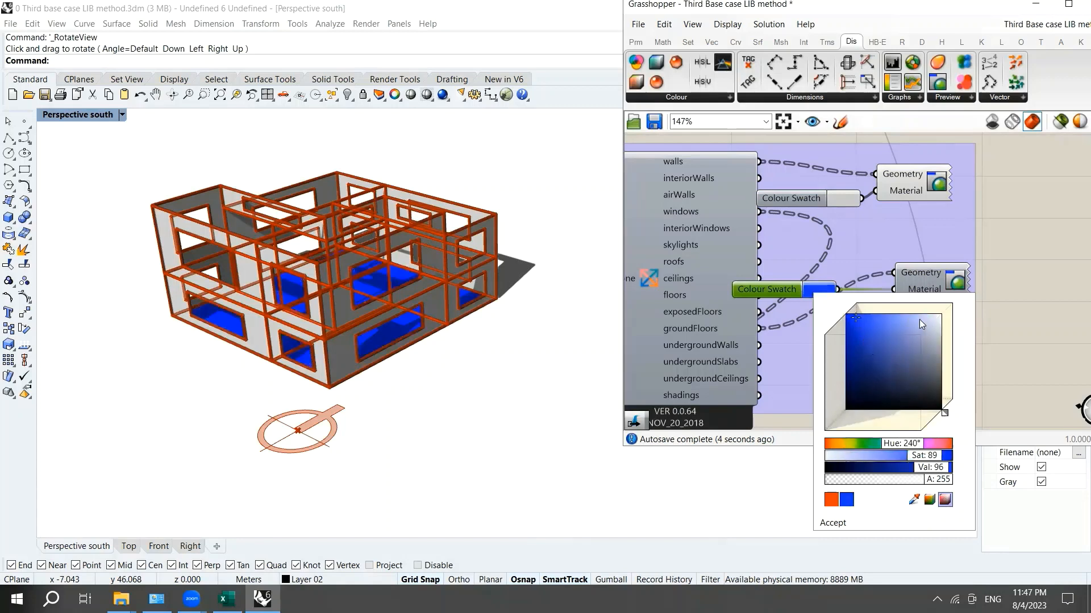
{"action": "left_click", "coordinate": [849, 354]}
{"action": "left_click", "coordinate": [845, 382]}
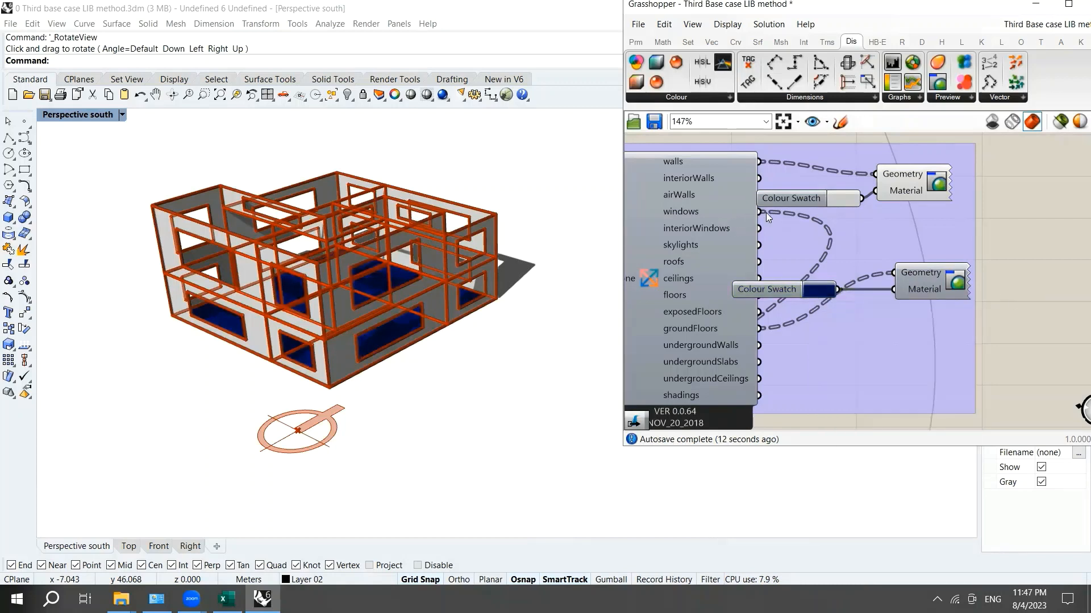
{"action": "left_click_drag", "start_coordinate": [761, 212], "coordinate": [893, 273]}
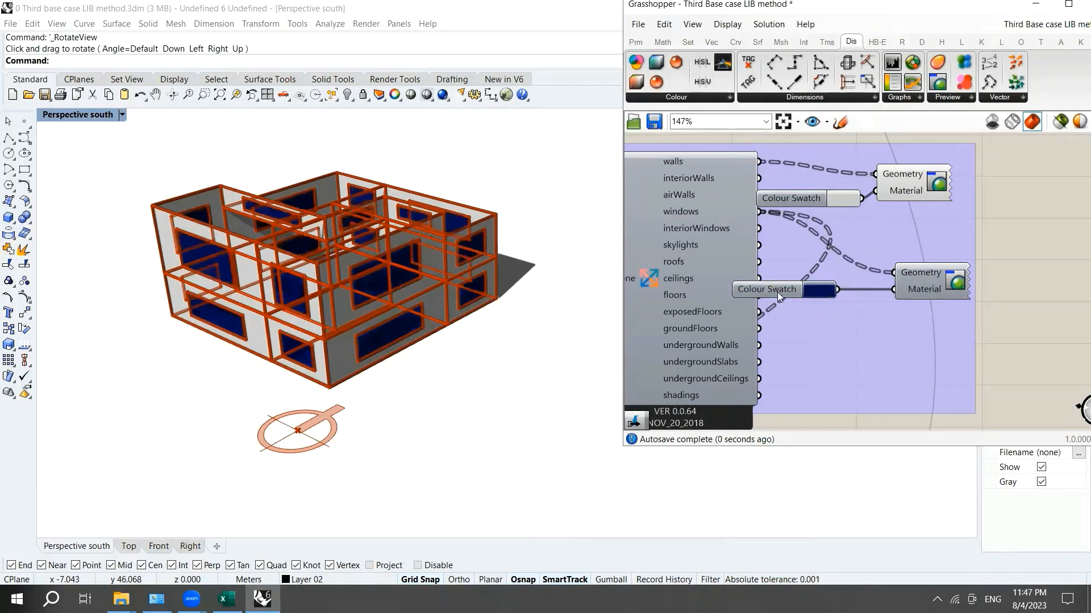
{"action": "left_click_drag", "start_coordinate": [776, 292], "coordinate": [808, 290]}
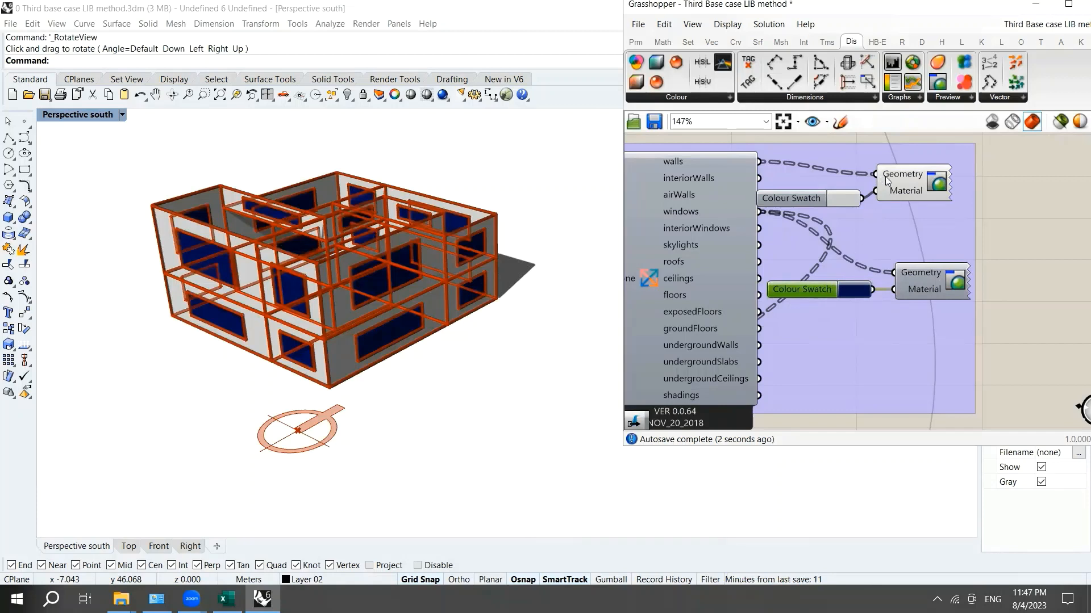
- Shift the walls' preview component clear of its swatch and lighten the light grey wall color to near white
{"action": "left_click_drag", "start_coordinate": [908, 175], "coordinate": [924, 175]}
{"action": "left_click", "coordinate": [844, 198]}
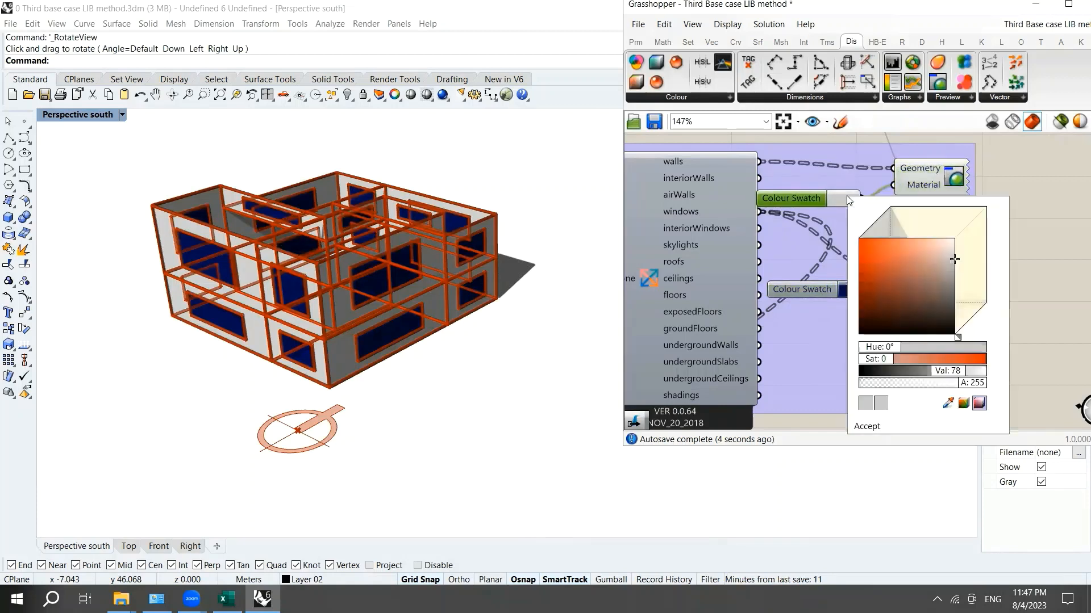
{"action": "left_click_drag", "start_coordinate": [954, 261], "coordinate": [957, 230]}
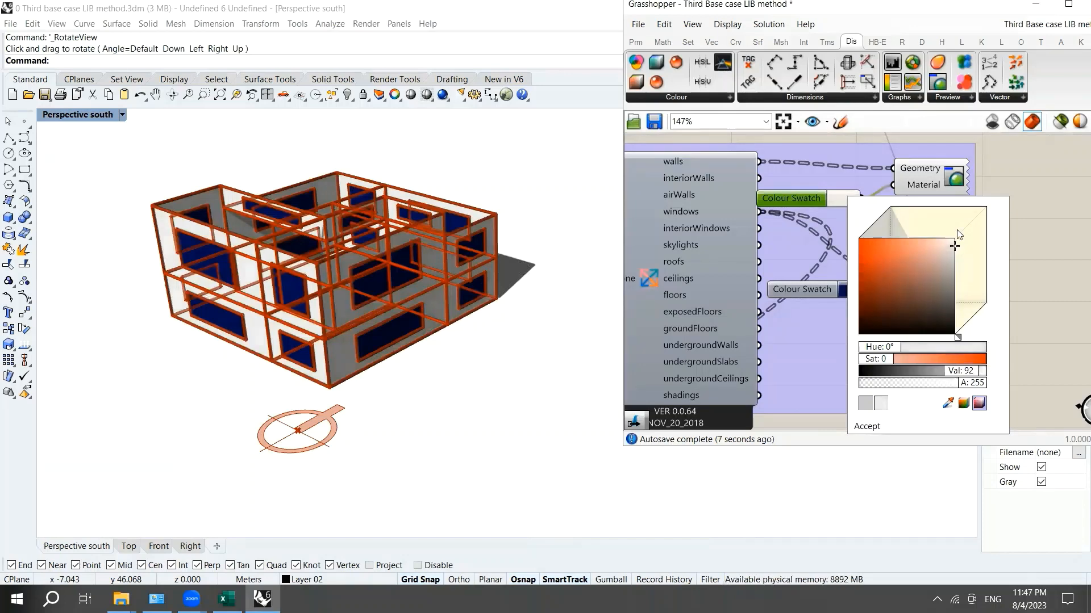
{"action": "left_click", "coordinate": [1023, 174]}
- Turn off the preview of the Pipe component in the Wireframe group
{"action": "scroll", "coordinate": [807, 180], "scroll_direction": "down", "scroll_amount": 8}
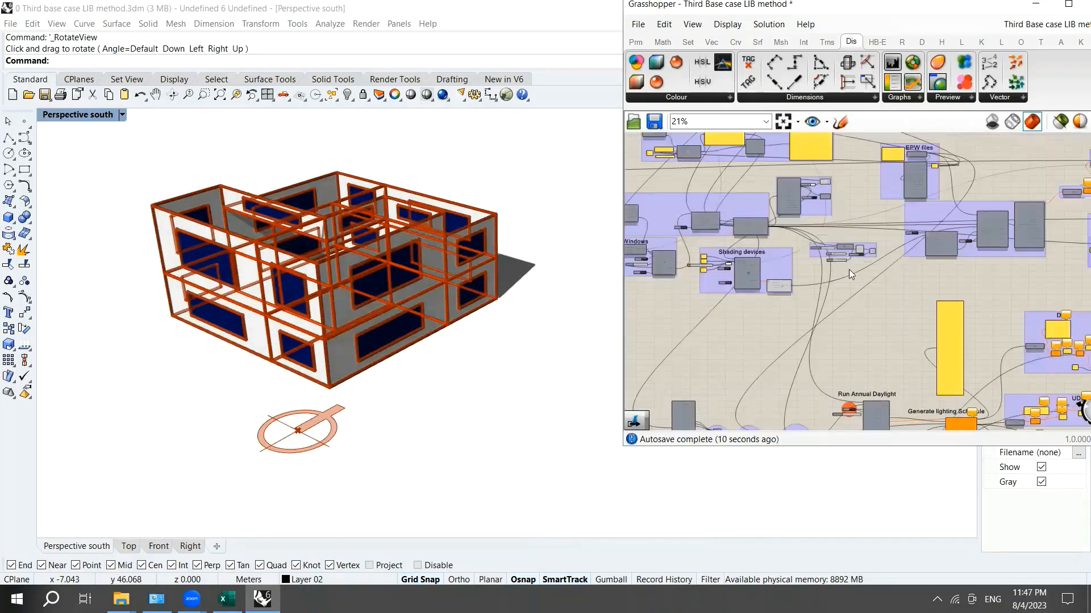
{"action": "scroll", "coordinate": [848, 269], "scroll_direction": "up", "scroll_amount": 8}
{"action": "left_click", "coordinate": [888, 205]}
{"action": "right_click", "coordinate": [926, 338]}
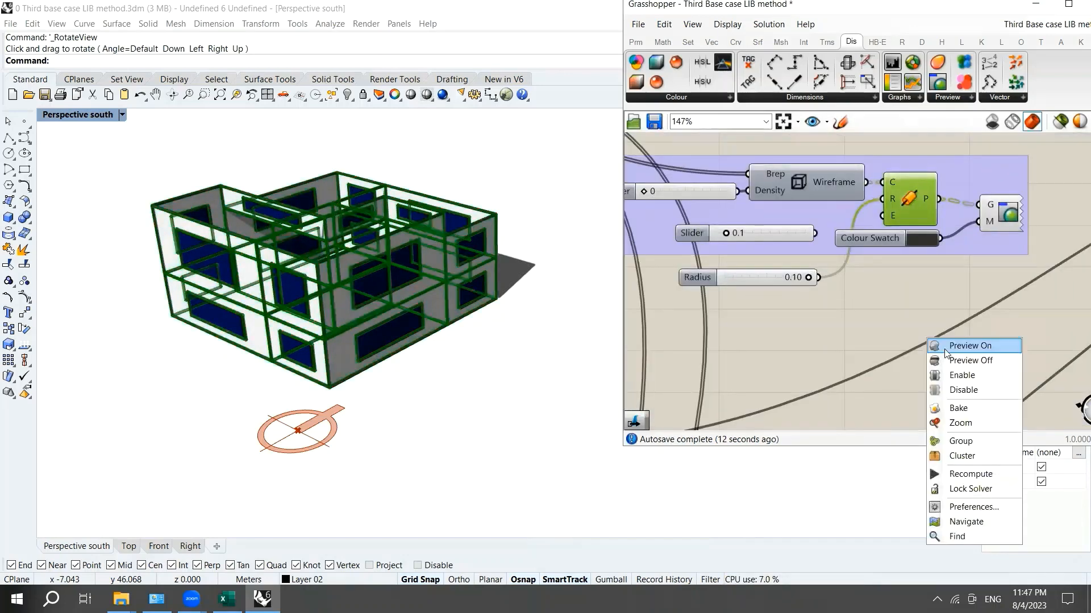
{"action": "left_click", "coordinate": [959, 360]}
{"action": "left_click", "coordinate": [892, 311]}
- Add the ceilings and roofs outputs of the Decompose Based On Type component to the walls preview's Geometry input
{"action": "scroll", "coordinate": [874, 310], "scroll_direction": "down", "scroll_amount": 6}
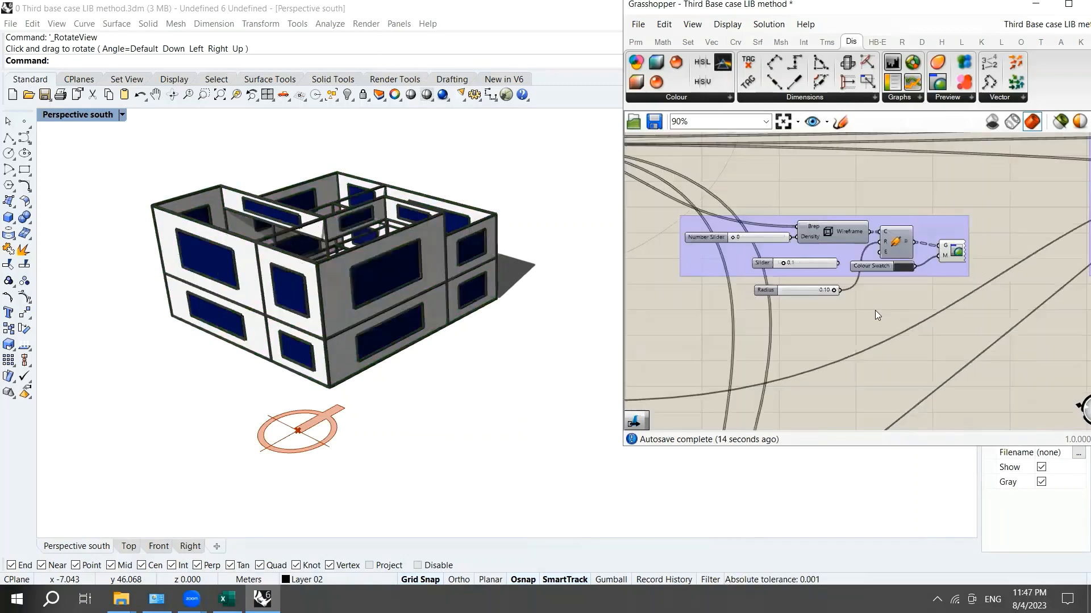
{"action": "scroll", "coordinate": [768, 241], "scroll_direction": "up", "scroll_amount": 4}
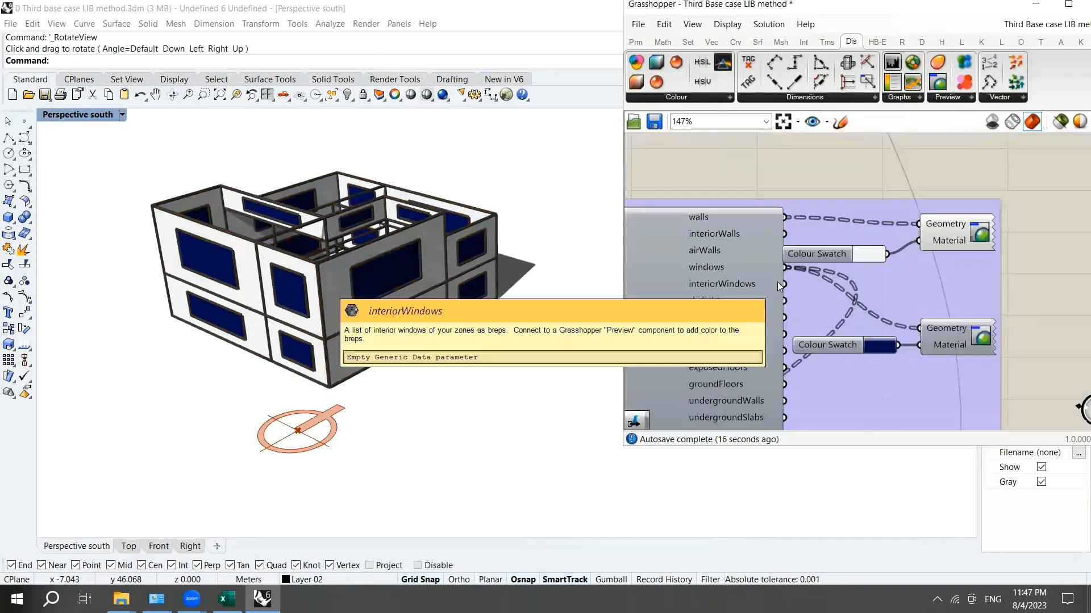
{"action": "scroll", "coordinate": [767, 330], "scroll_direction": "up", "scroll_amount": 1}
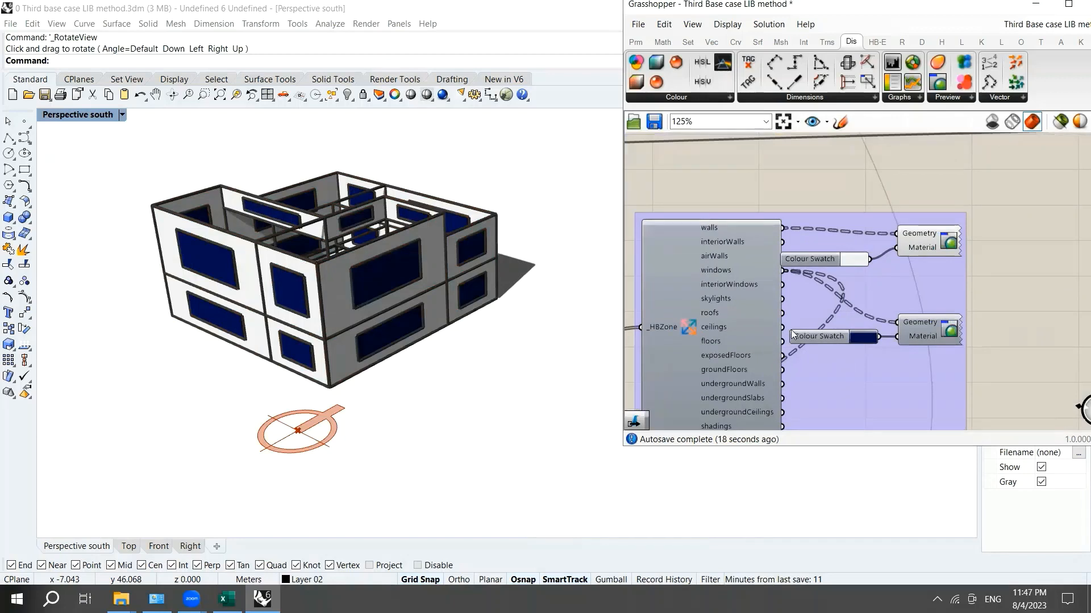
{"action": "left_click_drag", "start_coordinate": [783, 328], "coordinate": [891, 235]}
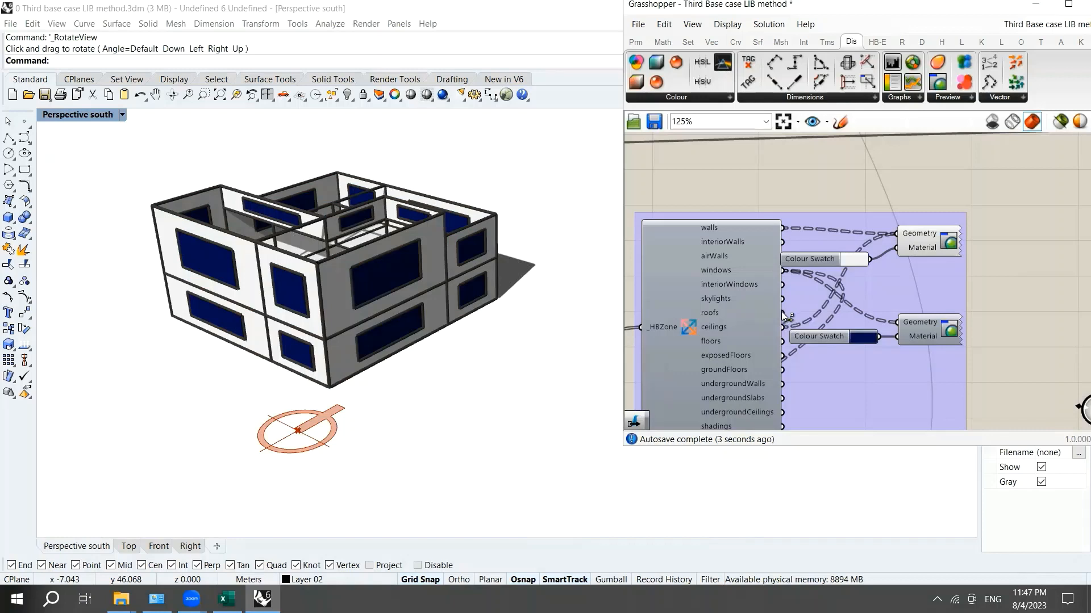
{"action": "left_click_drag", "start_coordinate": [782, 313], "coordinate": [895, 234]}
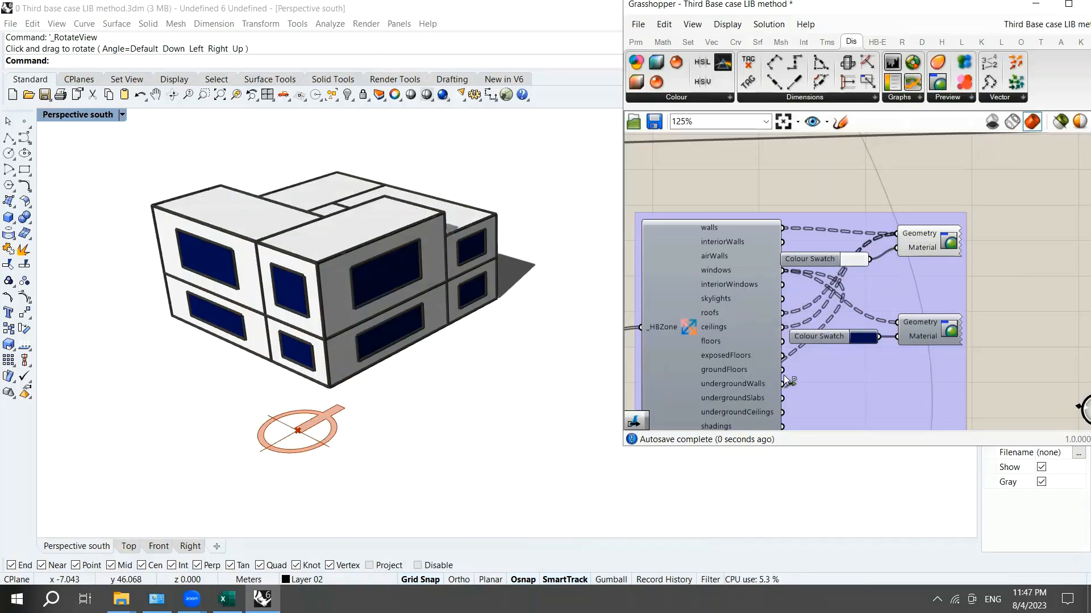